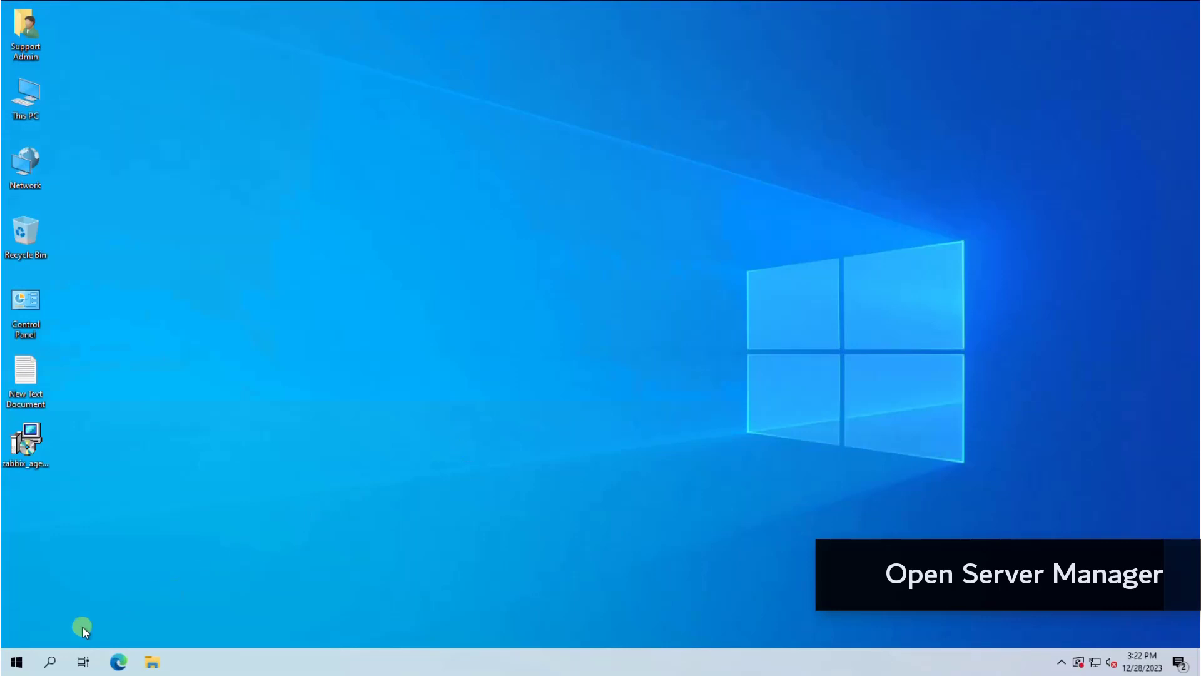
Open Server Manager and launch the Group Policy Management console from it.
click(17, 662)
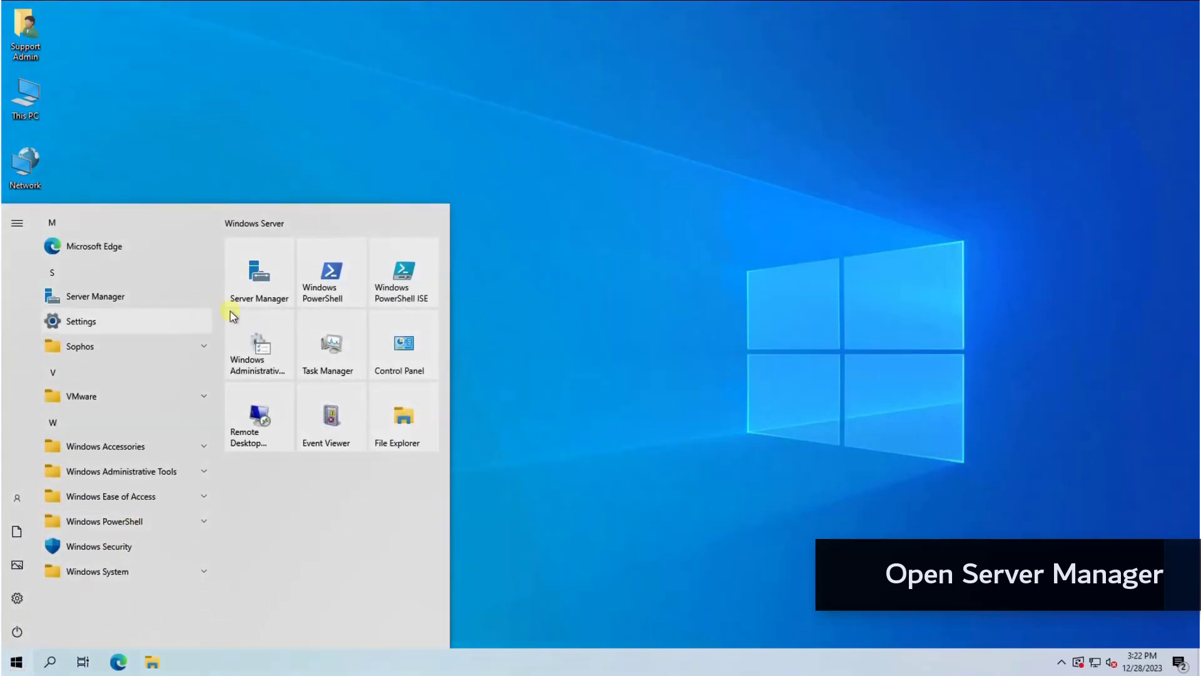
click(254, 276)
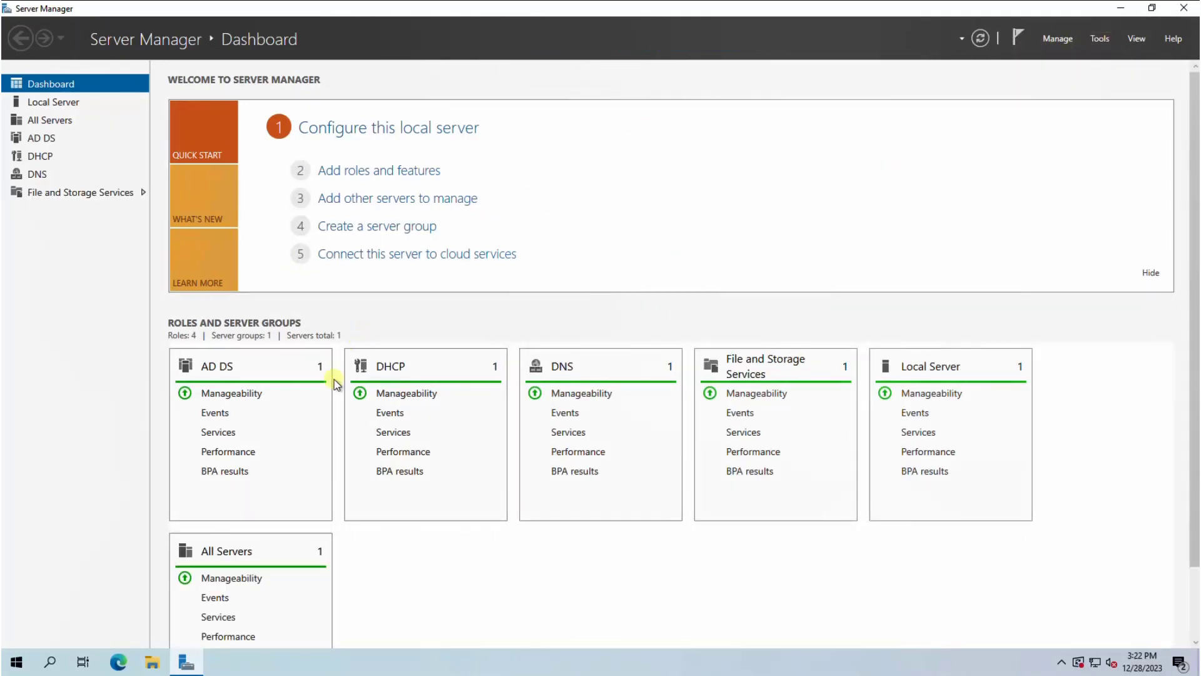
click(1098, 39)
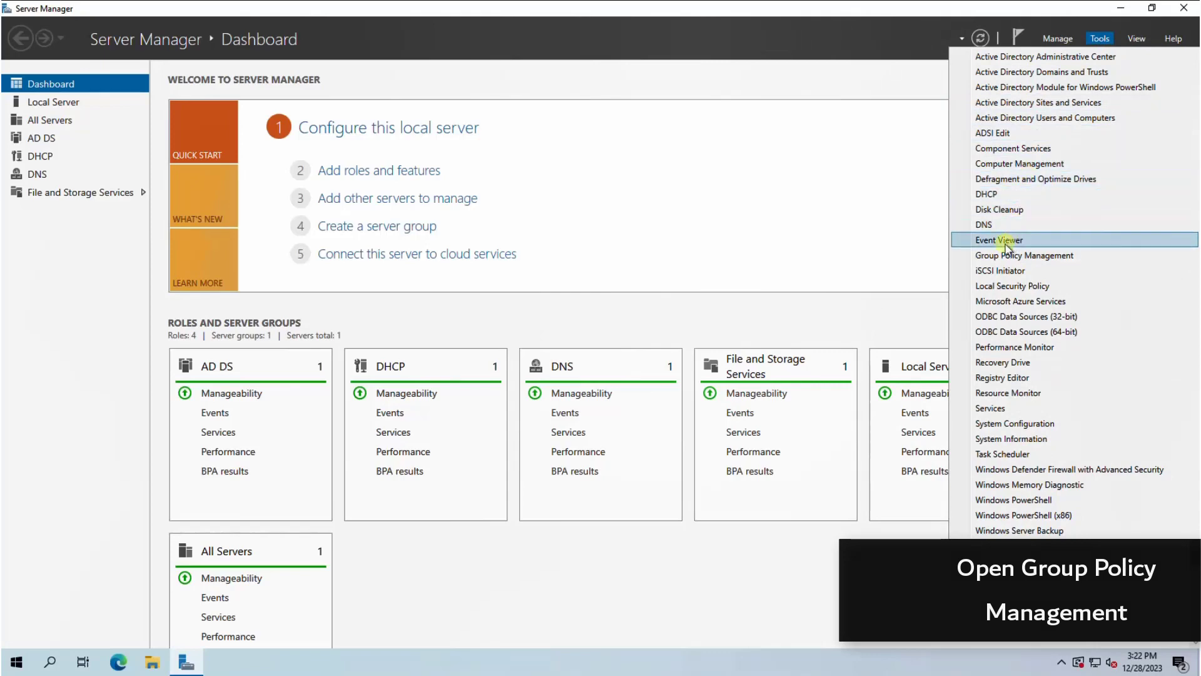
click(1033, 256)
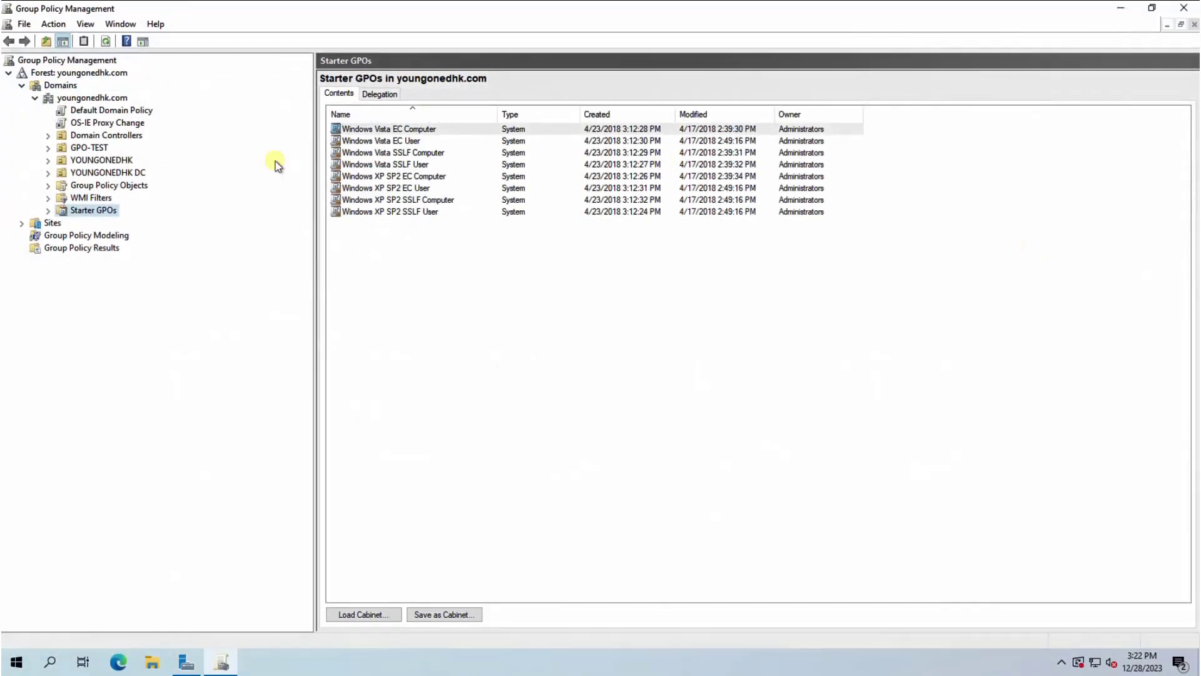
Create a new GPO named "Account Security Policy-" under Group Policy Objects, with no source starter GPO.
click(103, 185)
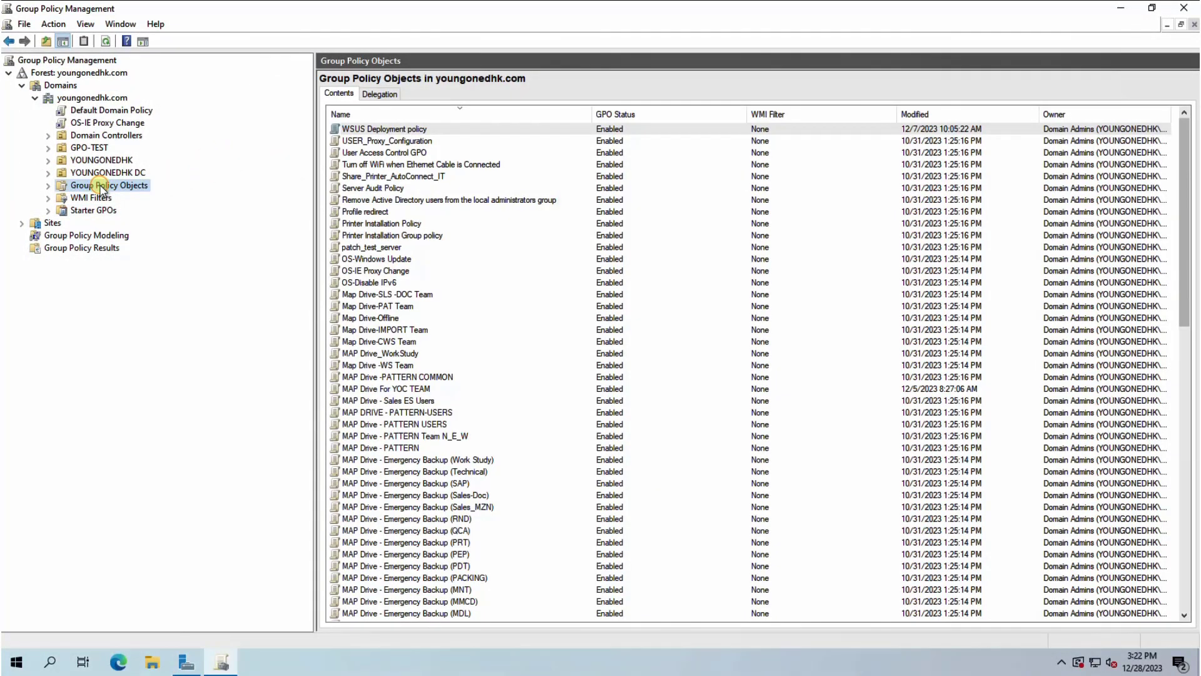
right_click(100, 186)
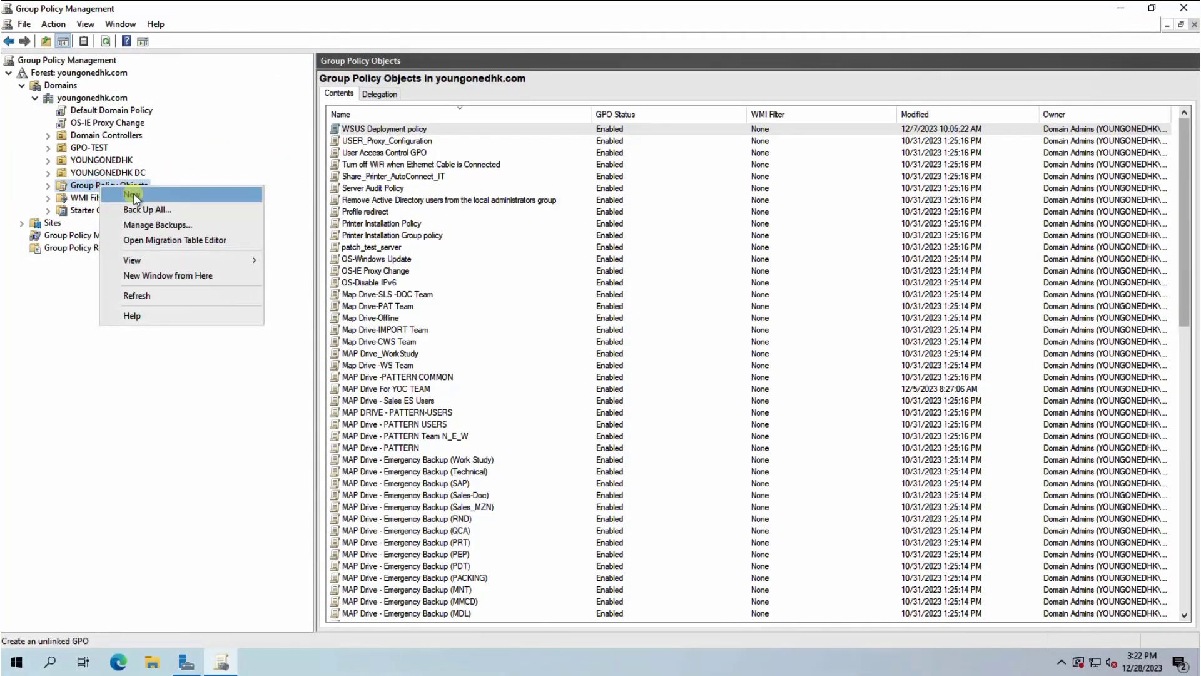
click(134, 198)
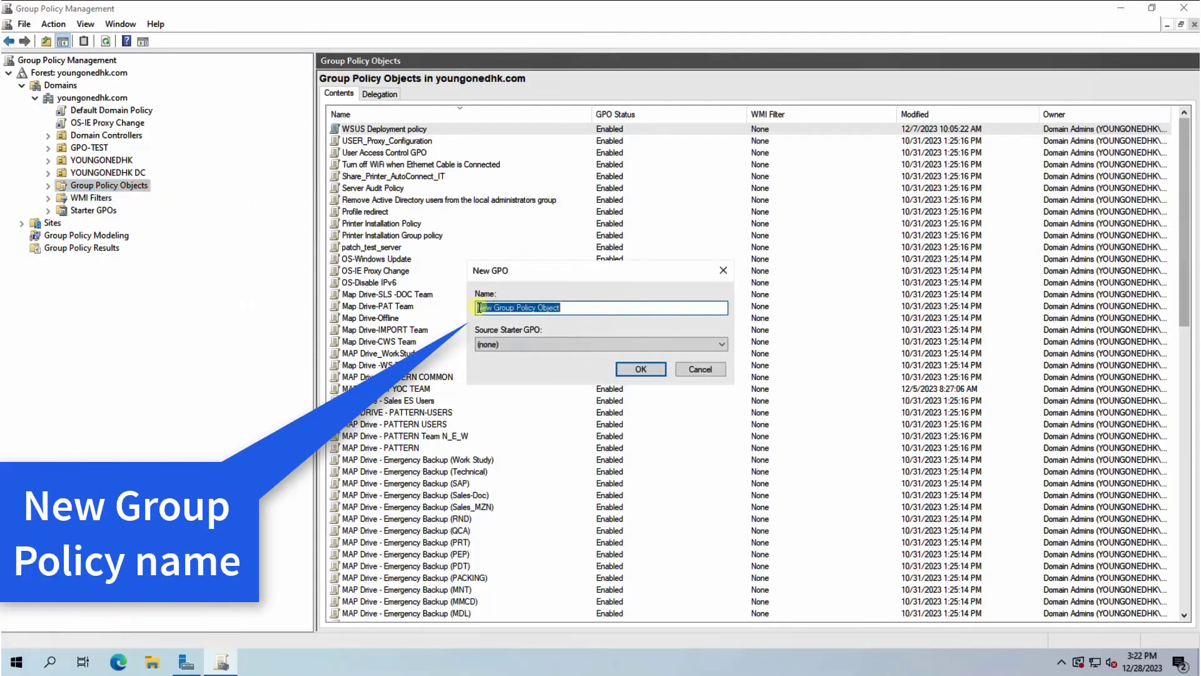
drag(573, 307, 474, 309)
key(BackSpace)
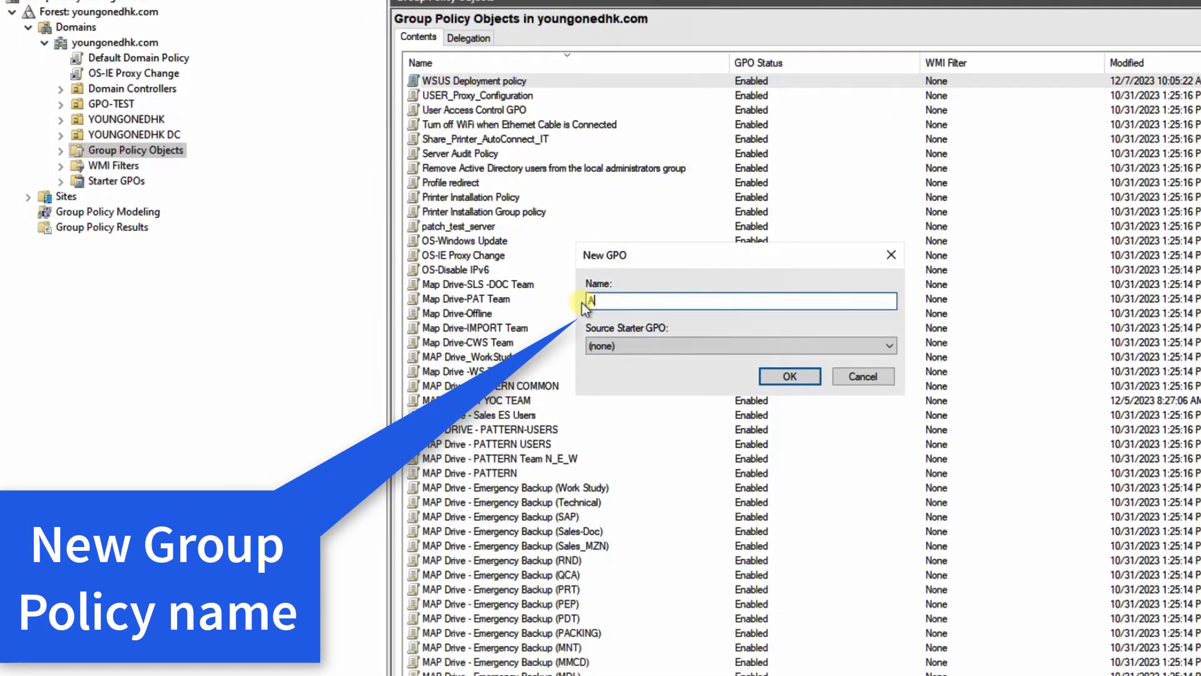
text(Account Se)
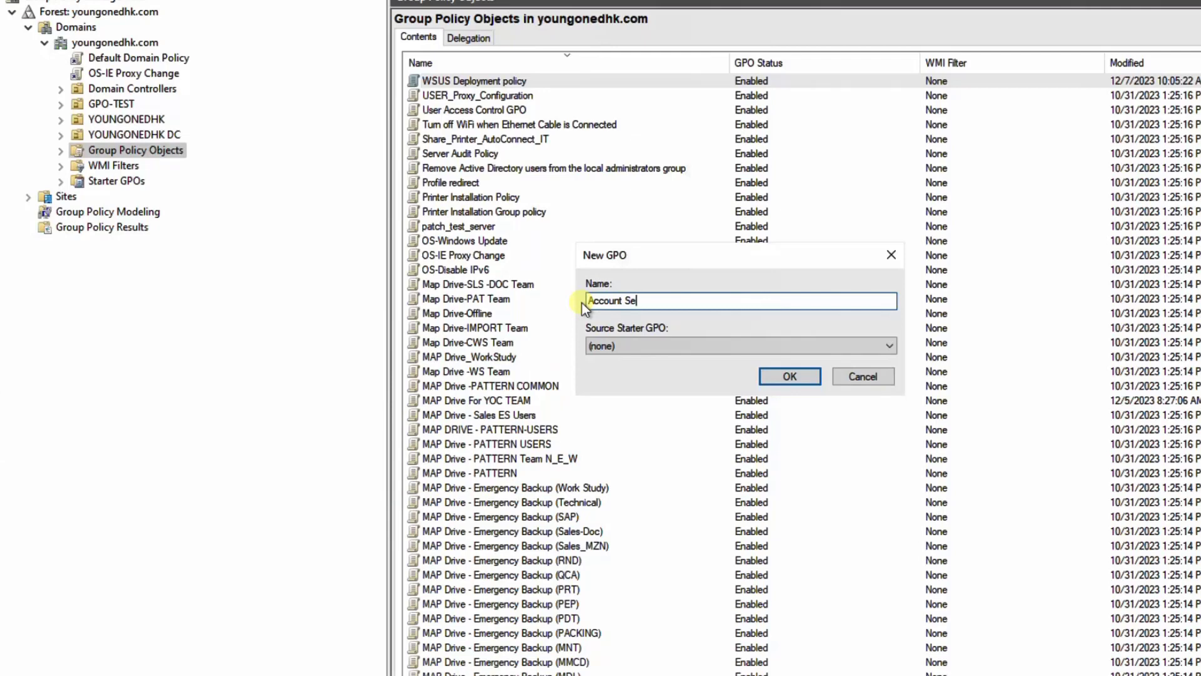
text(curity Polices)
key(BackSpace)
key(BackSpace)
text(y)
text(-)
click(789, 375)
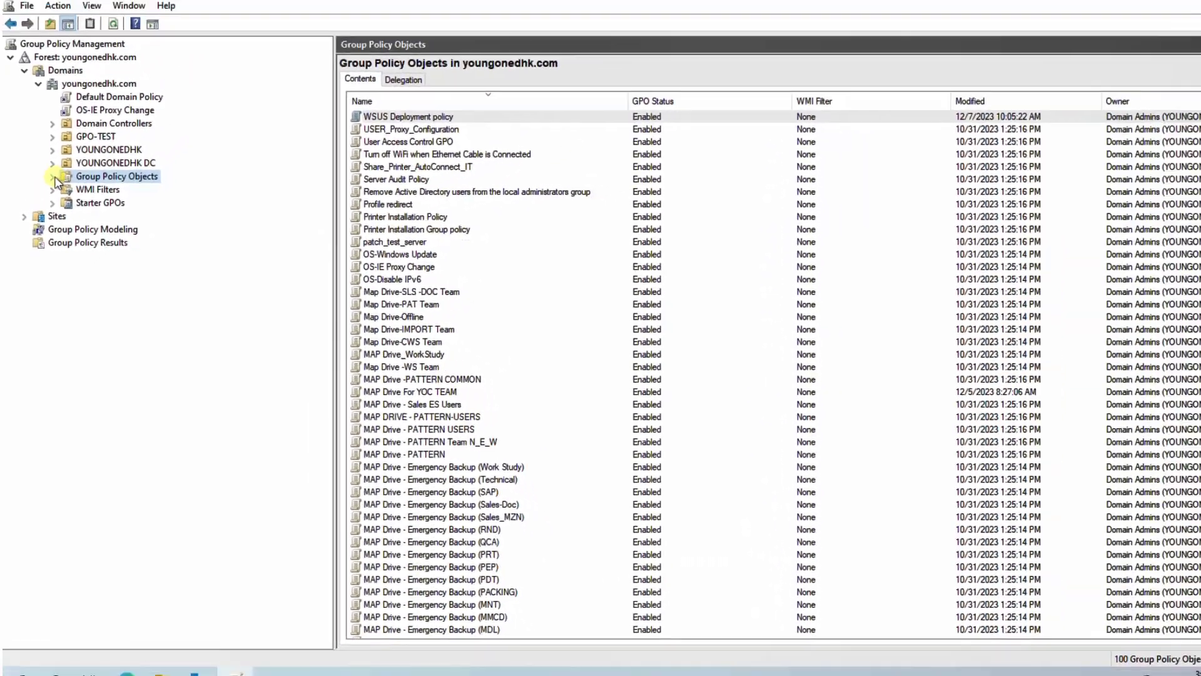
Expand Group Policy Objects and open the "Account Security Policy-" GPO for editing.
click(66, 134)
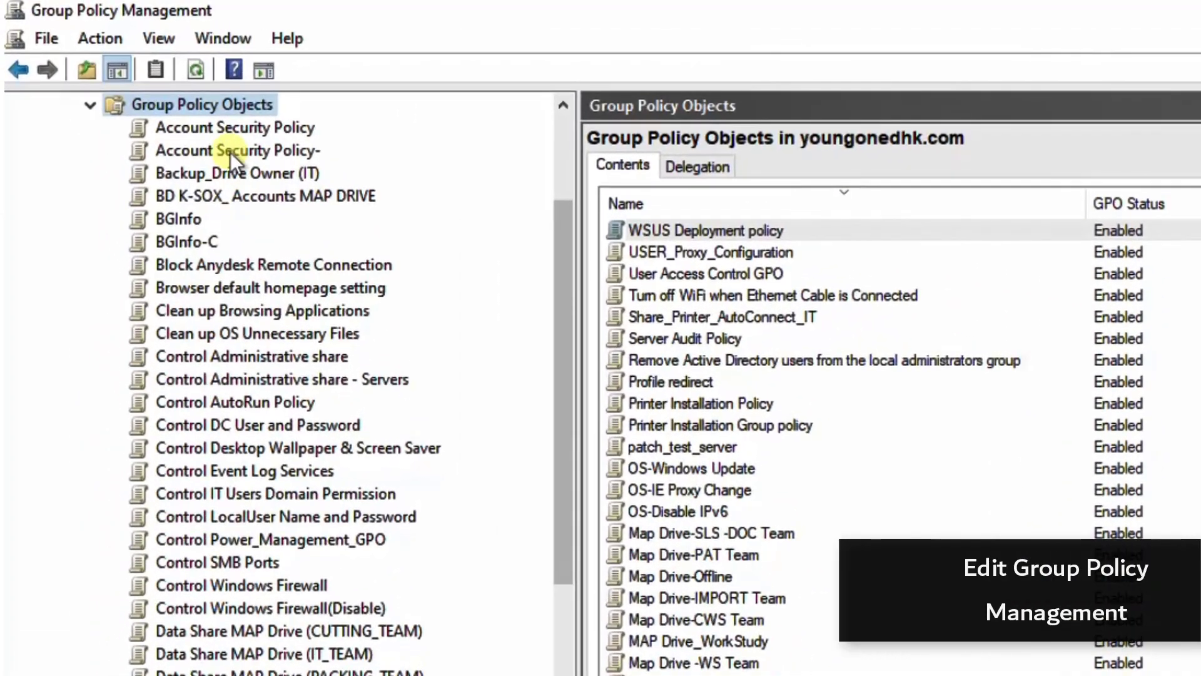
click(230, 152)
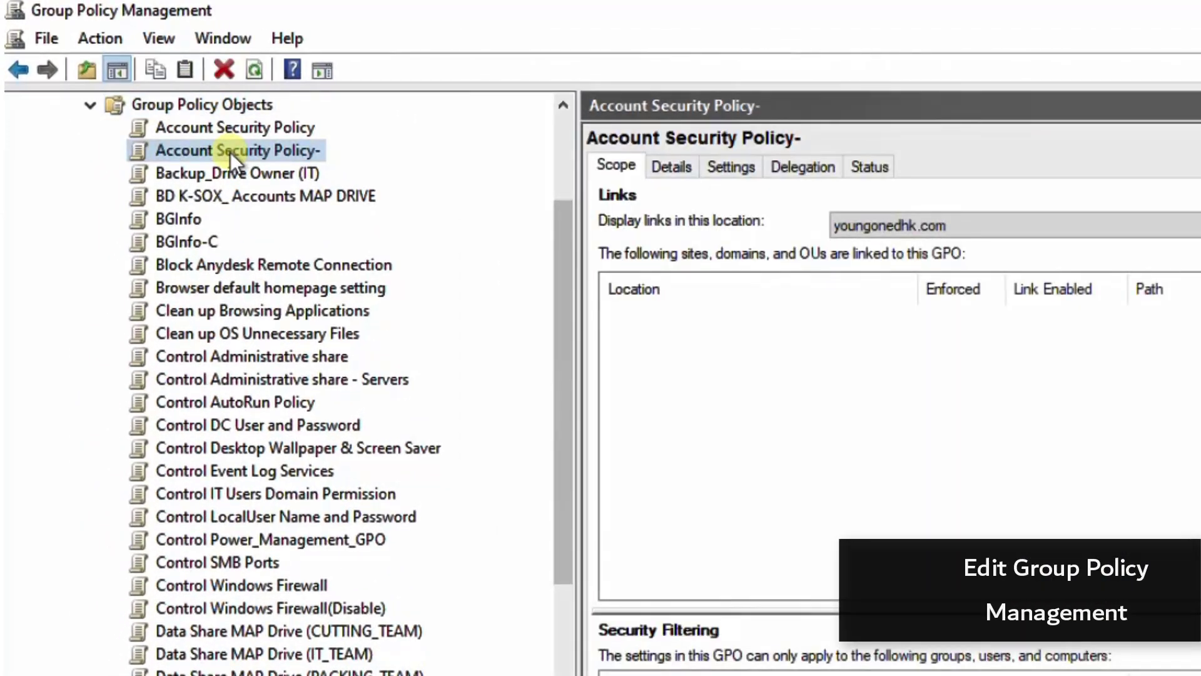
right_click(230, 152)
click(285, 168)
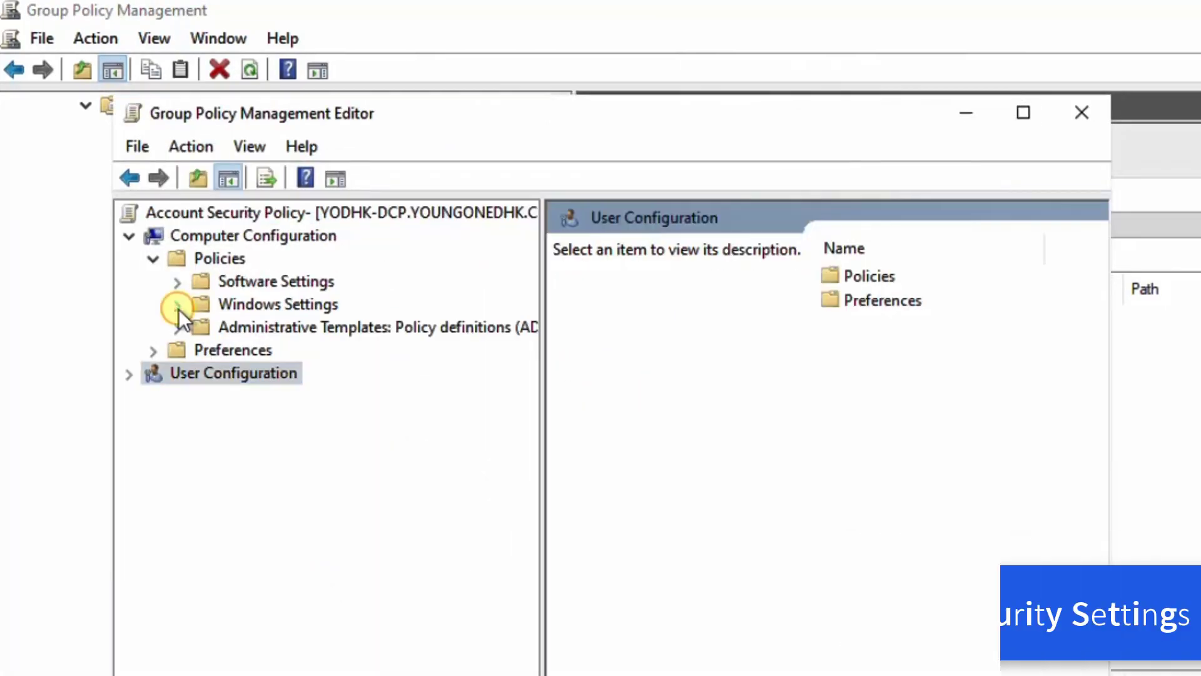
Show the Password Policy settings under Computer Configuration > Policies > Windows Settings > Security Settings > Account Policies.
click(178, 306)
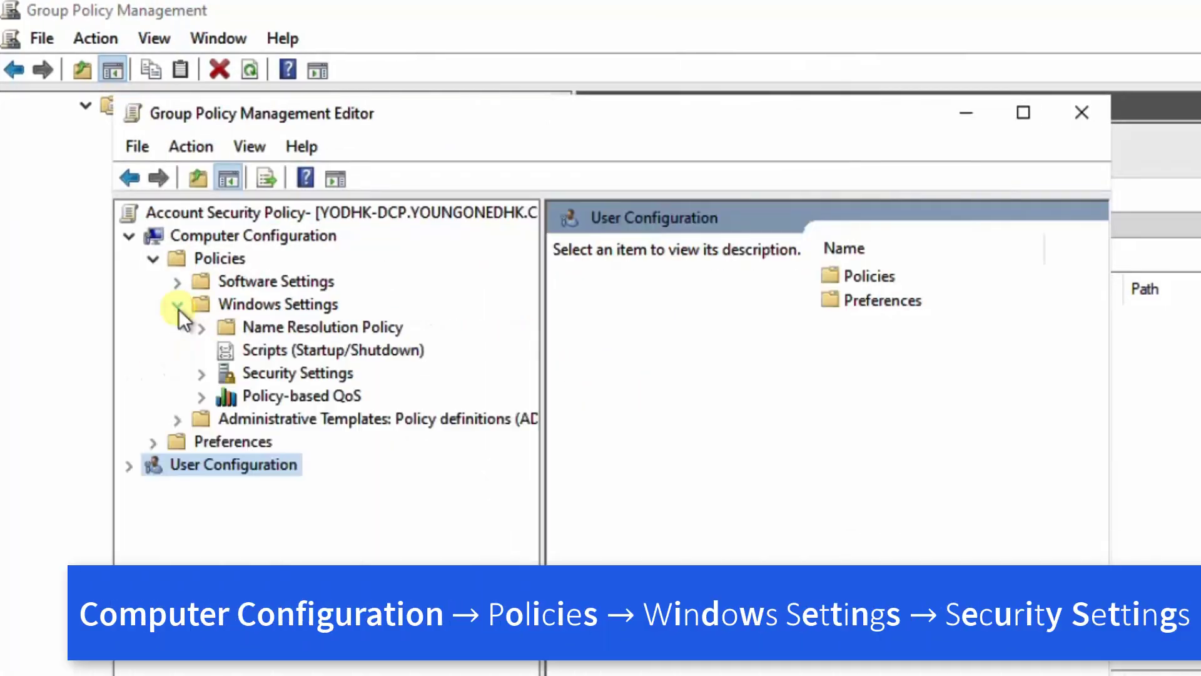
click(208, 375)
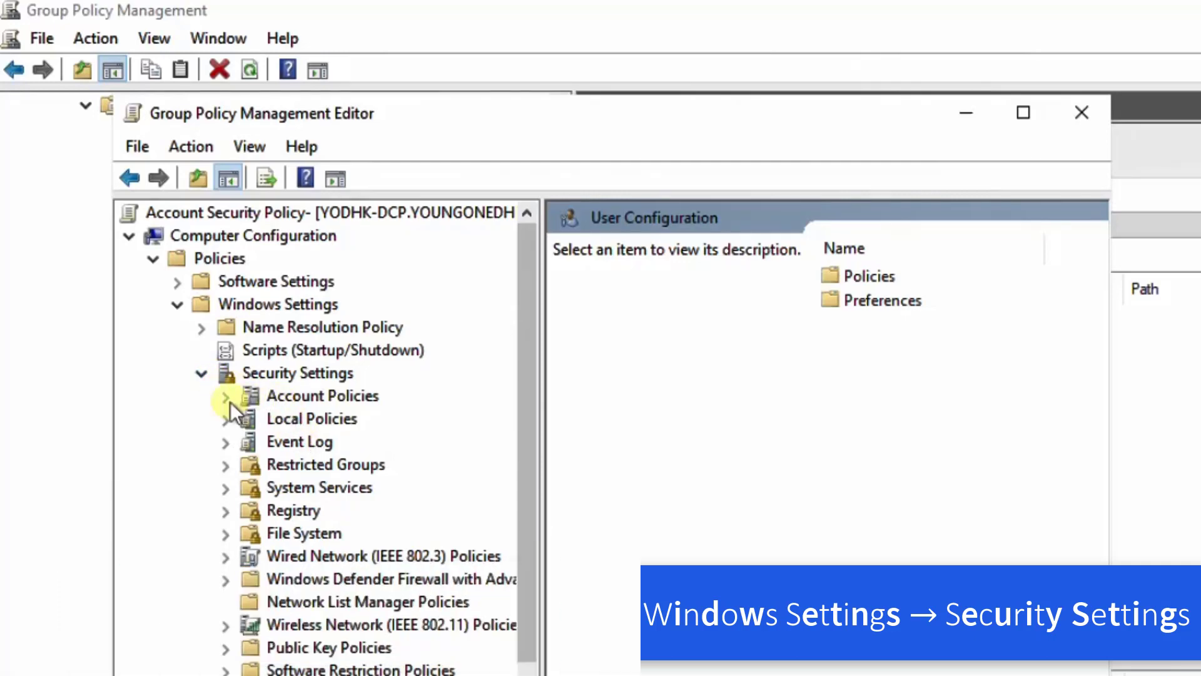
click(259, 396)
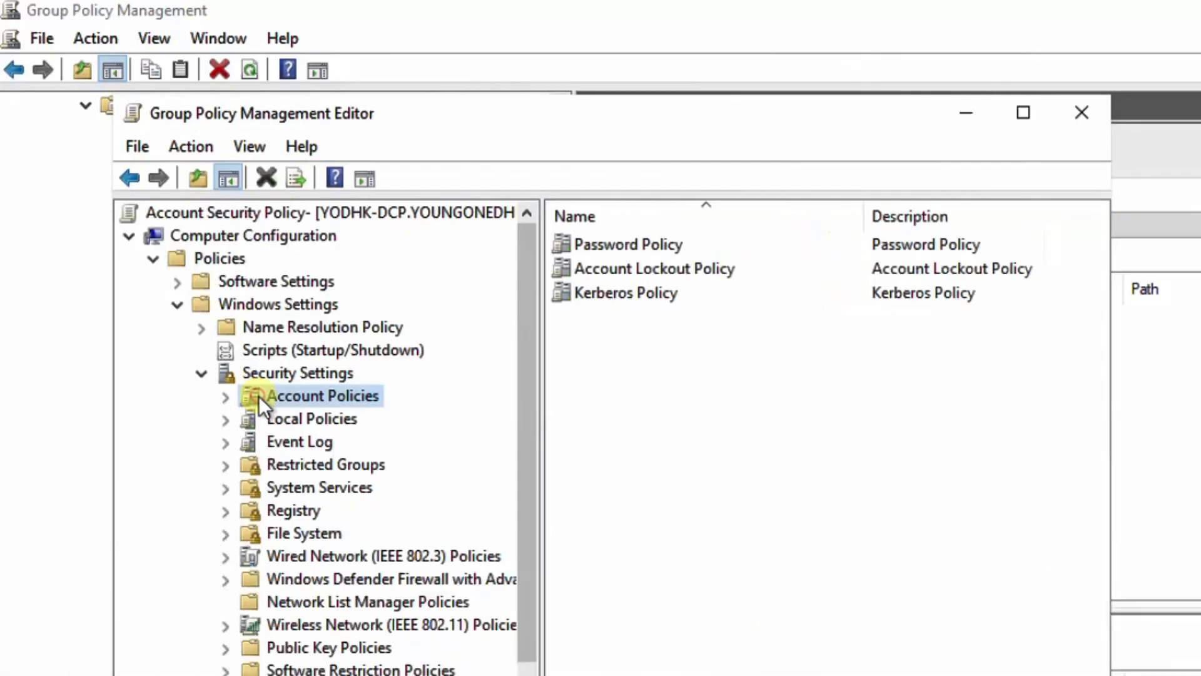
click(226, 396)
click(311, 419)
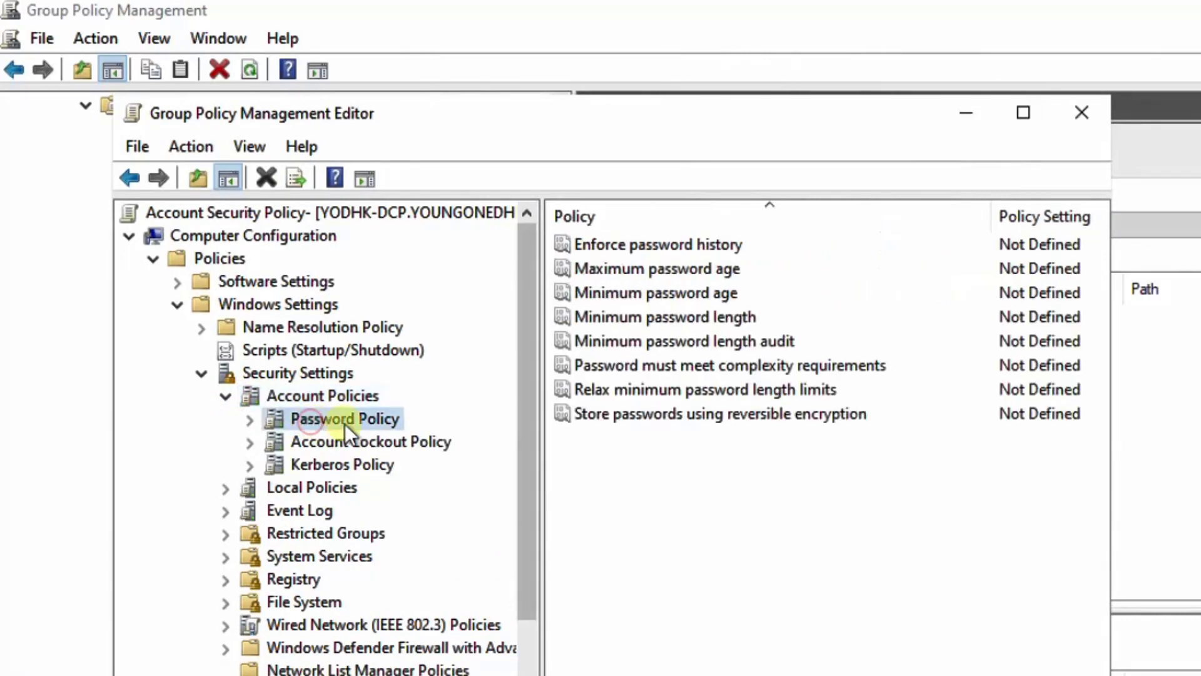
Define the Enforce password history policy with 5 passwords remembered and apply it.
click(682, 245)
right_click(682, 245)
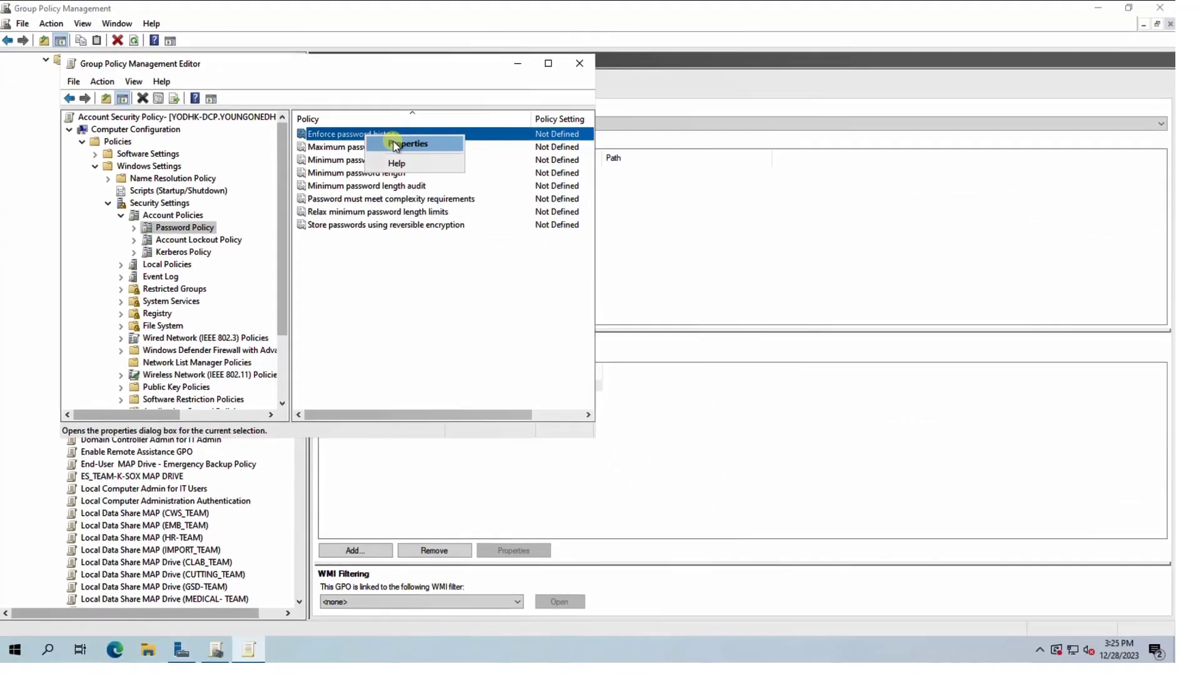
click(754, 261)
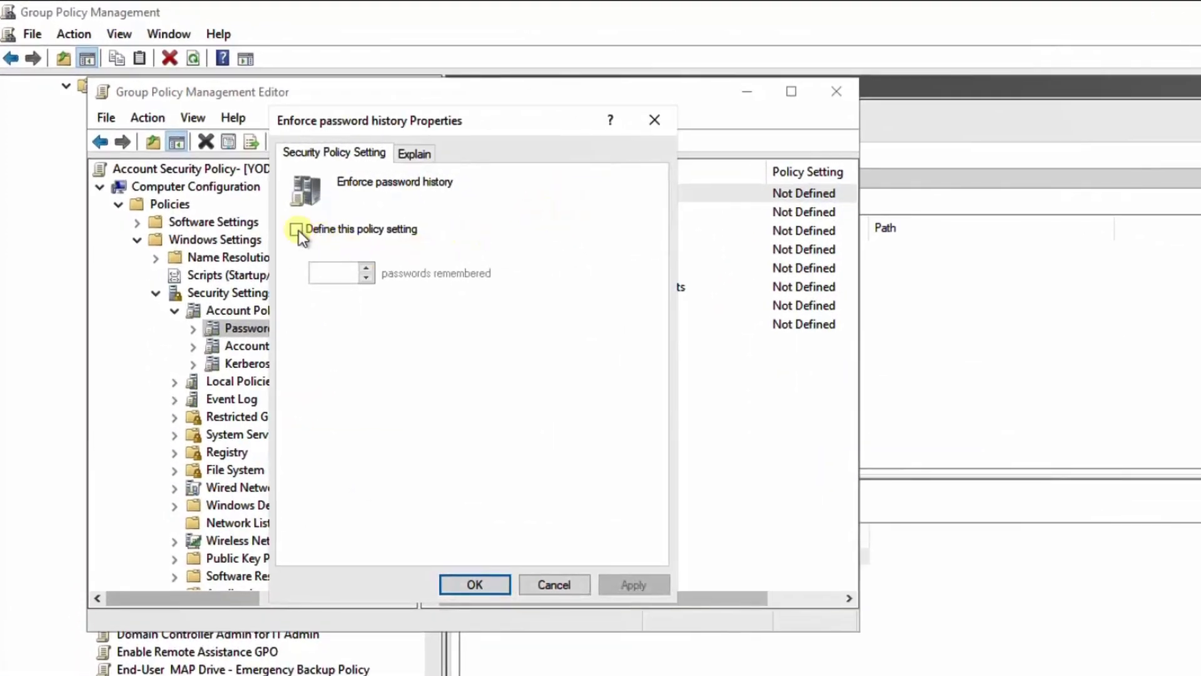
click(296, 229)
click(322, 272)
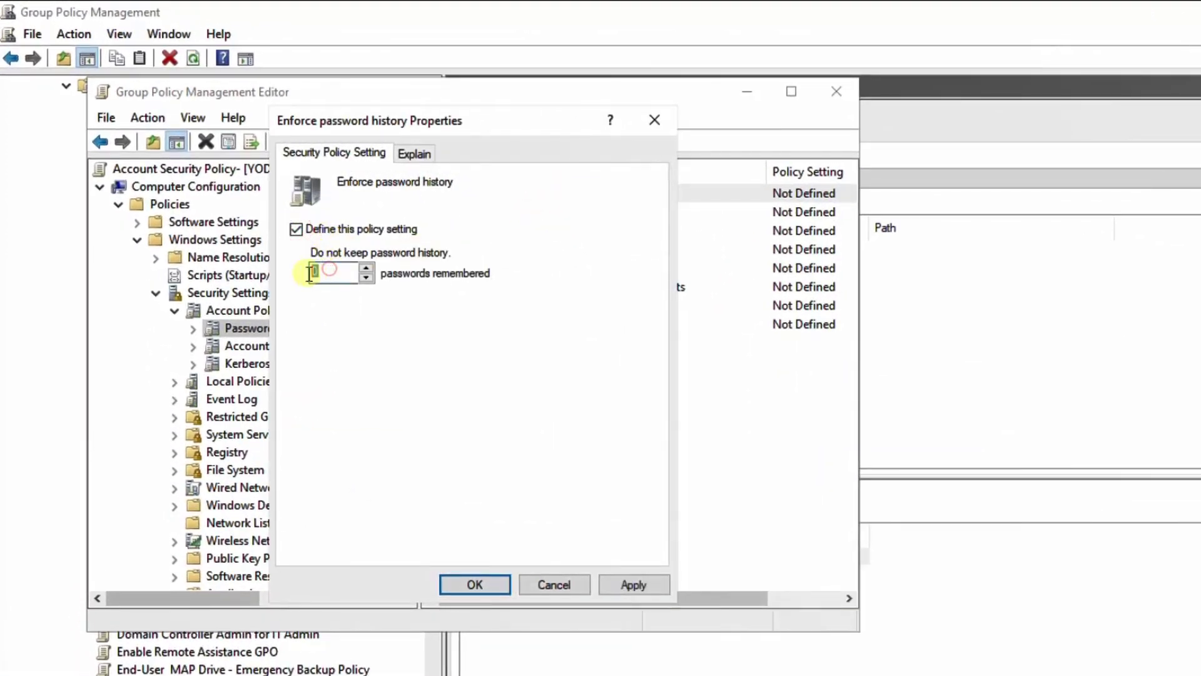
text(5)
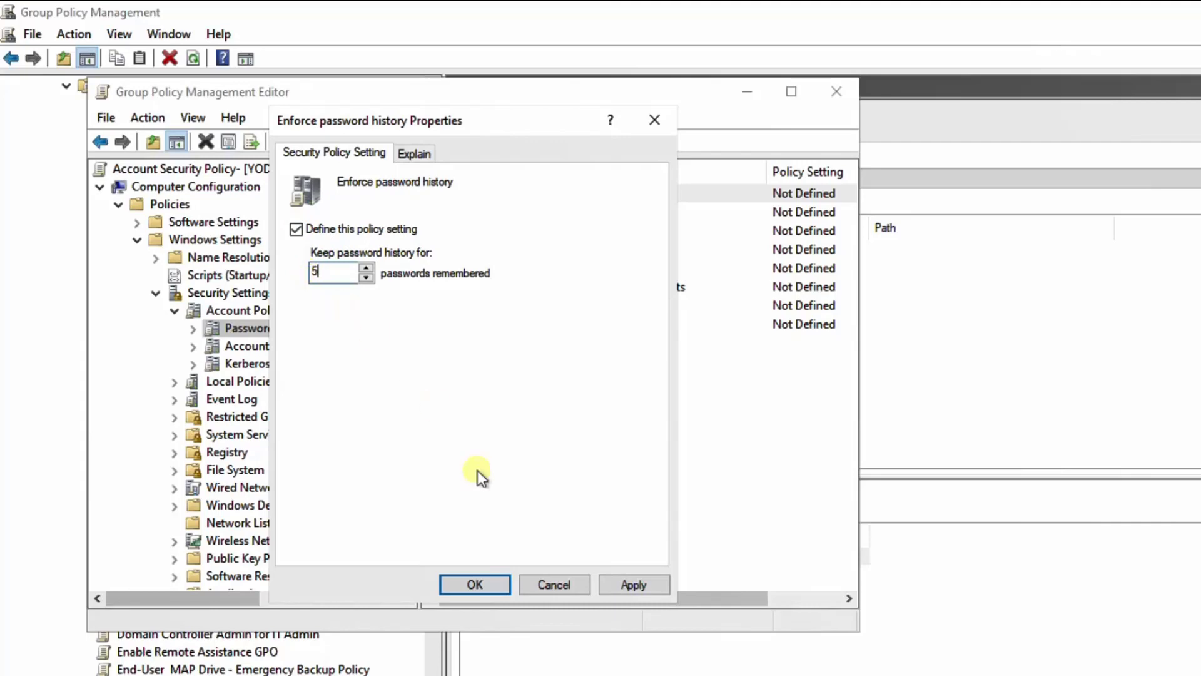
click(639, 587)
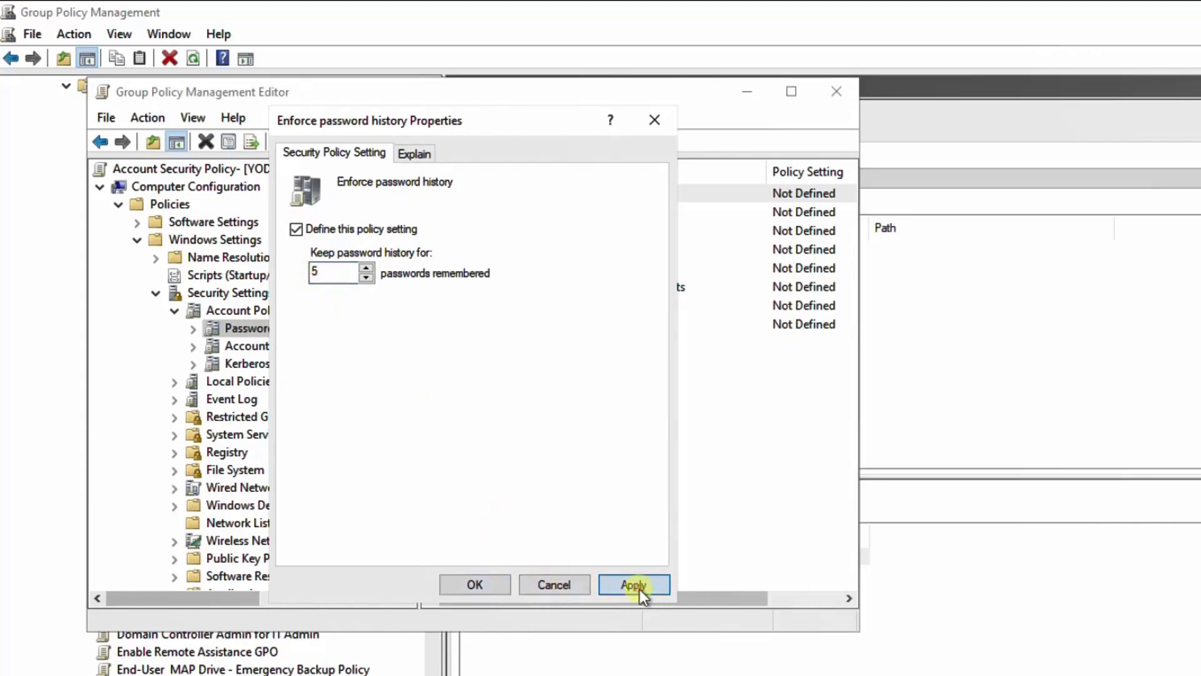
click(488, 583)
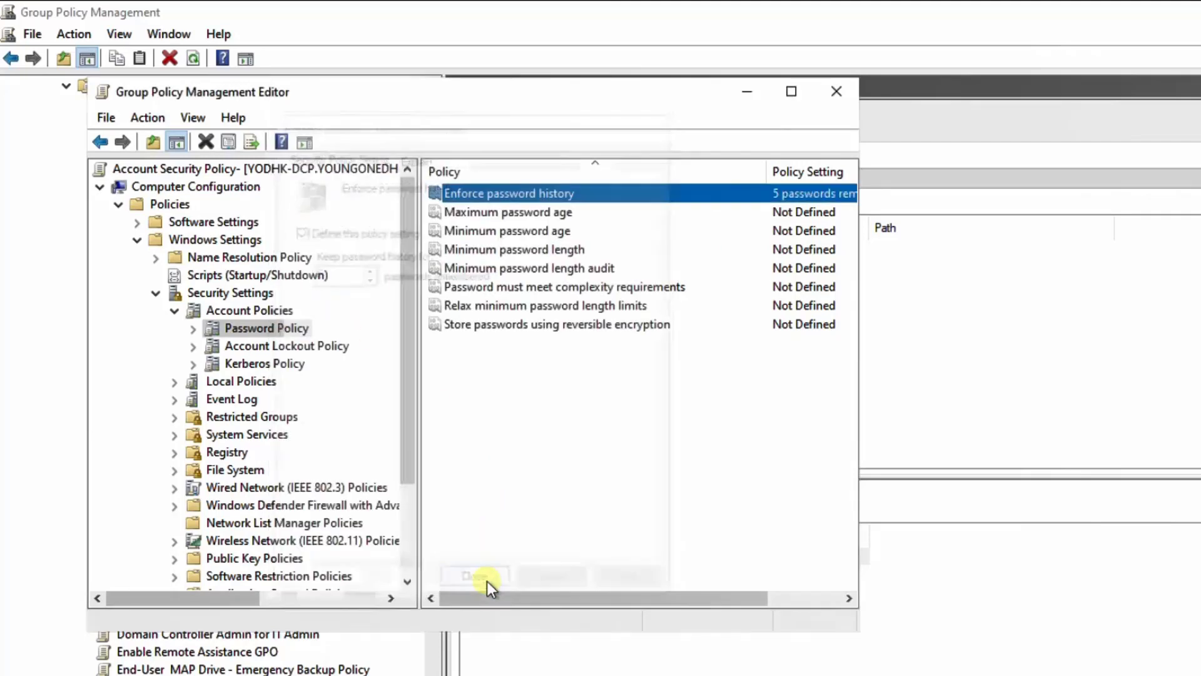
Define the Maximum password age policy as 90 days and accept the suggested 30-day minimum password age.
click(507, 213)
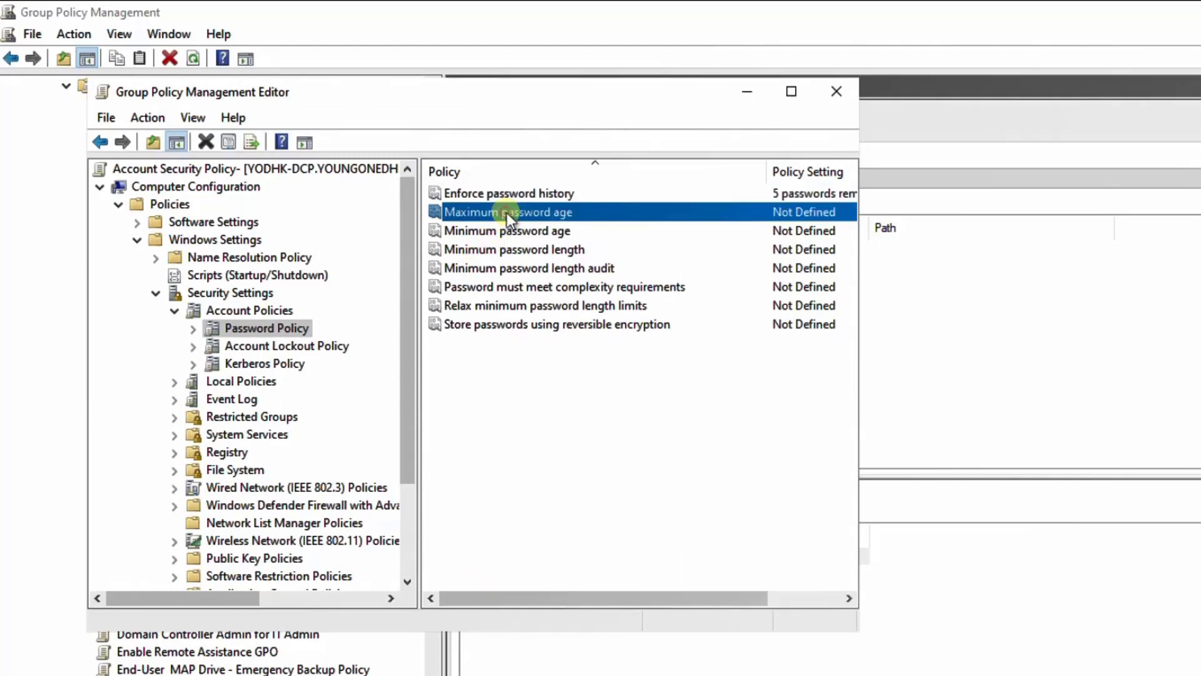
right_click(507, 213)
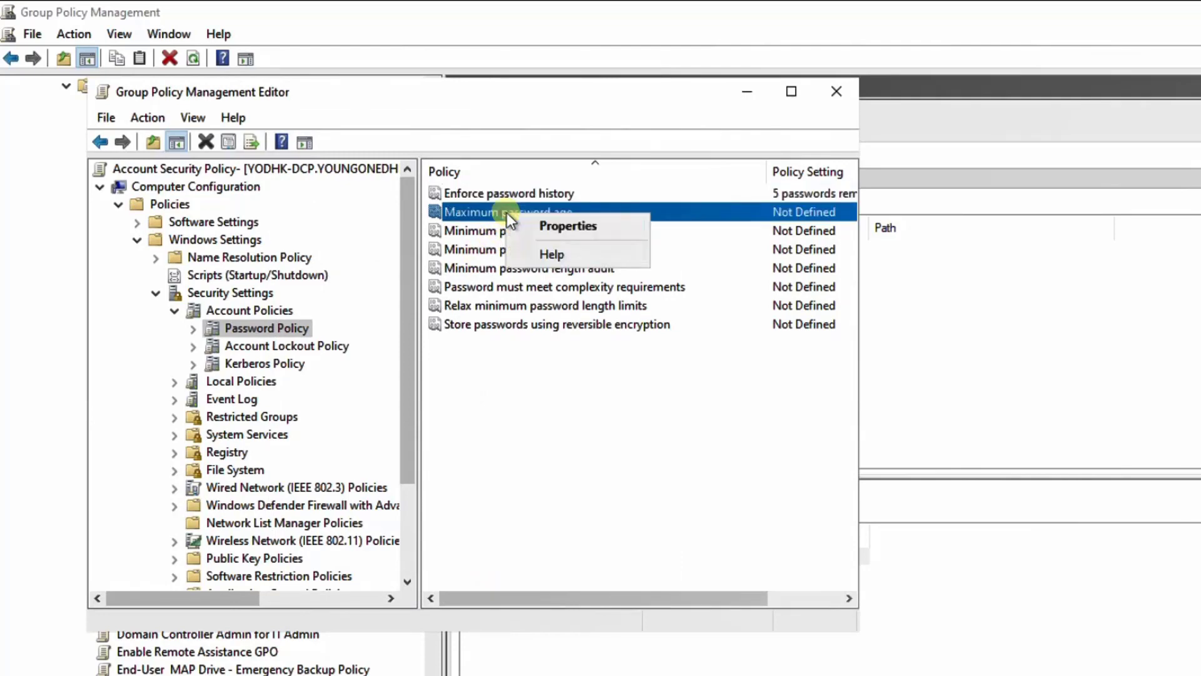
click(573, 229)
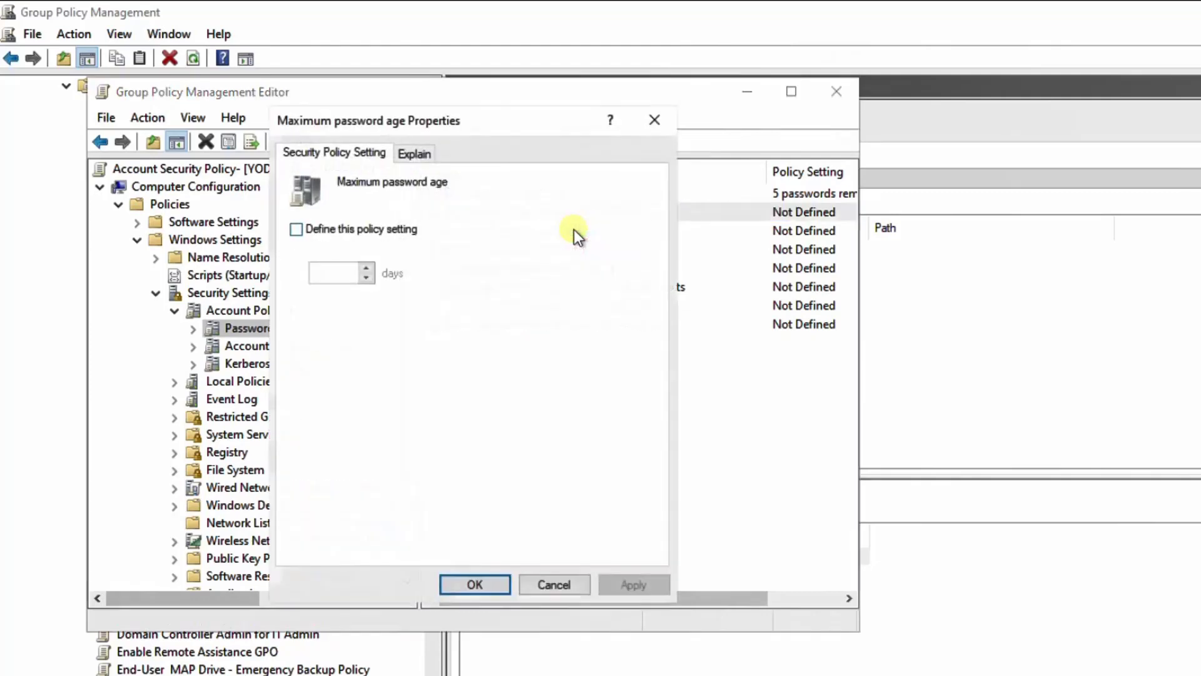
click(296, 229)
click(331, 268)
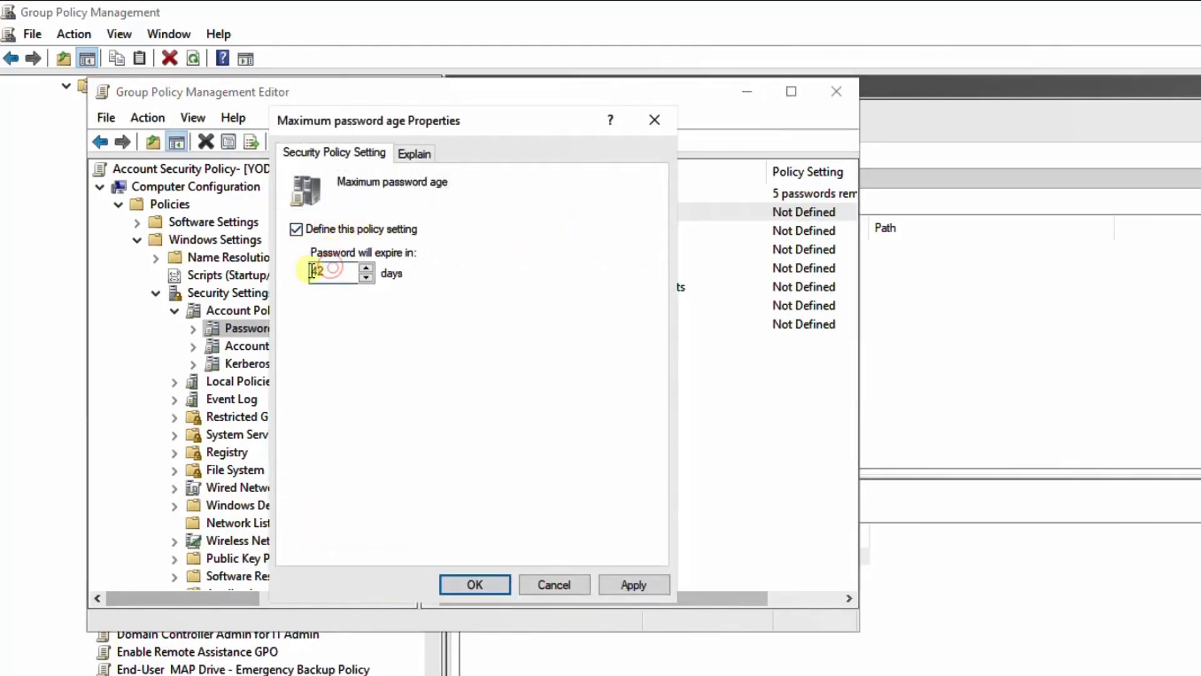
double_click(312, 270)
text(90)
click(634, 580)
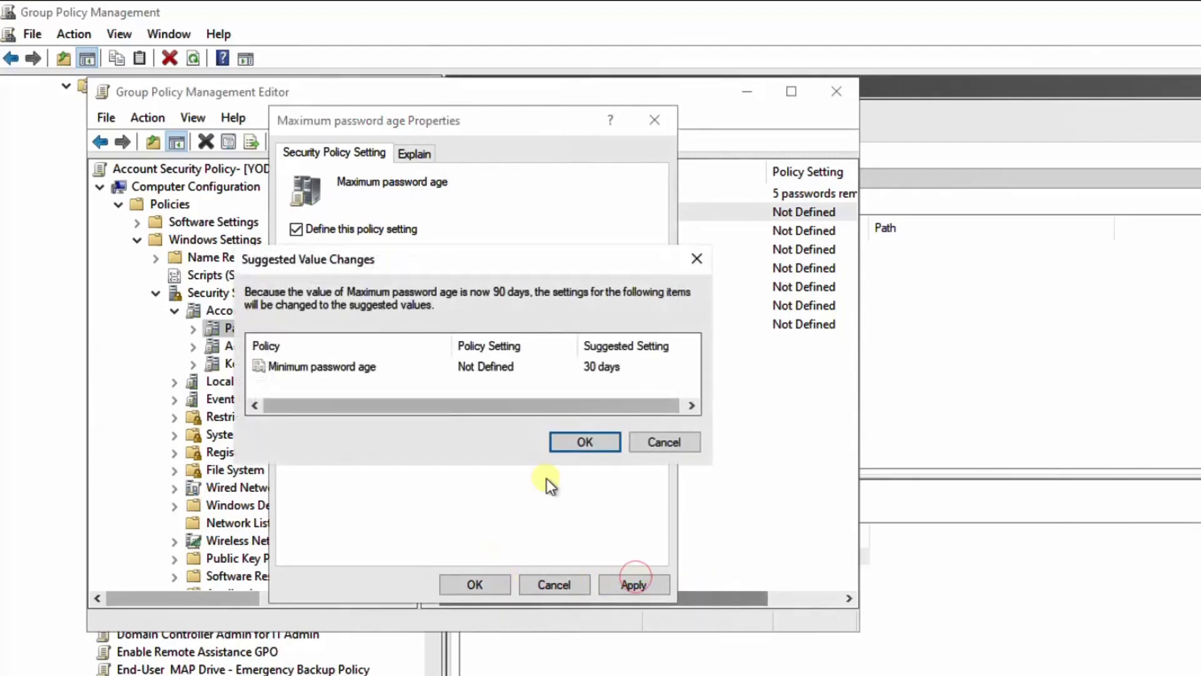
click(584, 442)
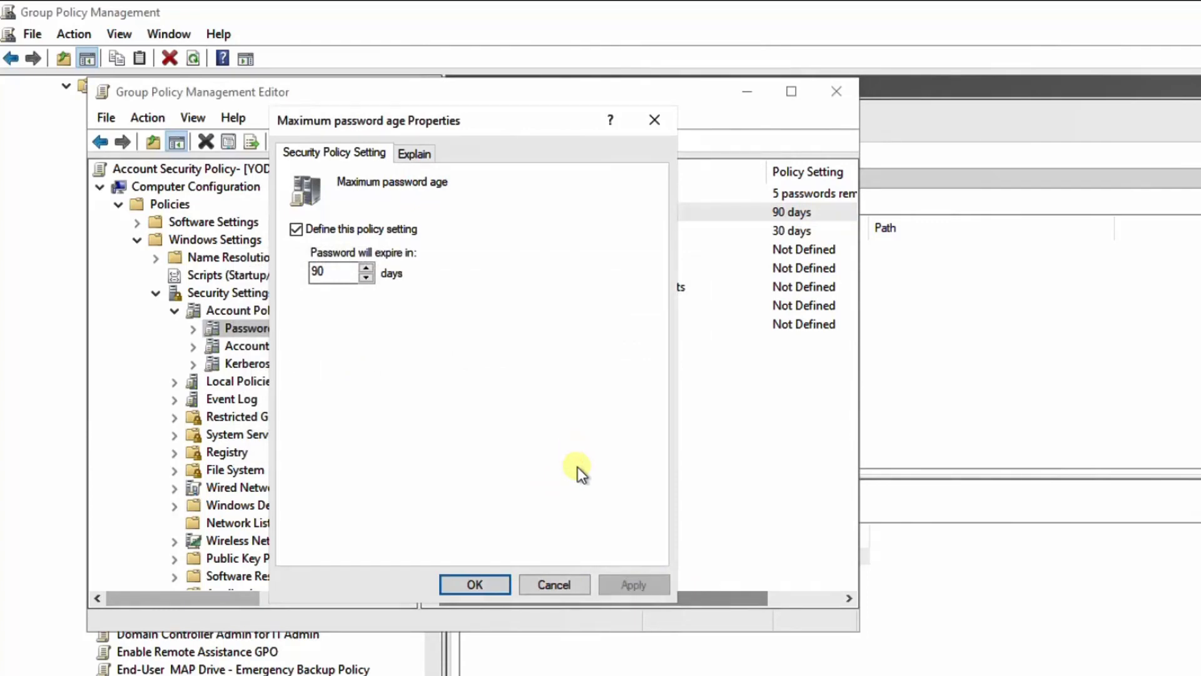
click(474, 583)
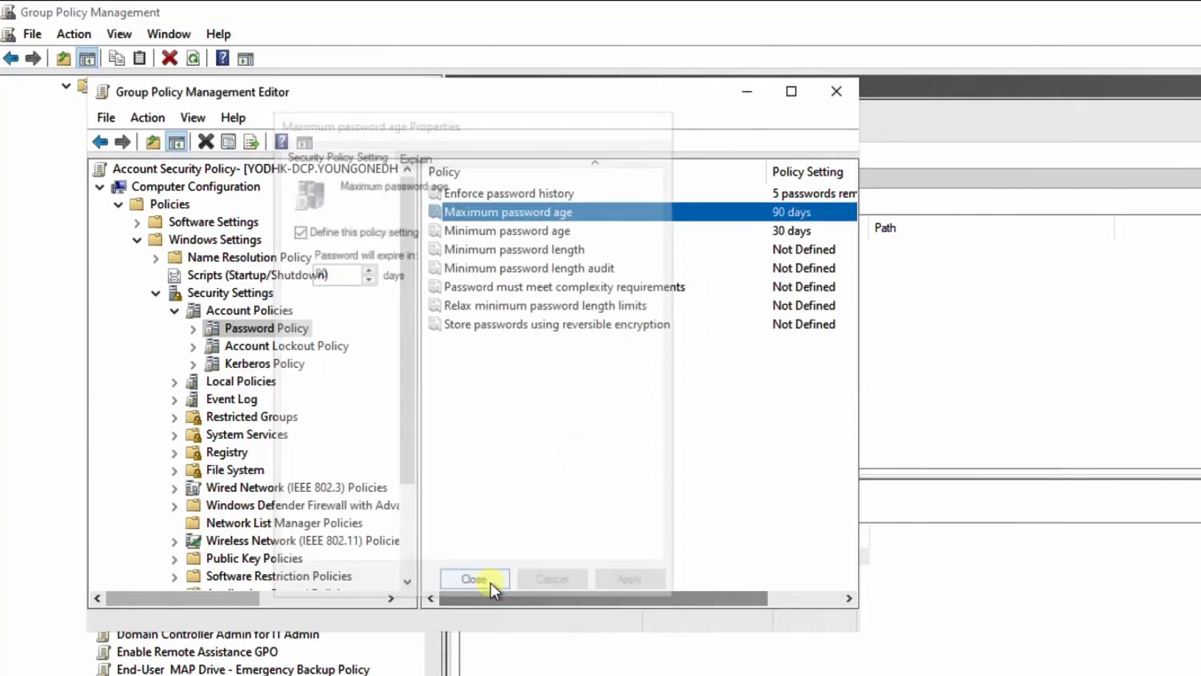
Set the Minimum password age policy to 1 day and apply it.
click(523, 230)
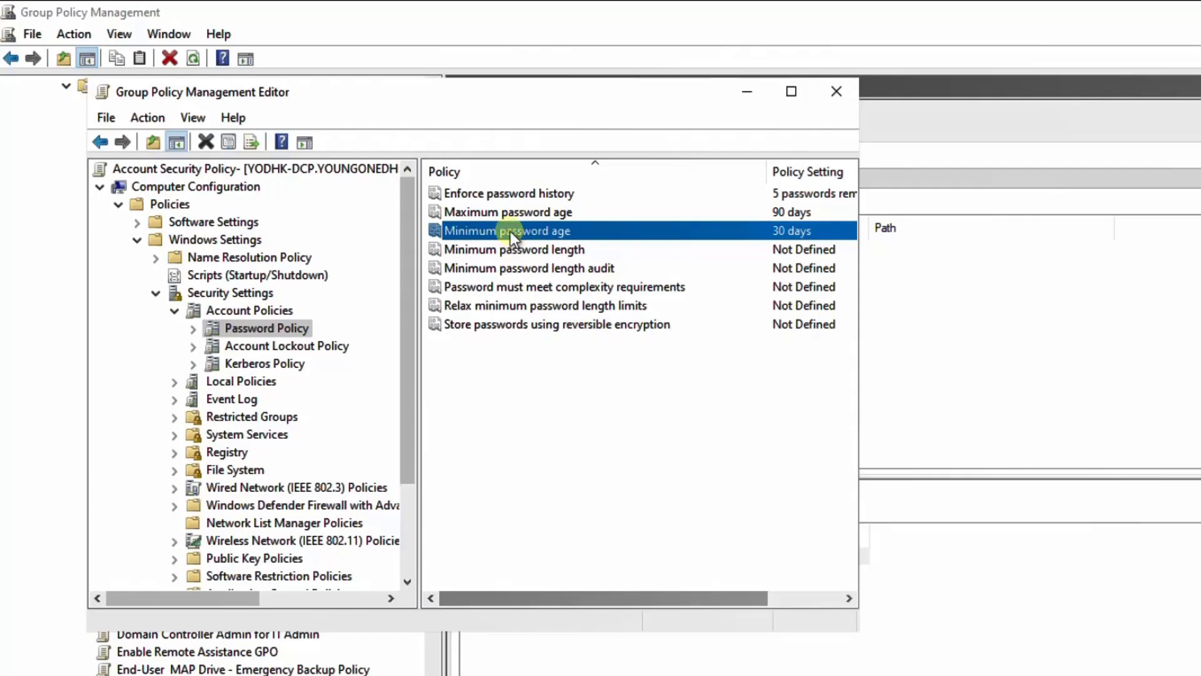
right_click(509, 230)
click(540, 241)
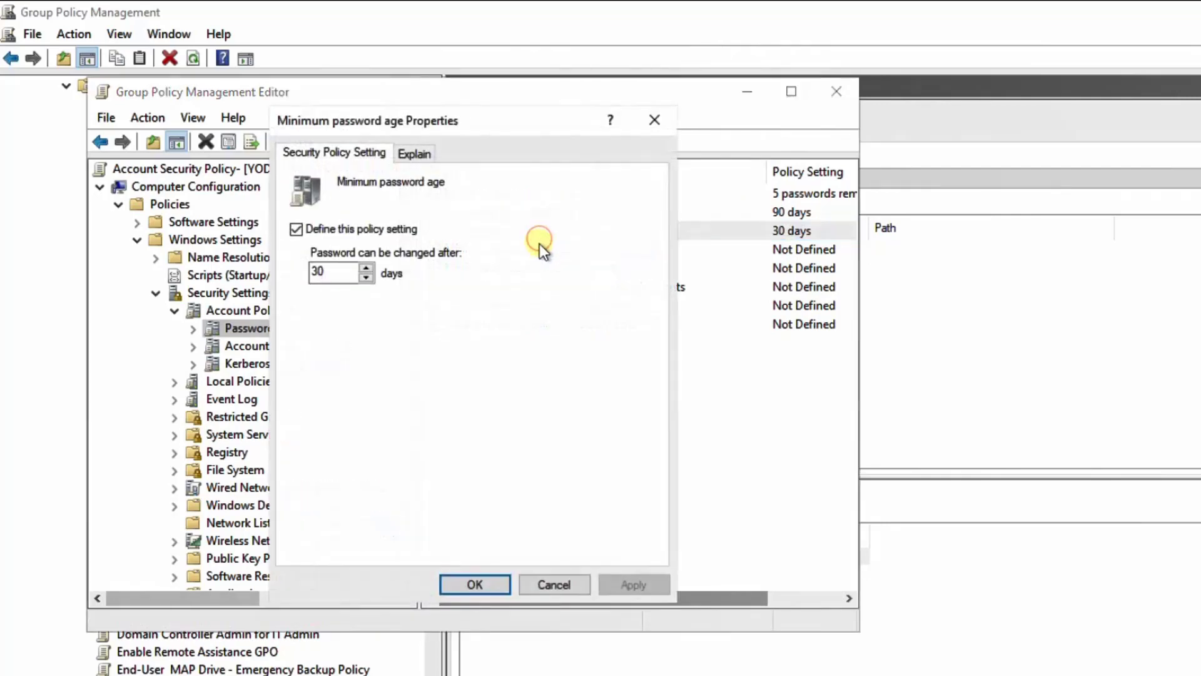
drag(332, 272, 290, 270)
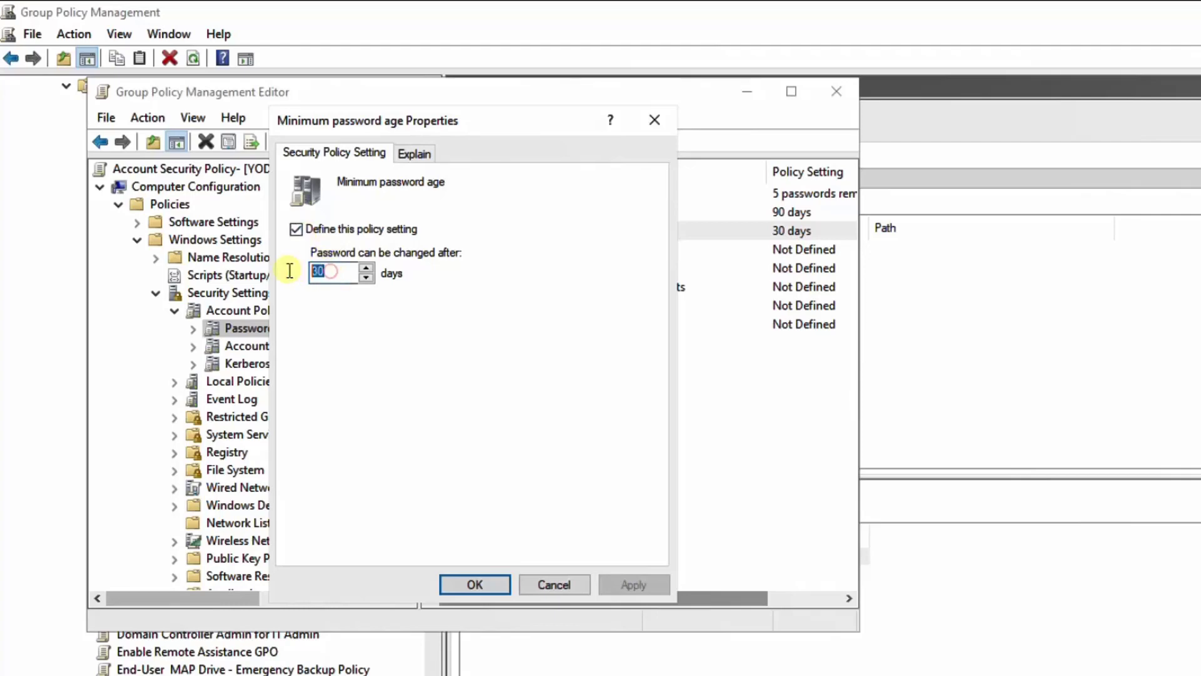
text(1)
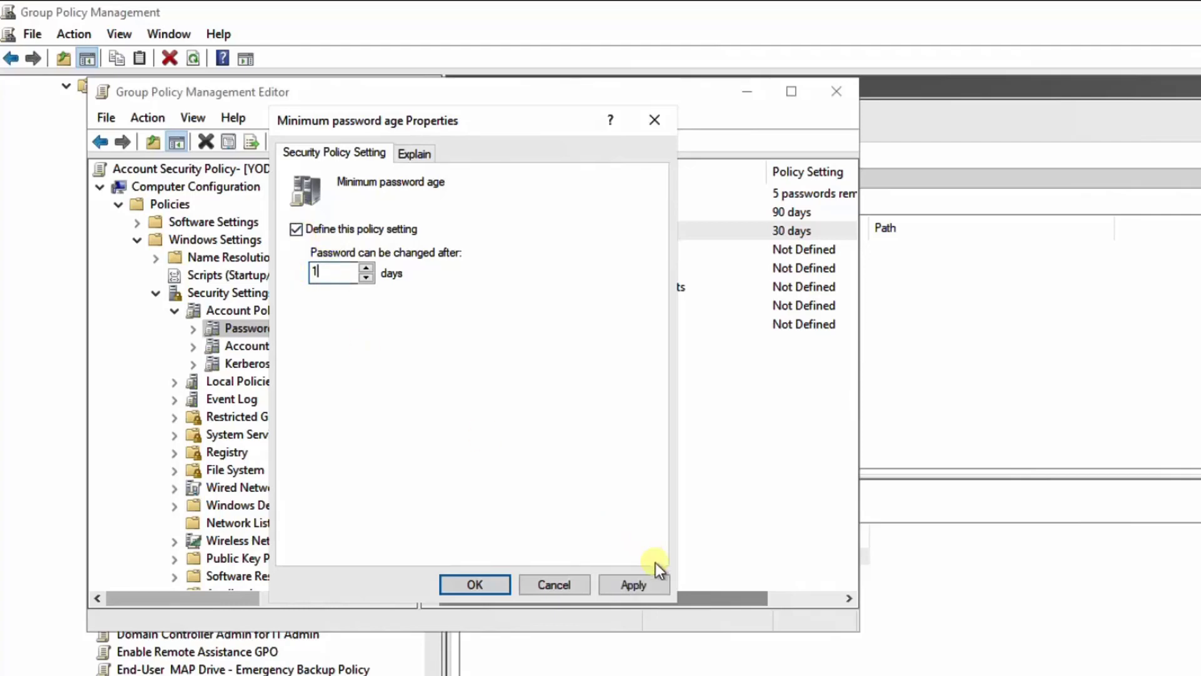
click(639, 580)
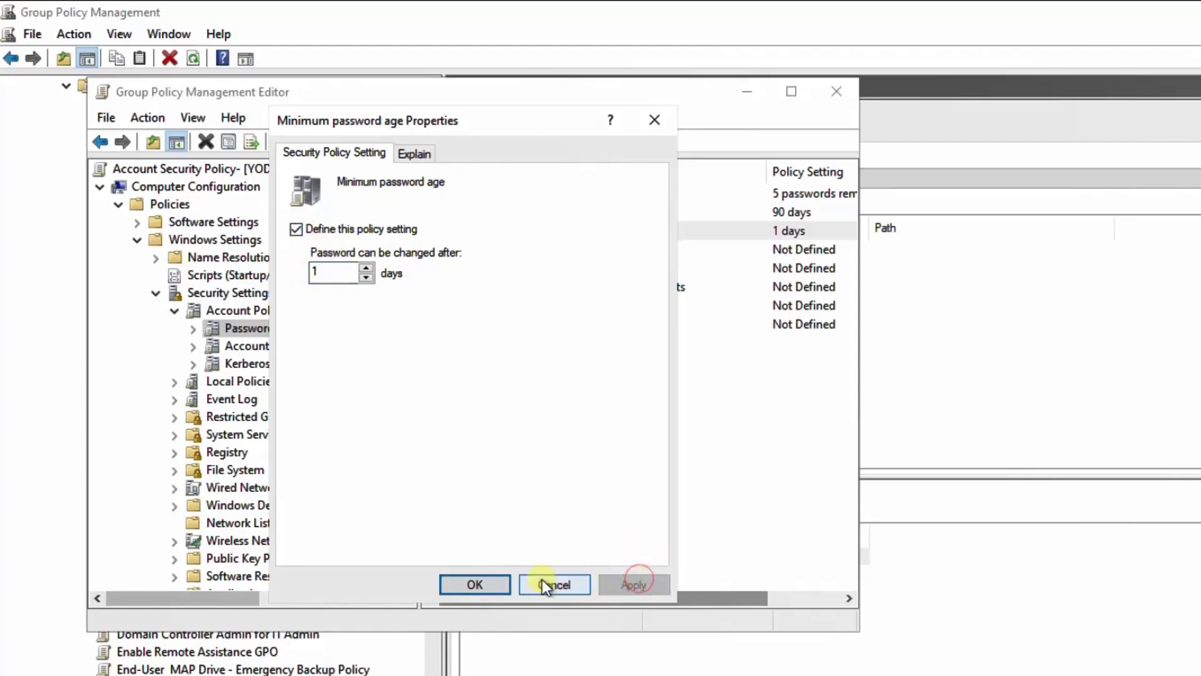
Close the Minimum password age properties, and define the Minimum password length policy as 10 characters.
click(482, 579)
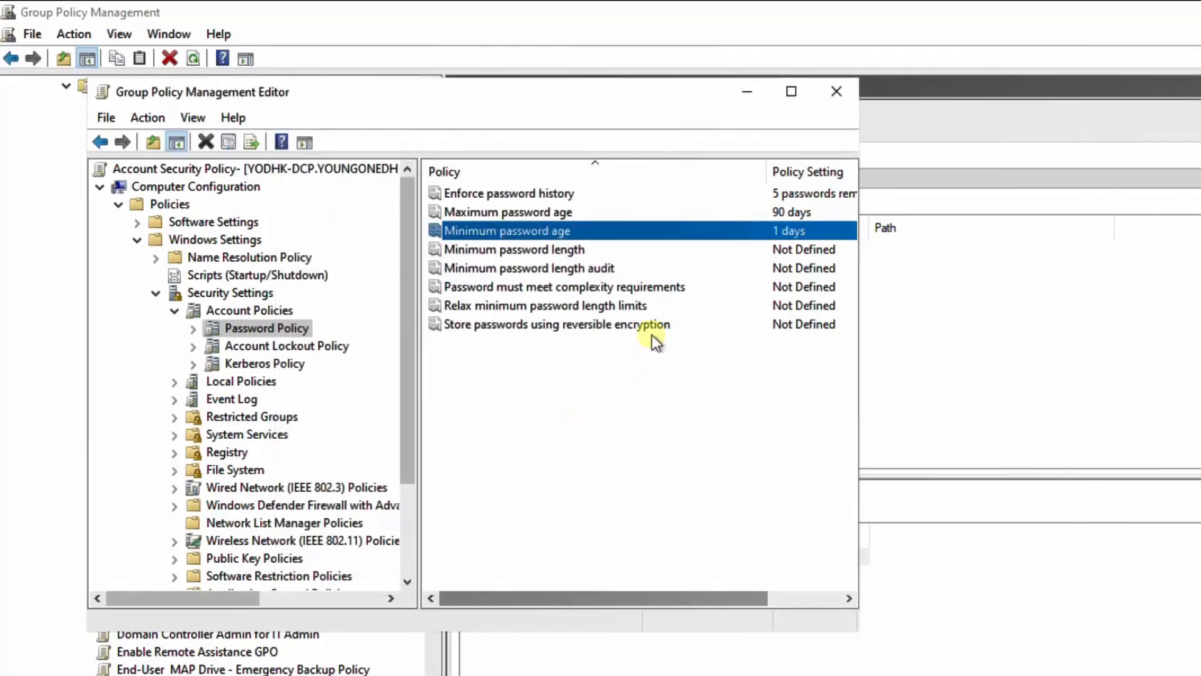
click(523, 248)
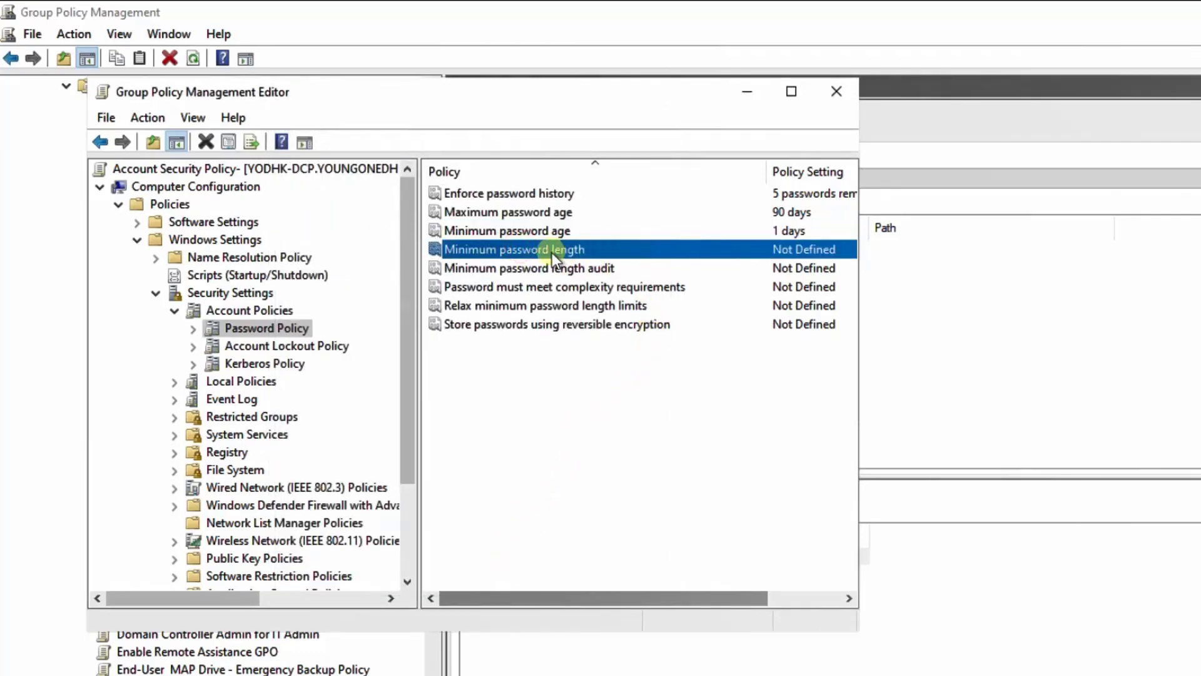
right_click(534, 252)
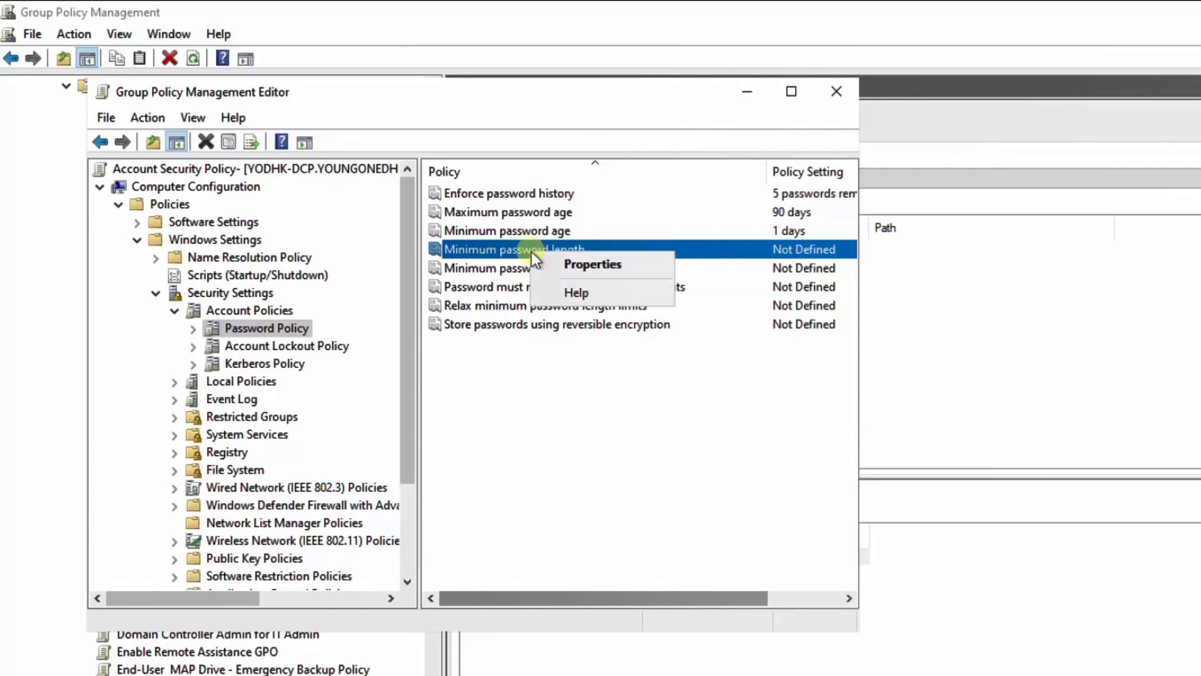
click(573, 260)
click(297, 229)
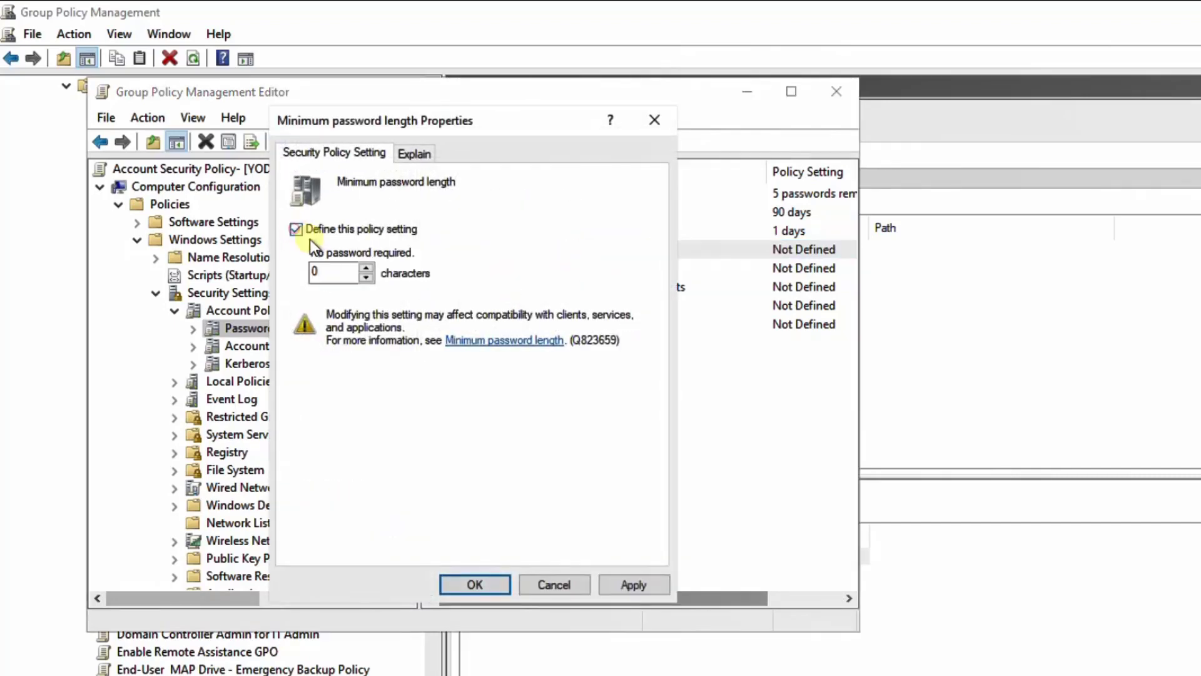
double_click(313, 272)
text(10)
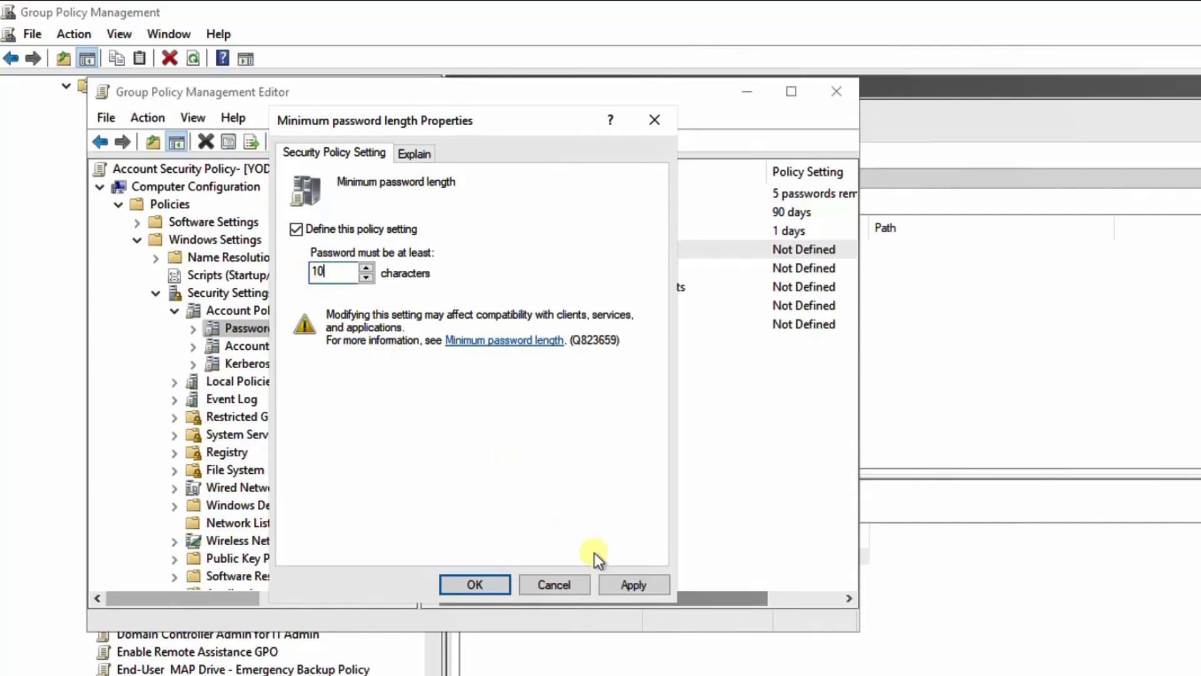
click(637, 580)
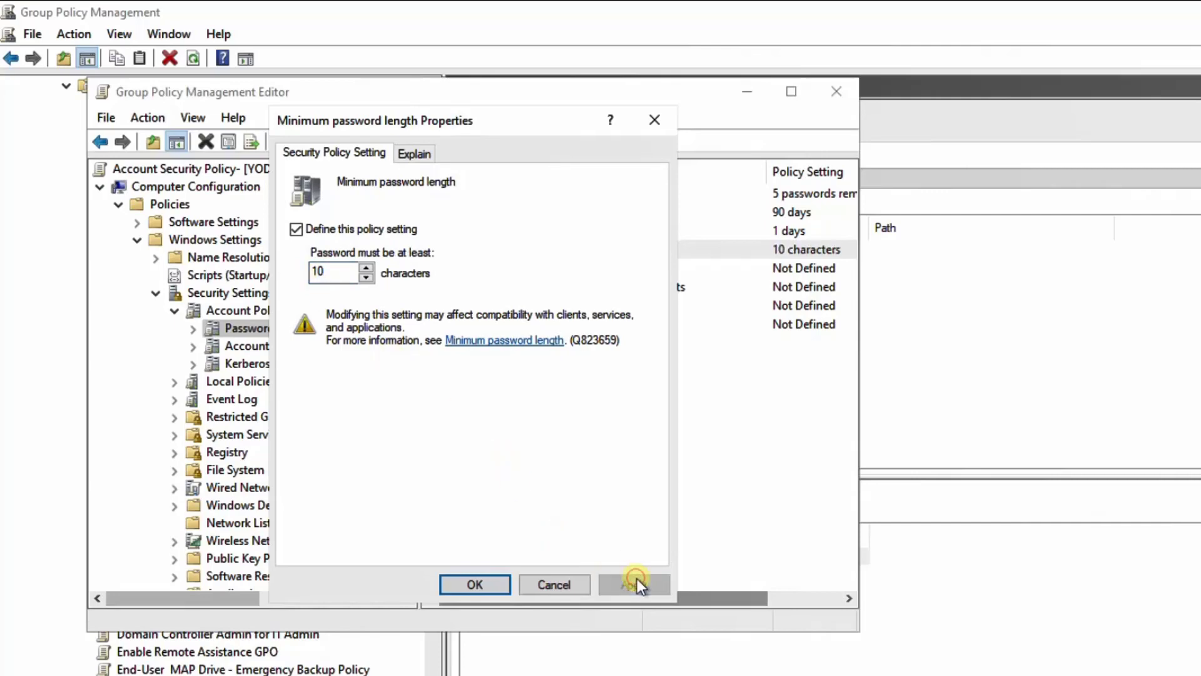
click(488, 581)
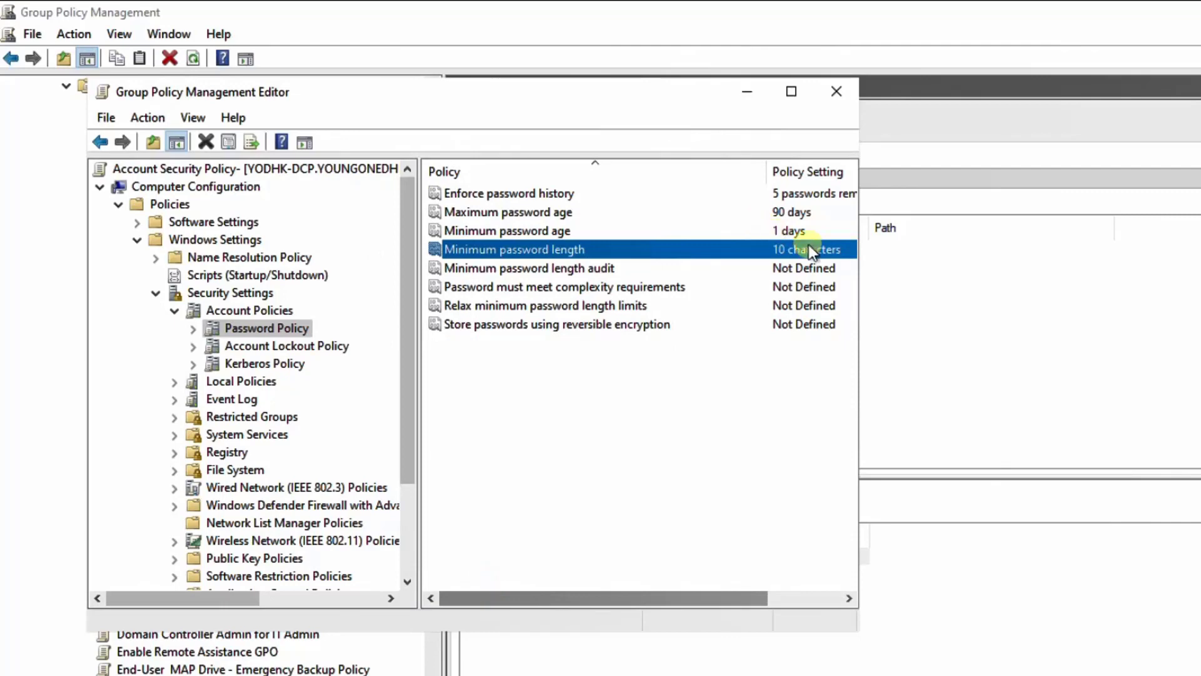
click(791, 194)
click(785, 212)
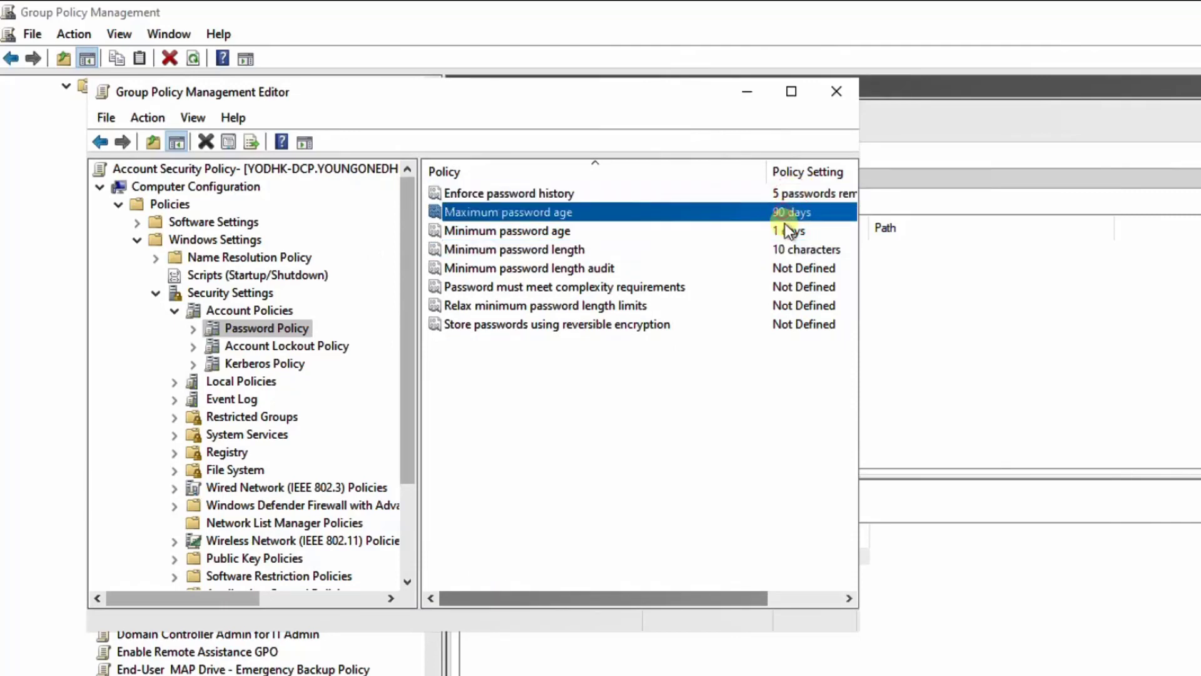
click(782, 230)
click(779, 249)
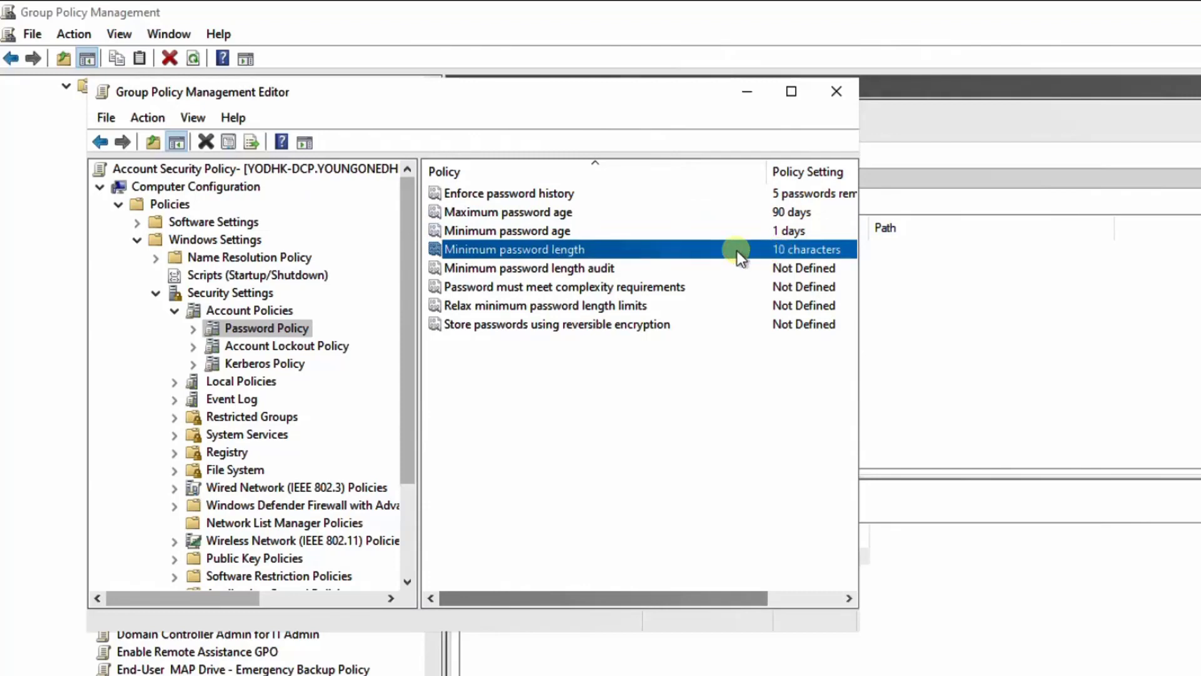
Define the Password must meet complexity requirements policy as Enabled and apply it.
click(480, 286)
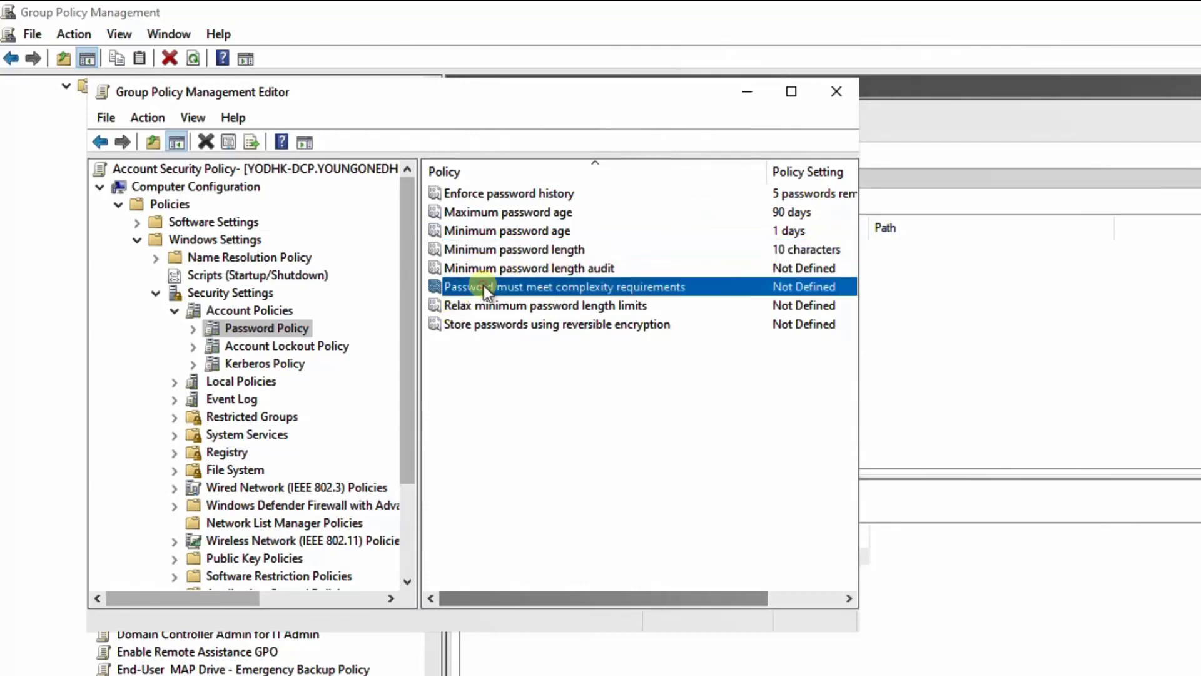
right_click(639, 285)
click(689, 298)
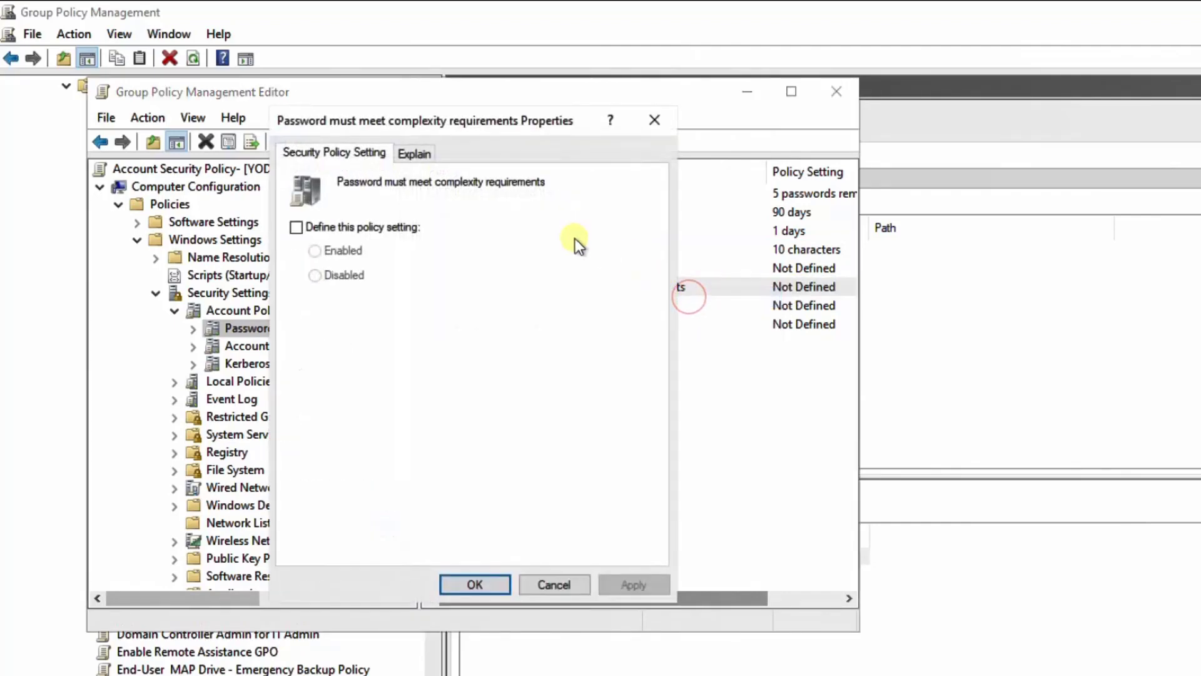
click(295, 227)
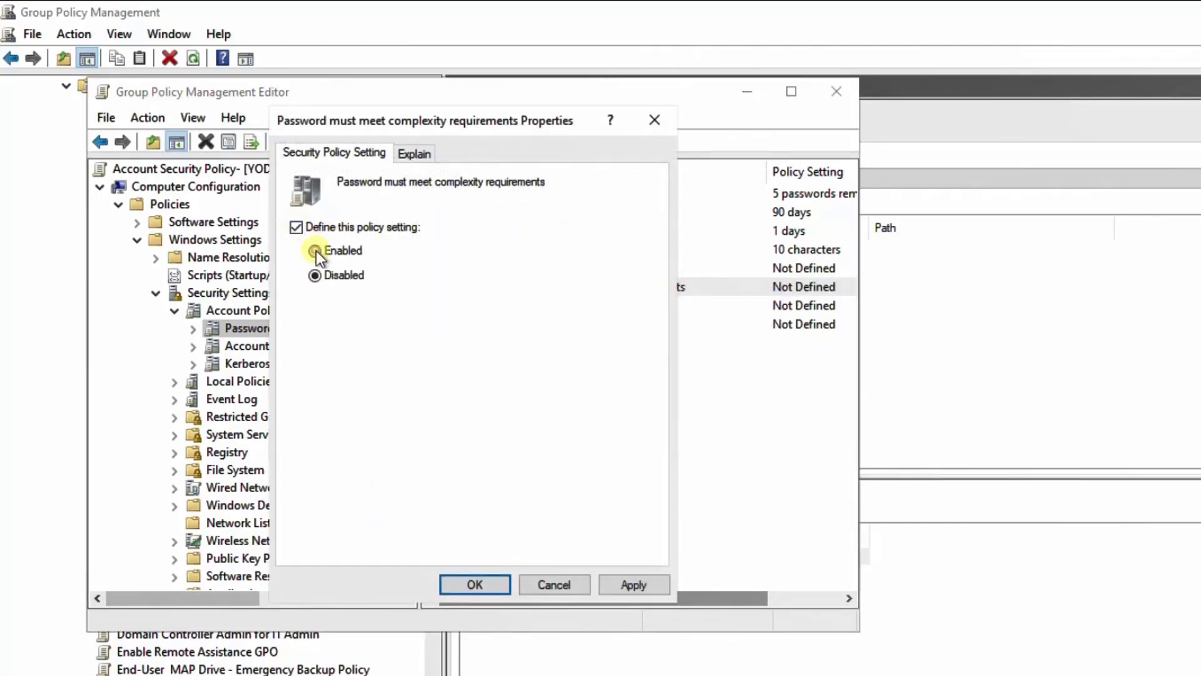
click(316, 250)
click(634, 584)
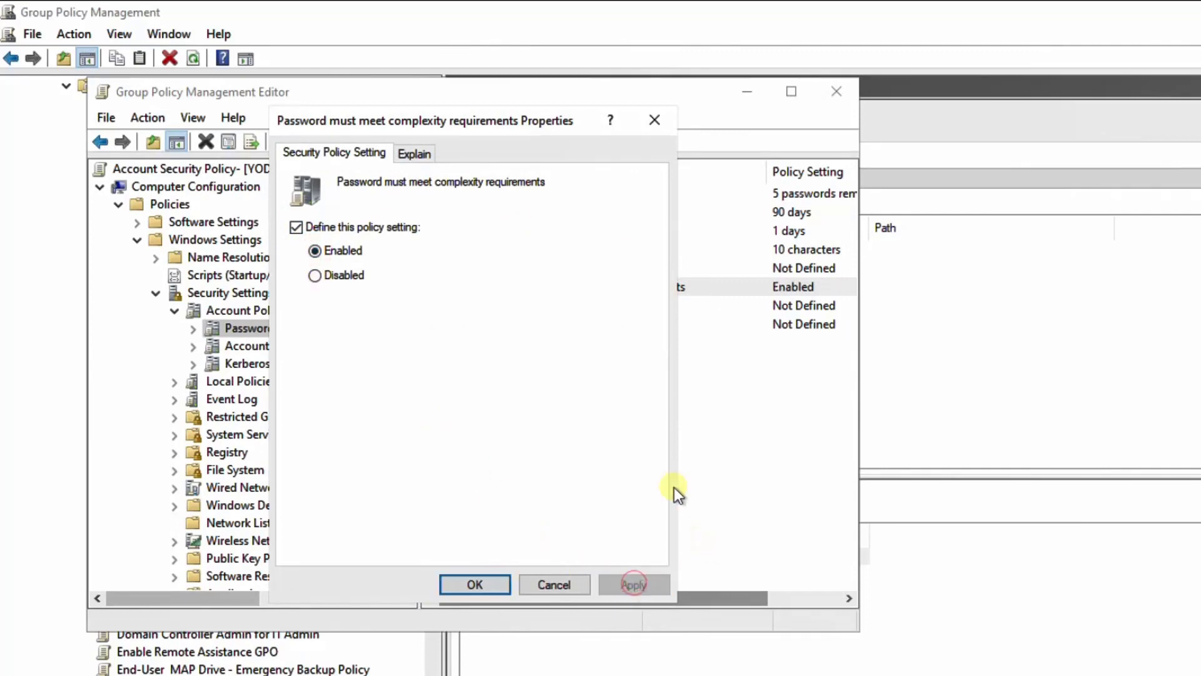
click(483, 584)
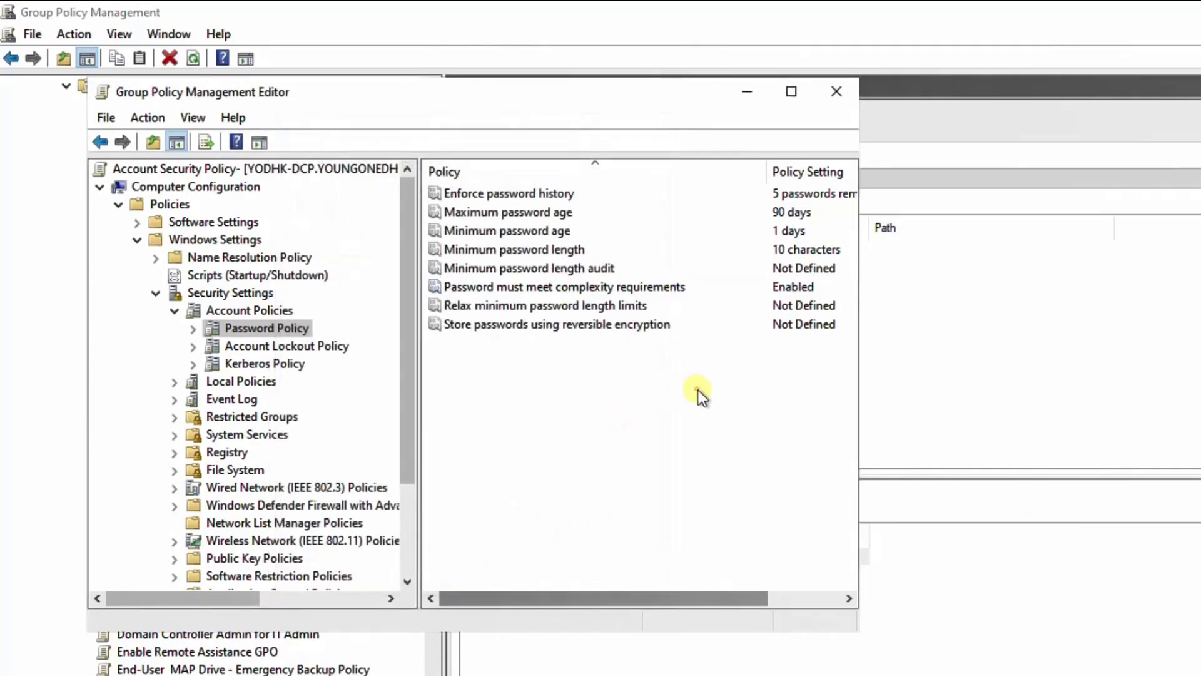
Review the configured Password Policy settings, sorting them by setting and by policy name, with the editor window widened to show full values.
click(794, 170)
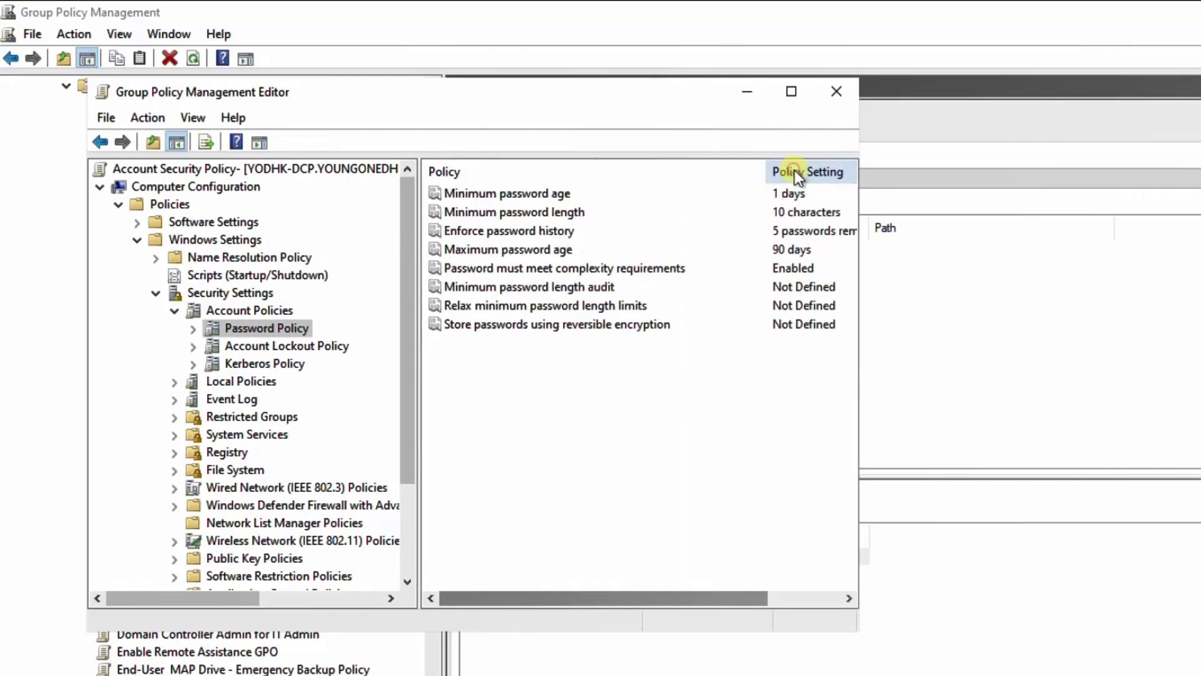
click(780, 193)
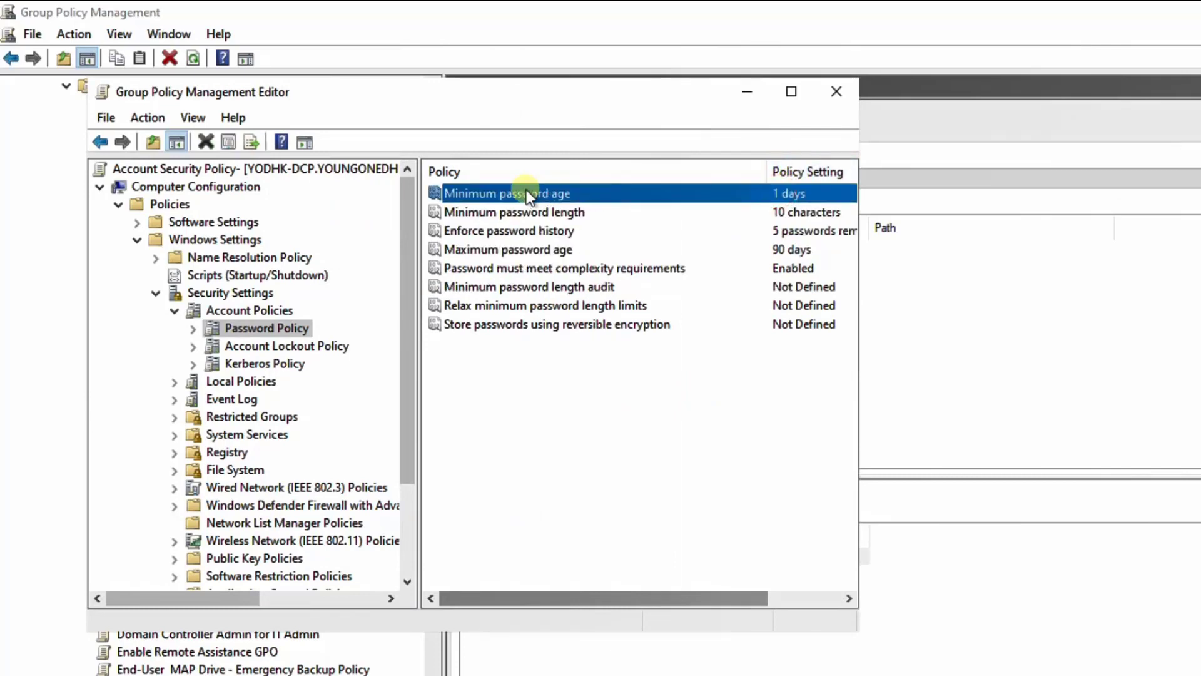
click(784, 213)
click(786, 230)
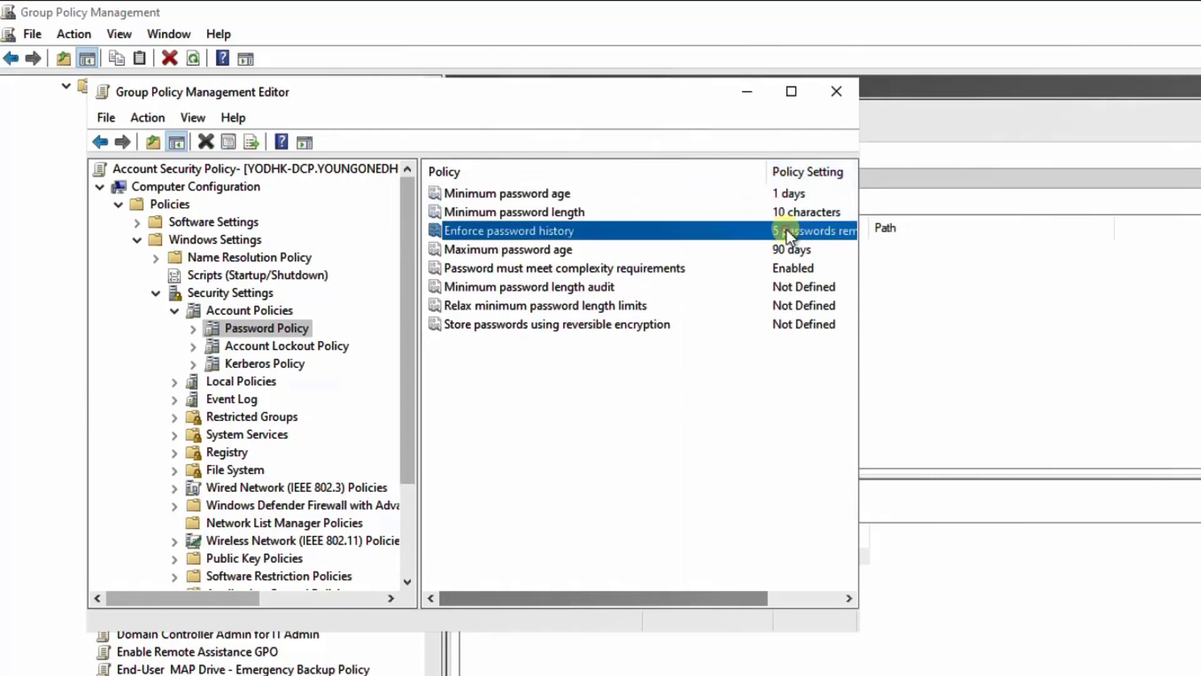
click(790, 248)
click(456, 170)
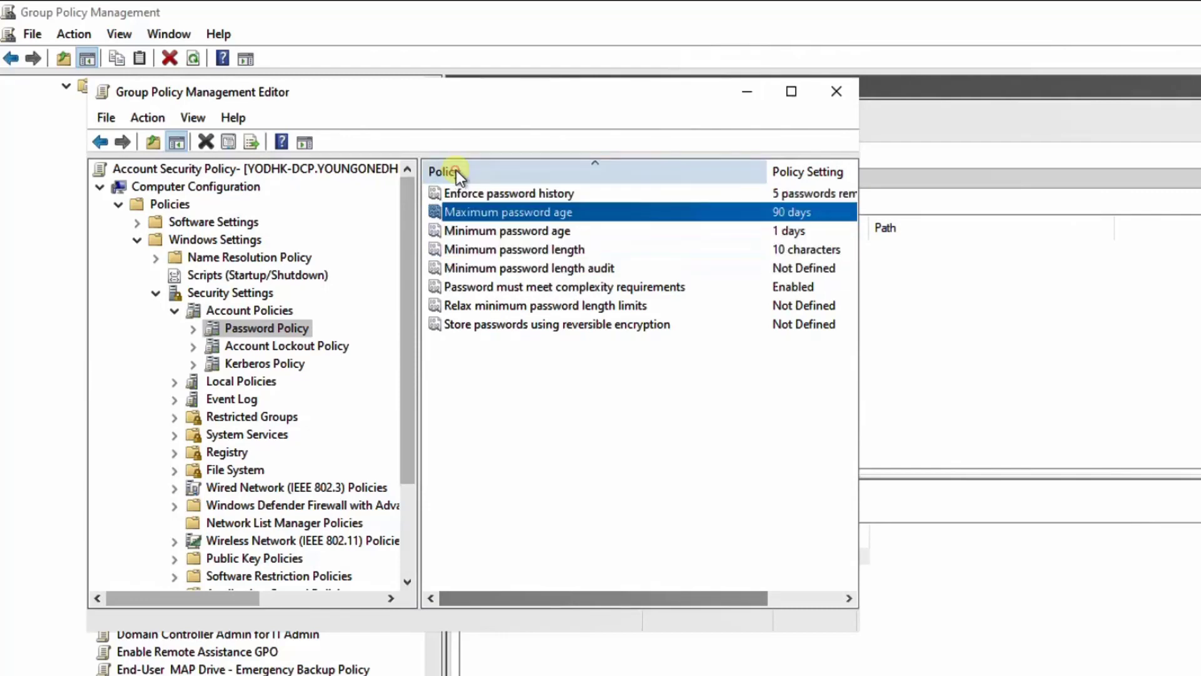
click(605, 194)
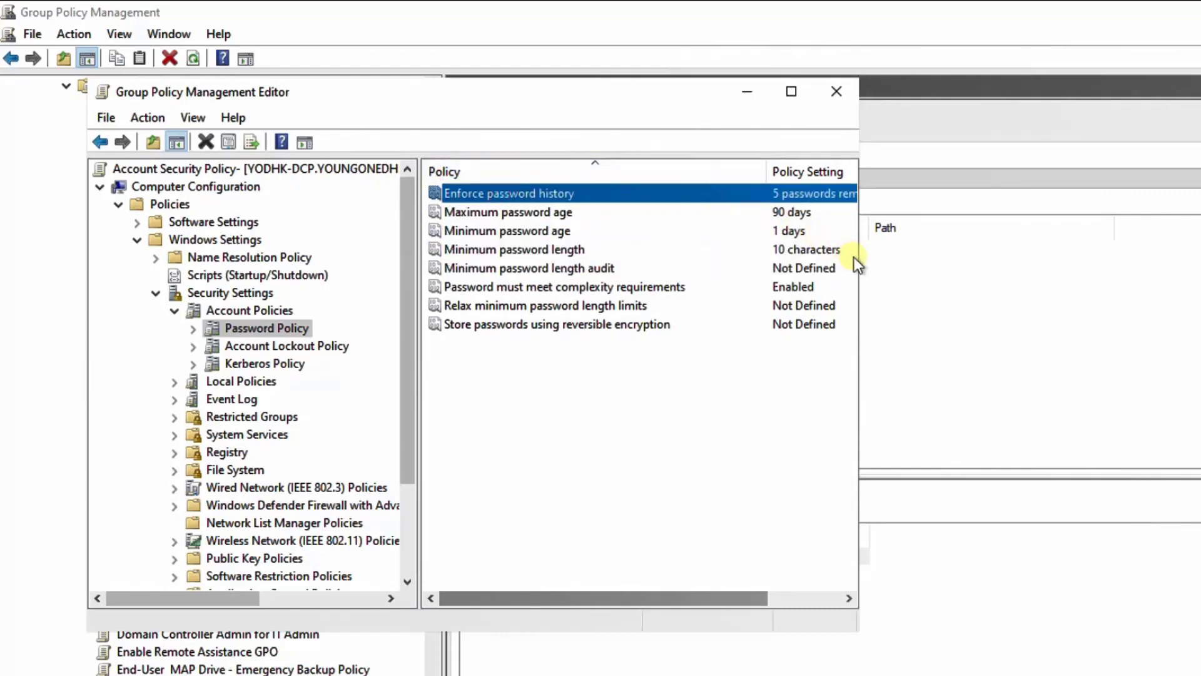
drag(860, 259, 968, 260)
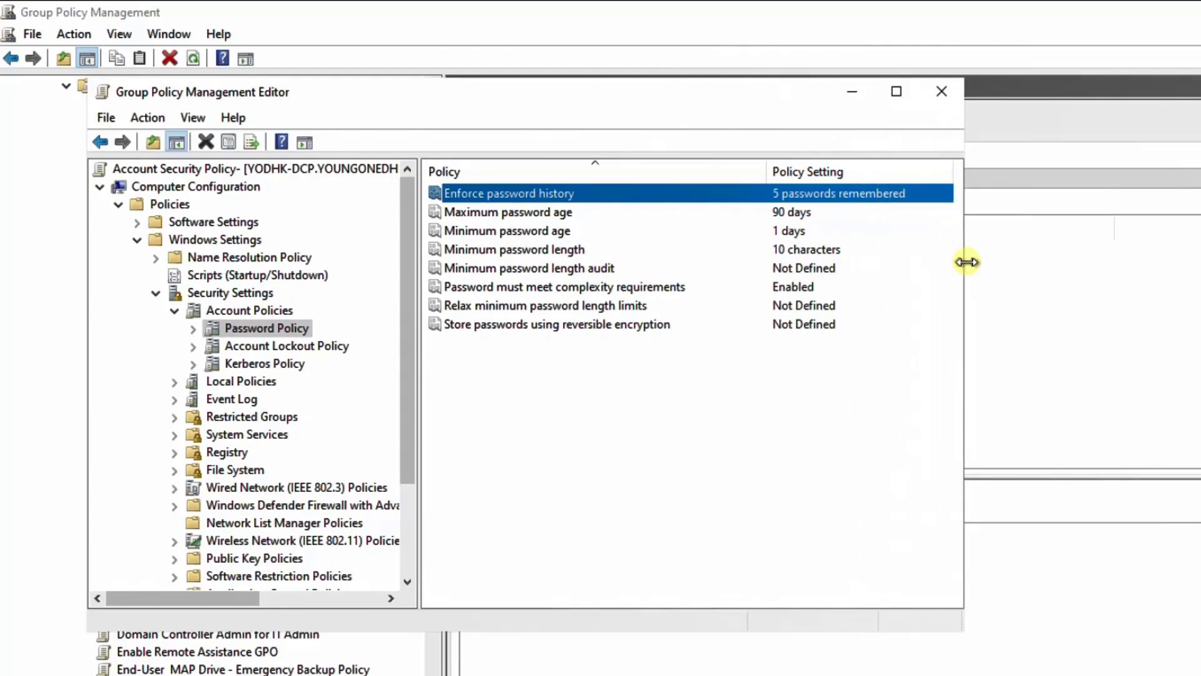
click(552, 211)
click(548, 231)
click(551, 248)
click(552, 265)
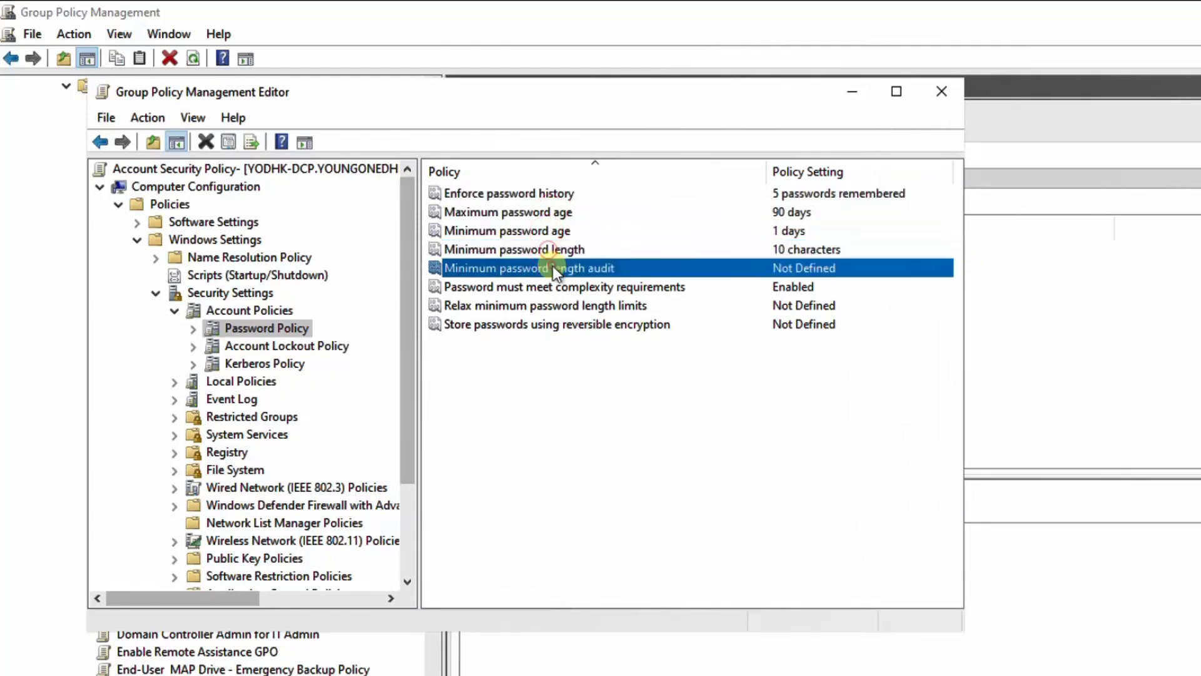
click(932, 95)
In Account Lockout Policy, define Account lockout duration as 15 minutes and accept the suggested 5 invalid logon attempts and 15-minute counter reset.
click(243, 347)
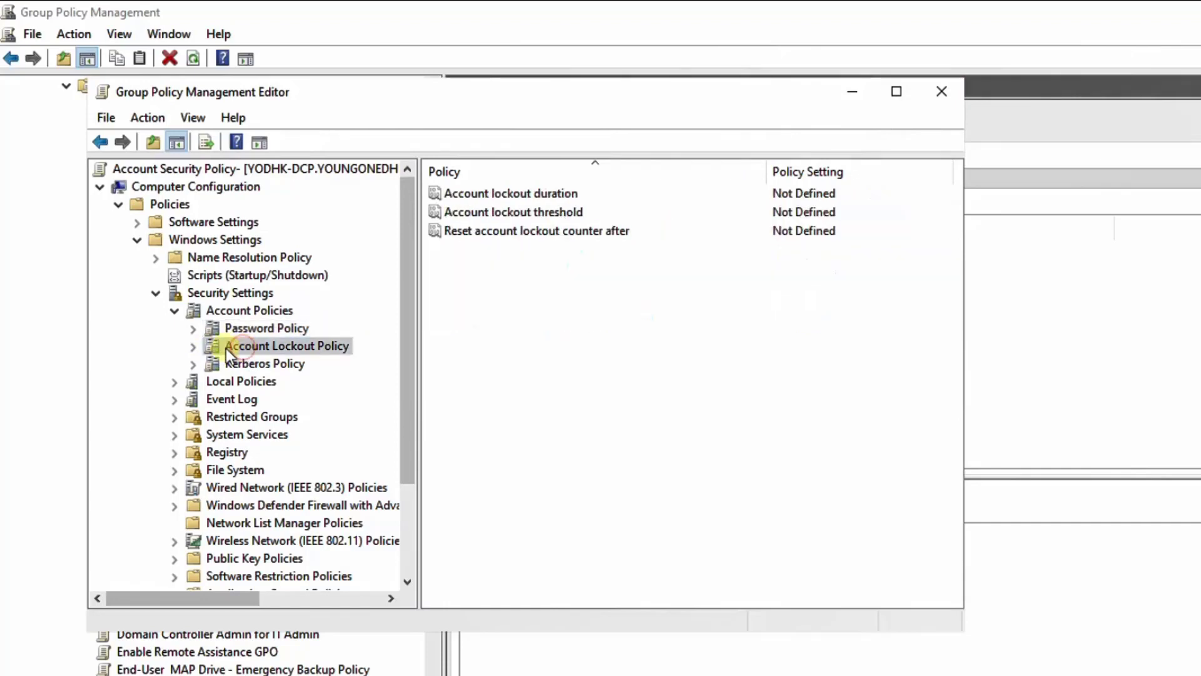
click(193, 346)
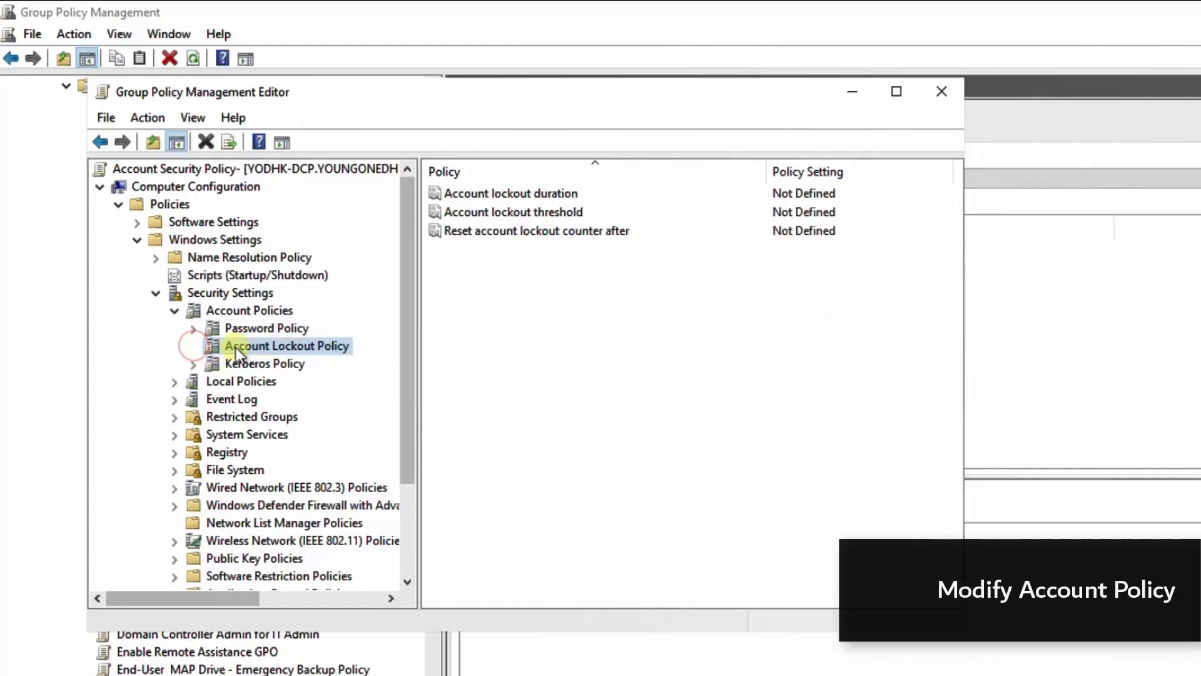
click(468, 196)
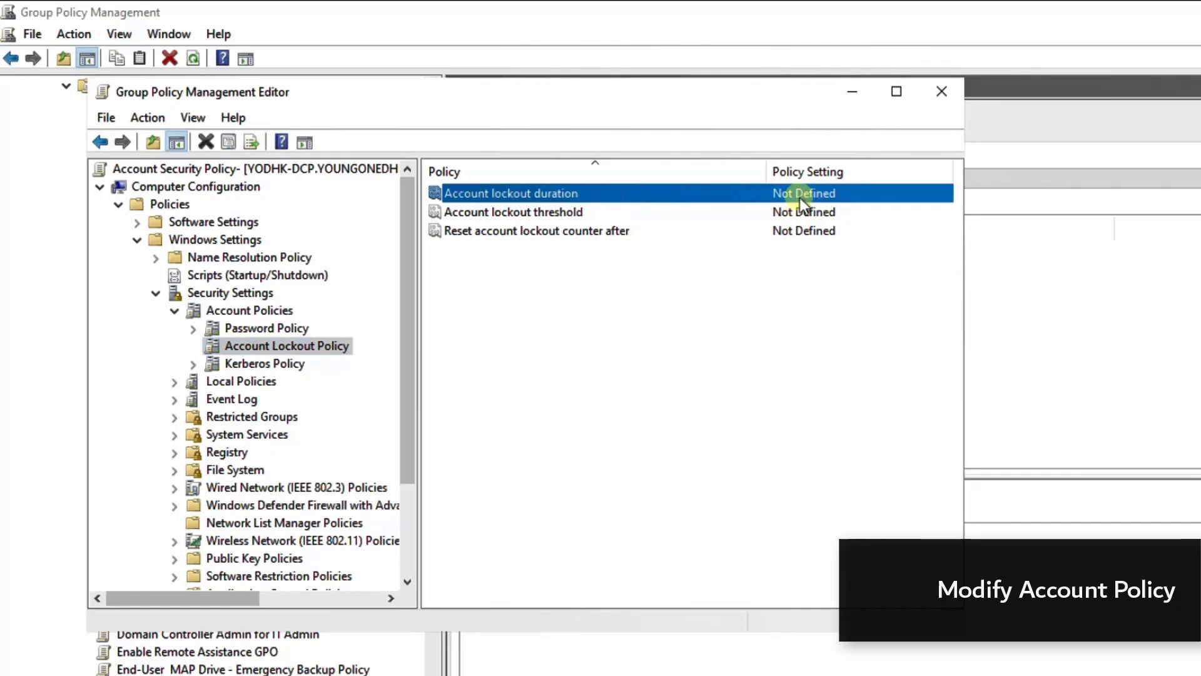
right_click(531, 197)
click(560, 204)
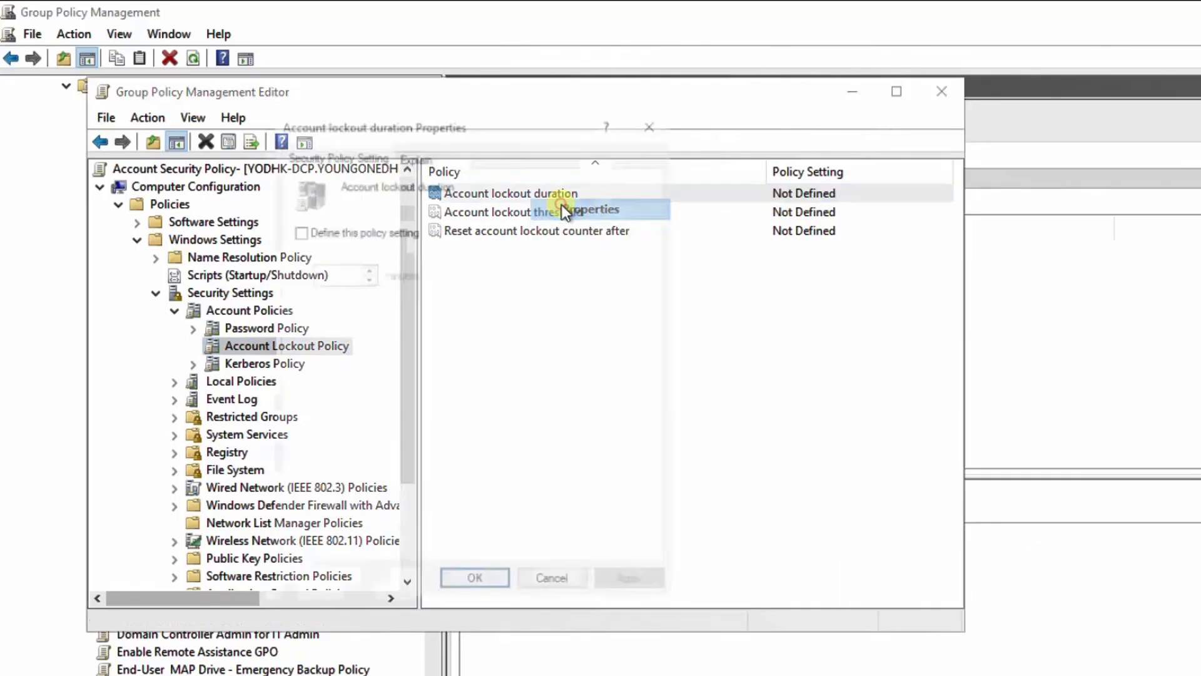
click(296, 229)
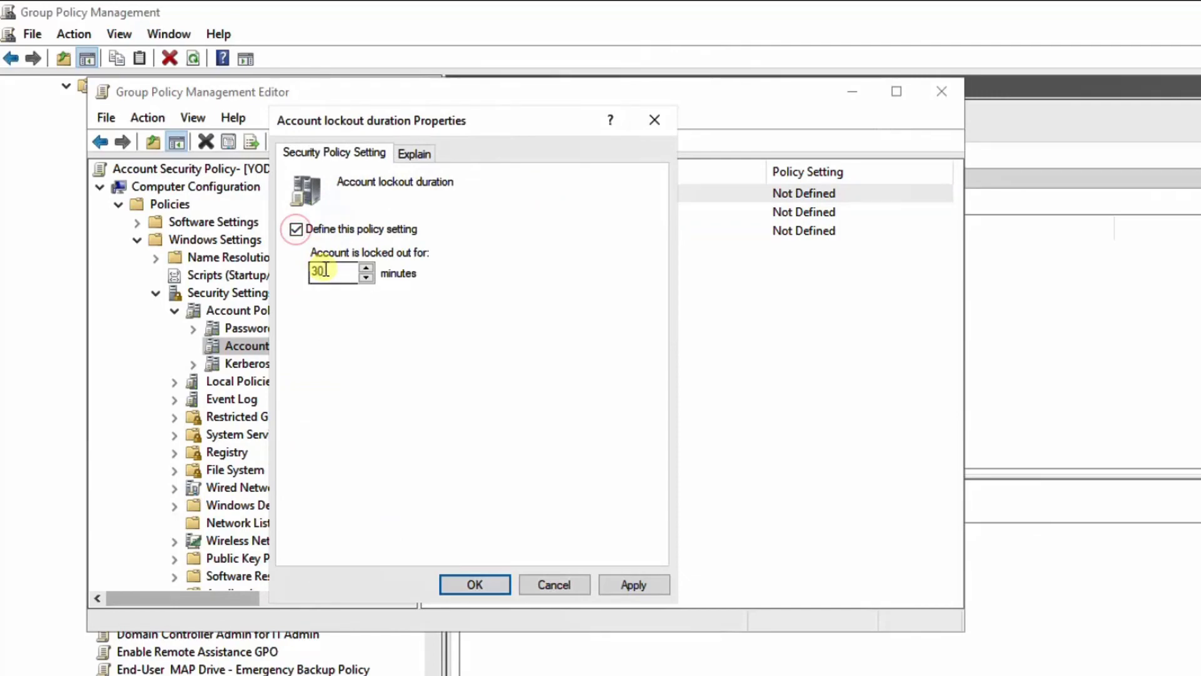
drag(321, 270, 302, 270)
text(15)
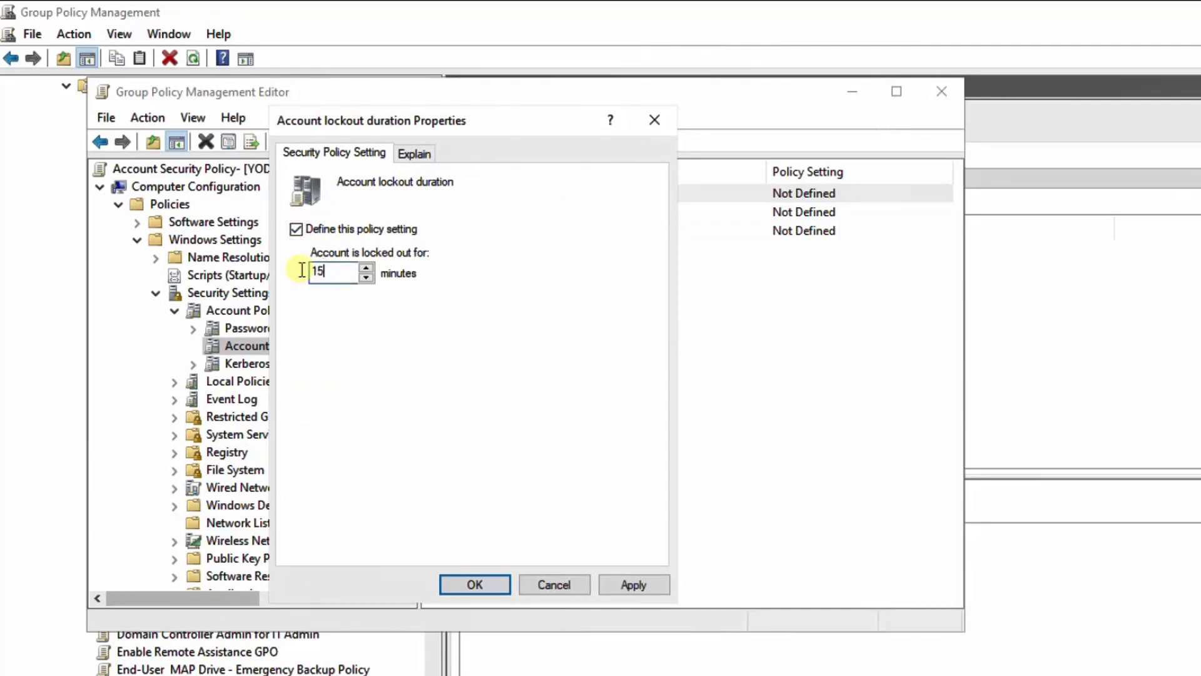
click(635, 582)
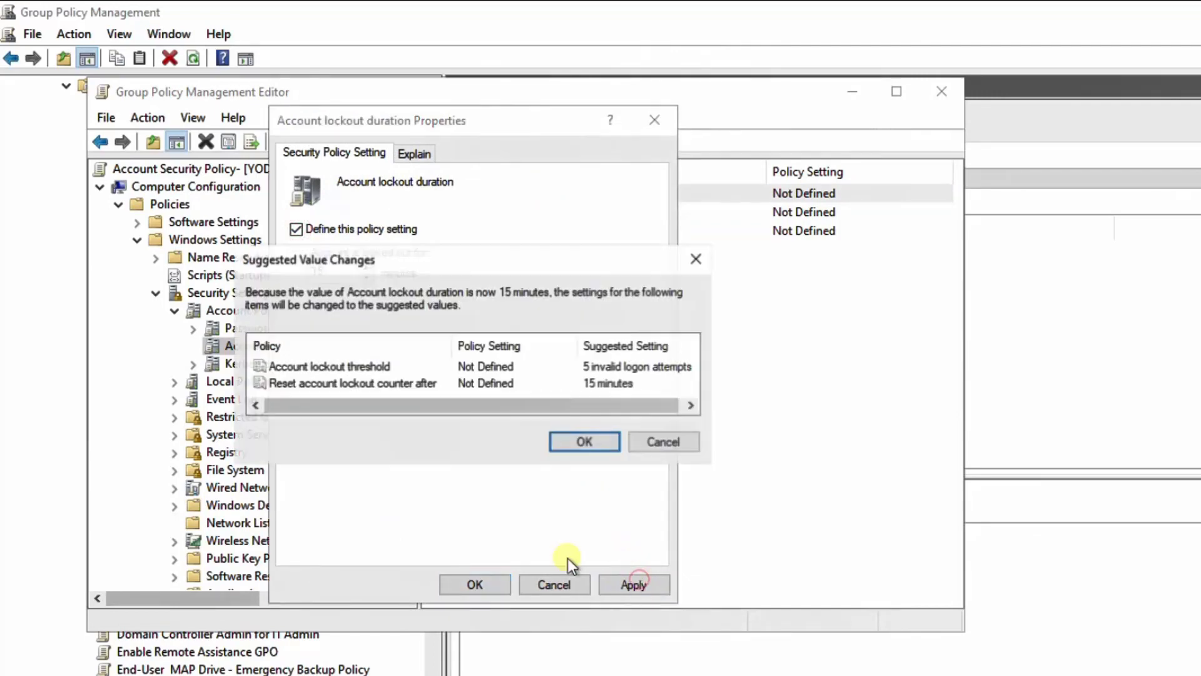
click(587, 440)
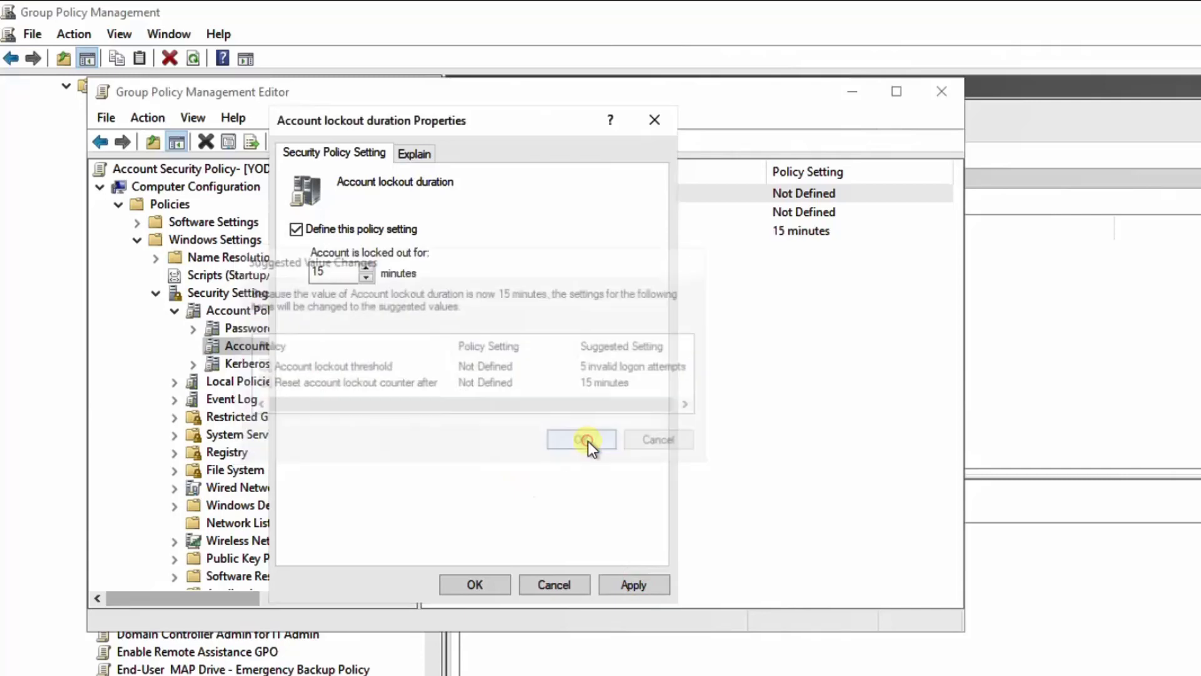
click(476, 582)
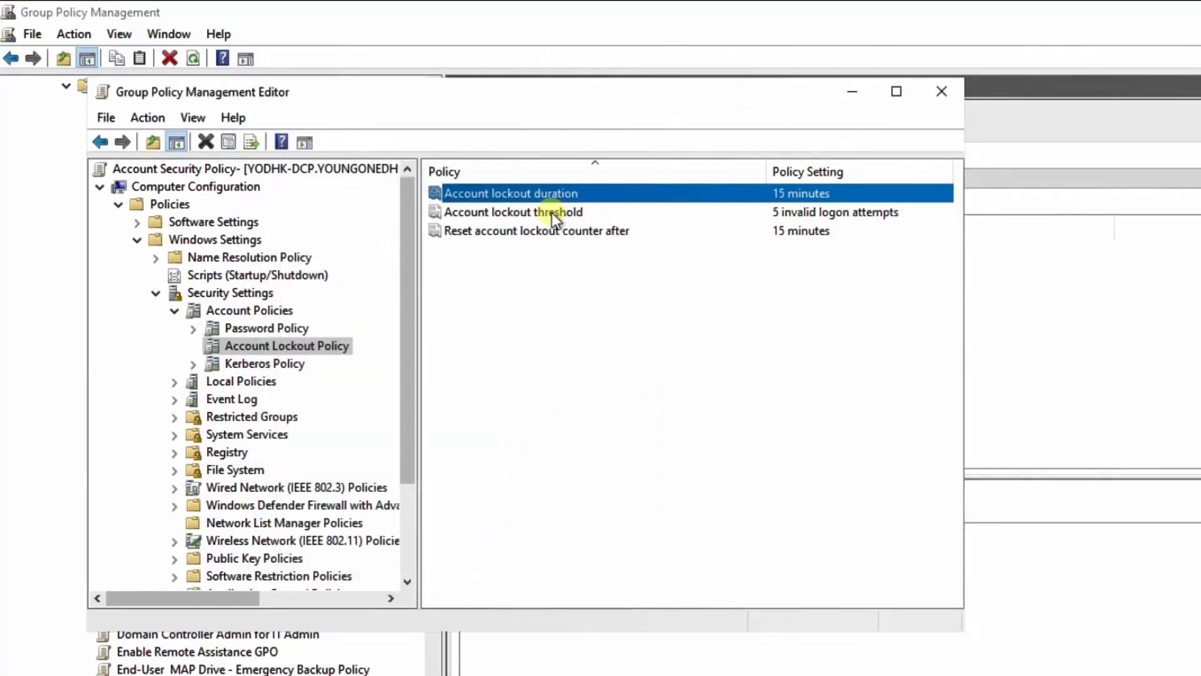
Set the Account lockout threshold policy to 10 invalid logon attempts and apply it.
click(552, 213)
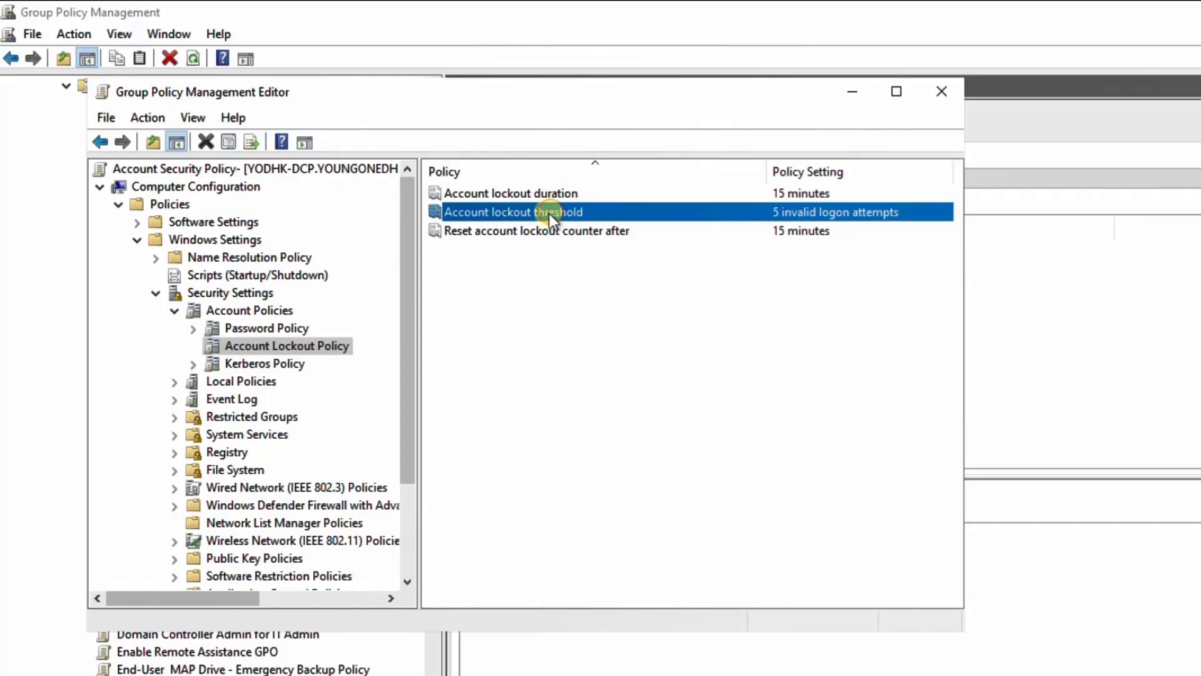
right_click(549, 213)
click(603, 222)
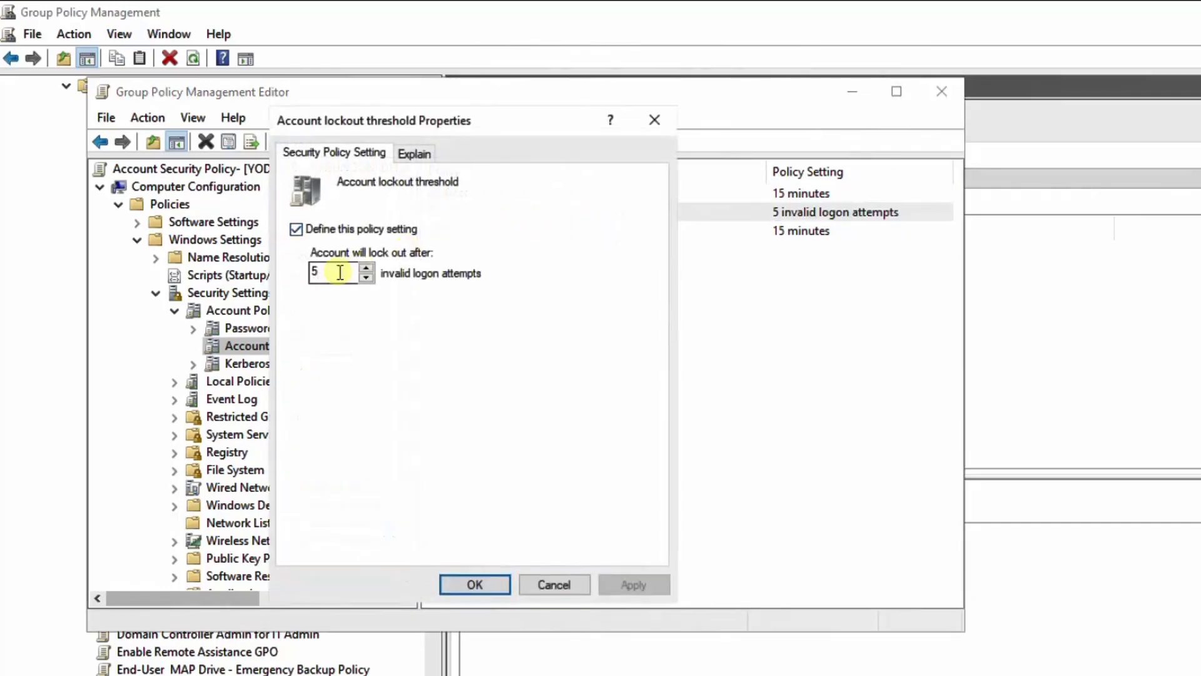
drag(331, 269, 297, 269)
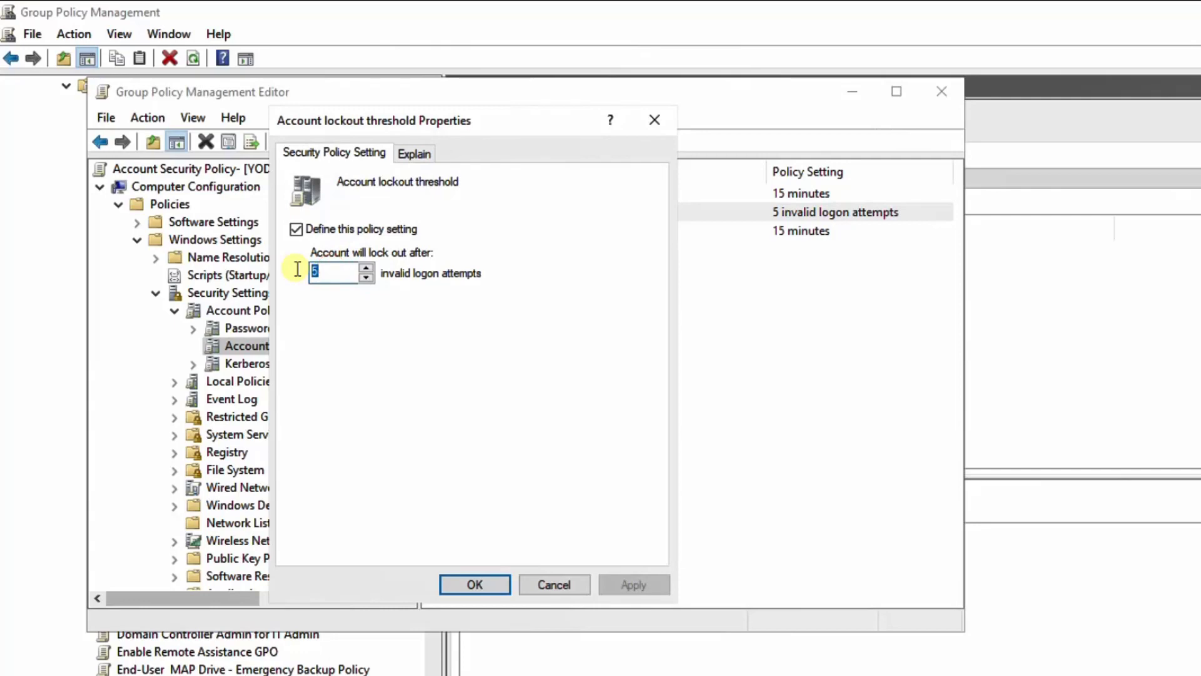
text(10)
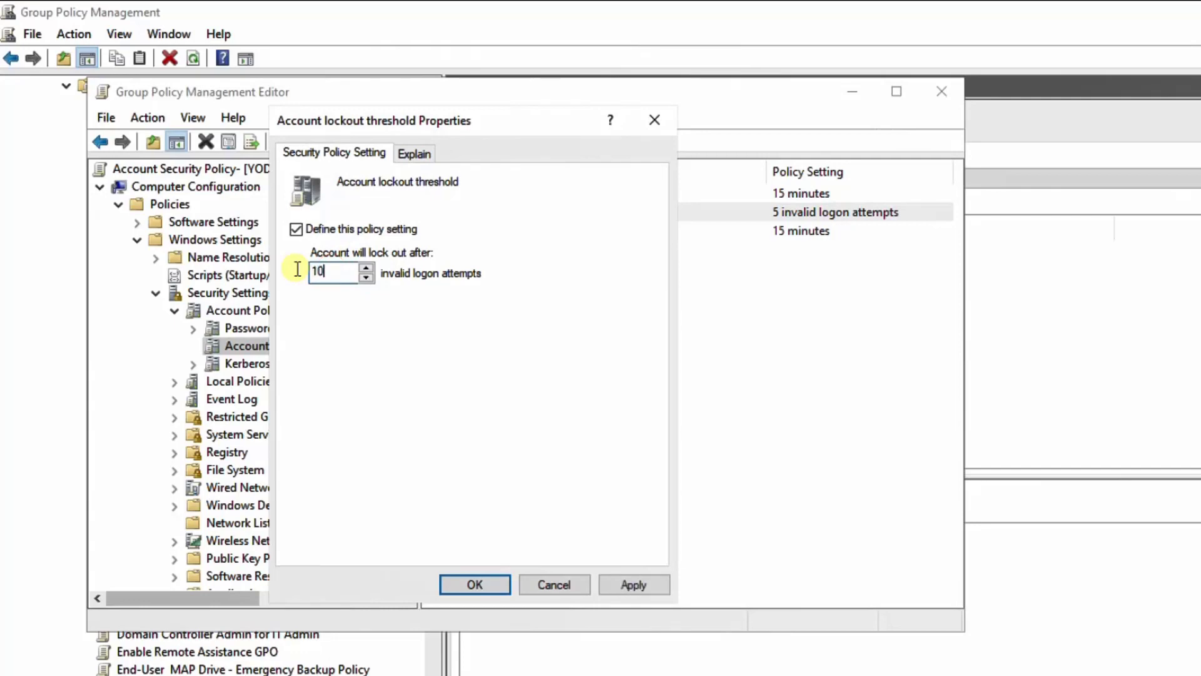
click(632, 579)
click(478, 576)
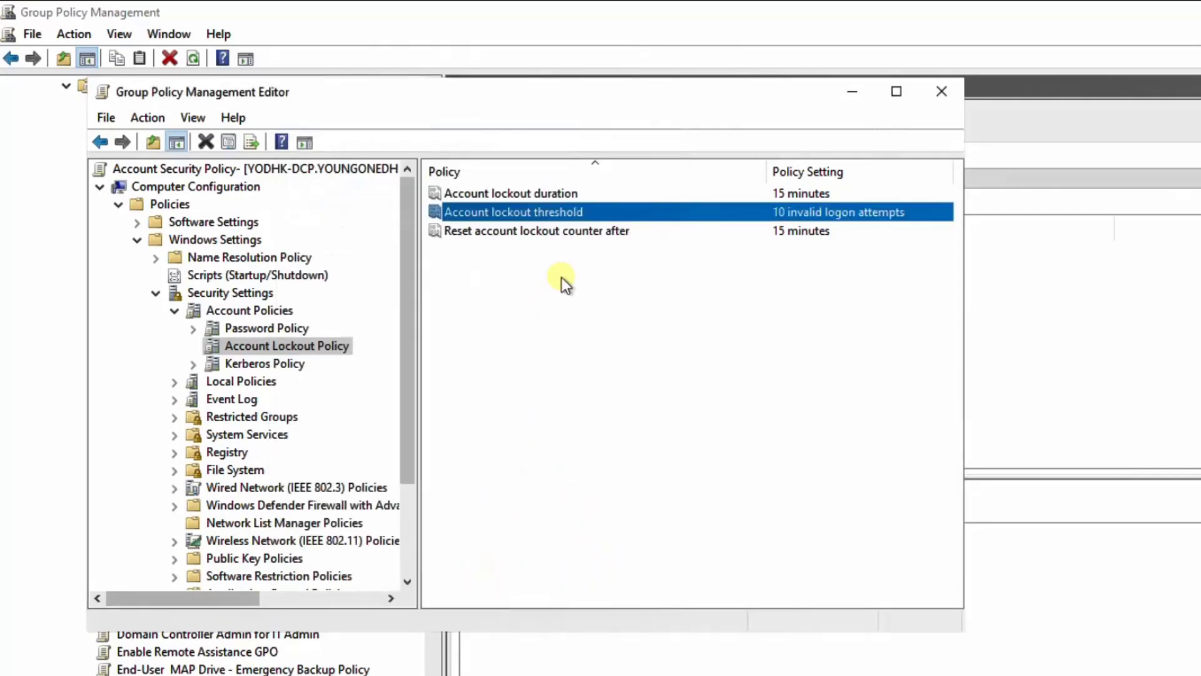
Check the properties of the Reset account lockout counter after policy and keep its defined value.
click(492, 232)
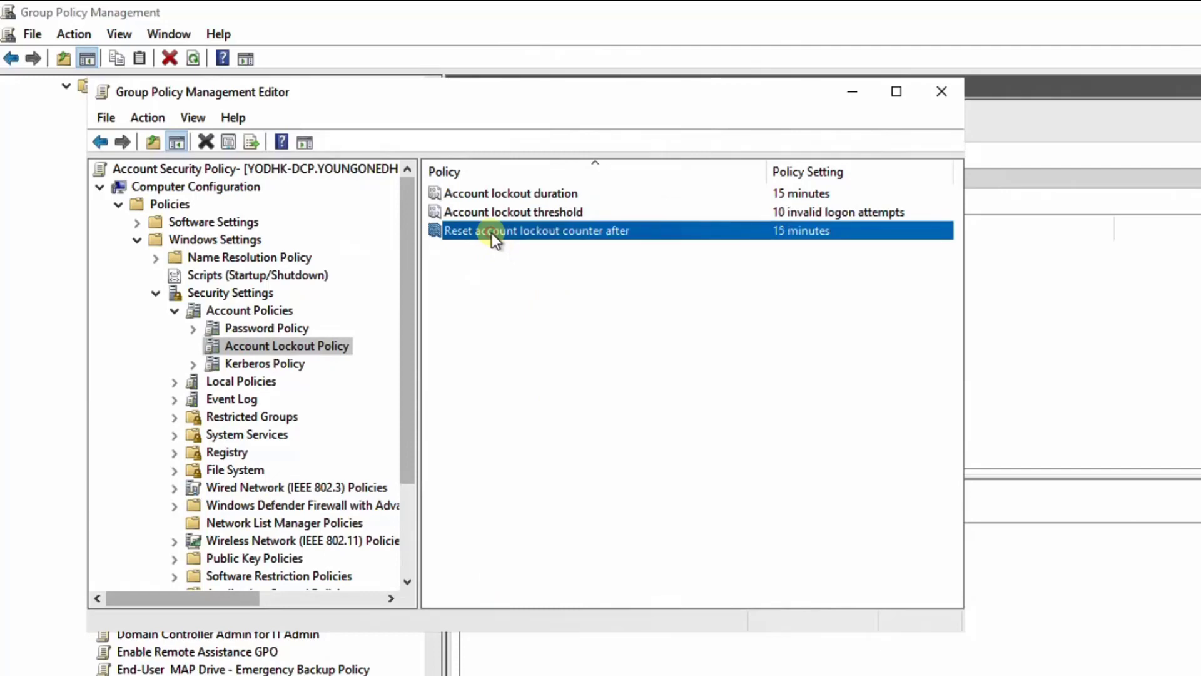
right_click(492, 233)
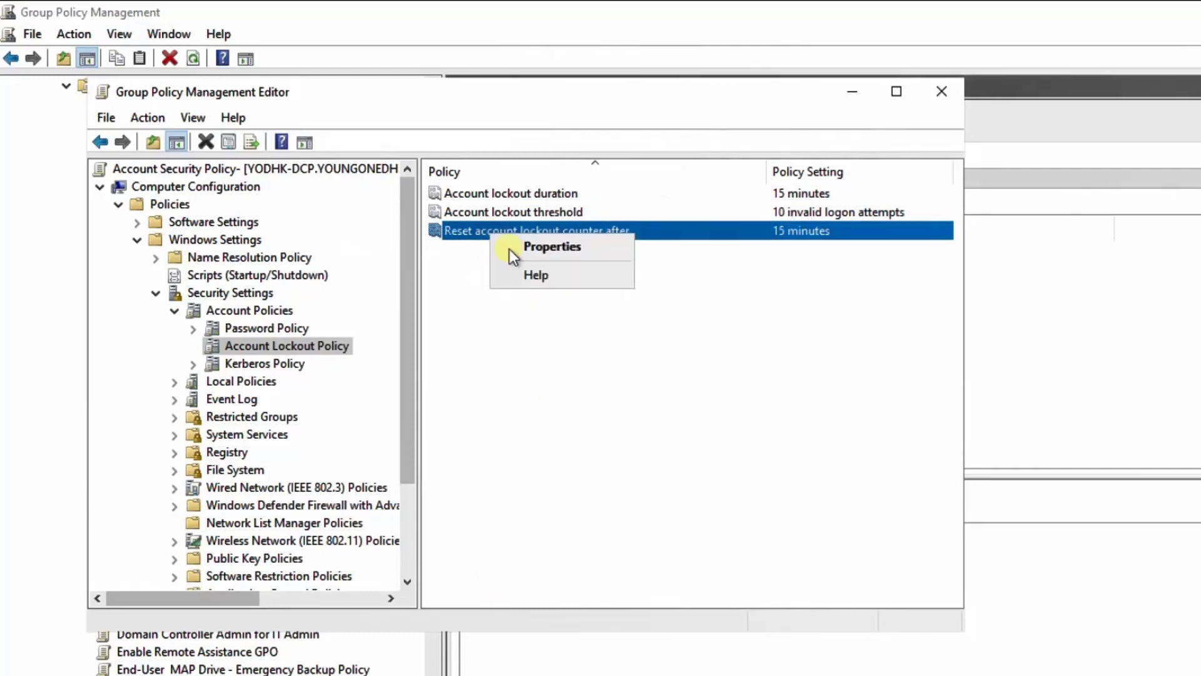
click(523, 242)
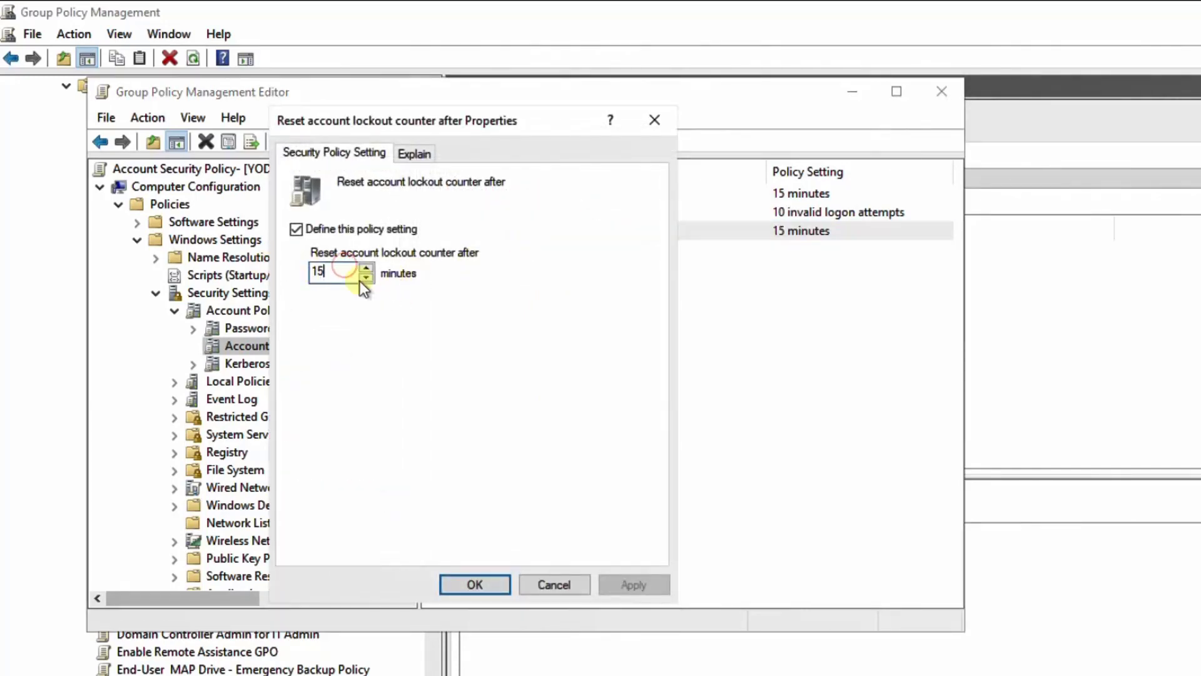
click(474, 585)
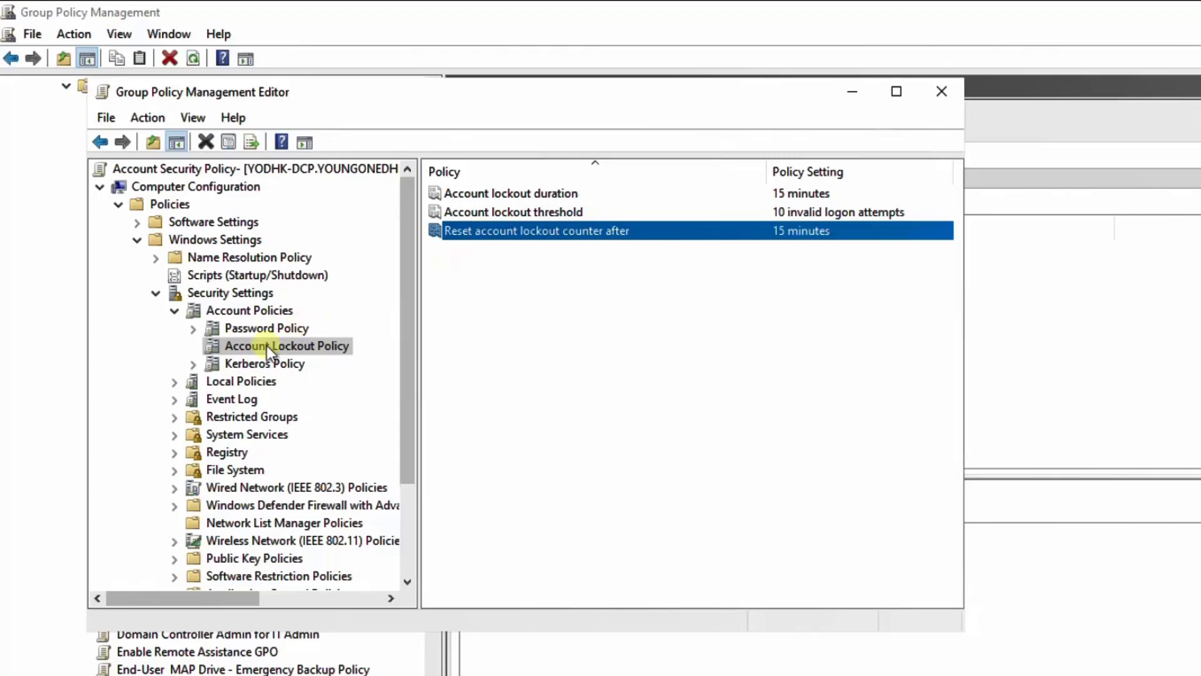
In Kerberos Policy, define Enforce user logon restrictions as Enabled and apply it.
click(238, 362)
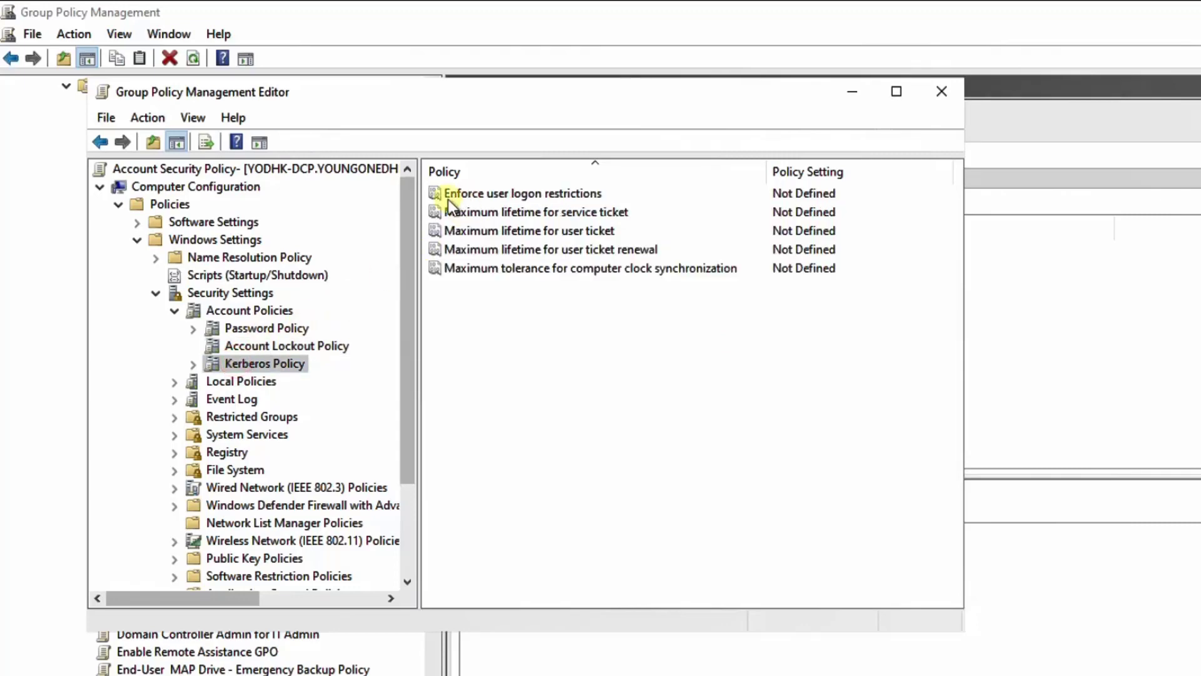
click(495, 192)
right_click(494, 193)
click(534, 205)
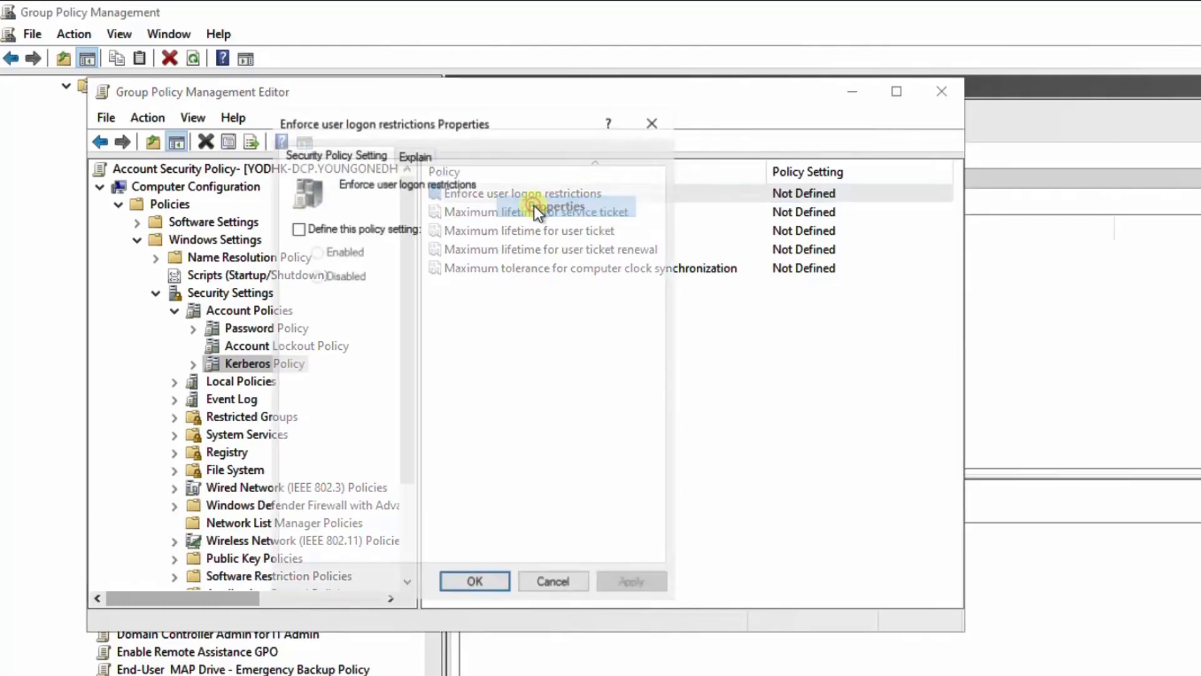
click(297, 227)
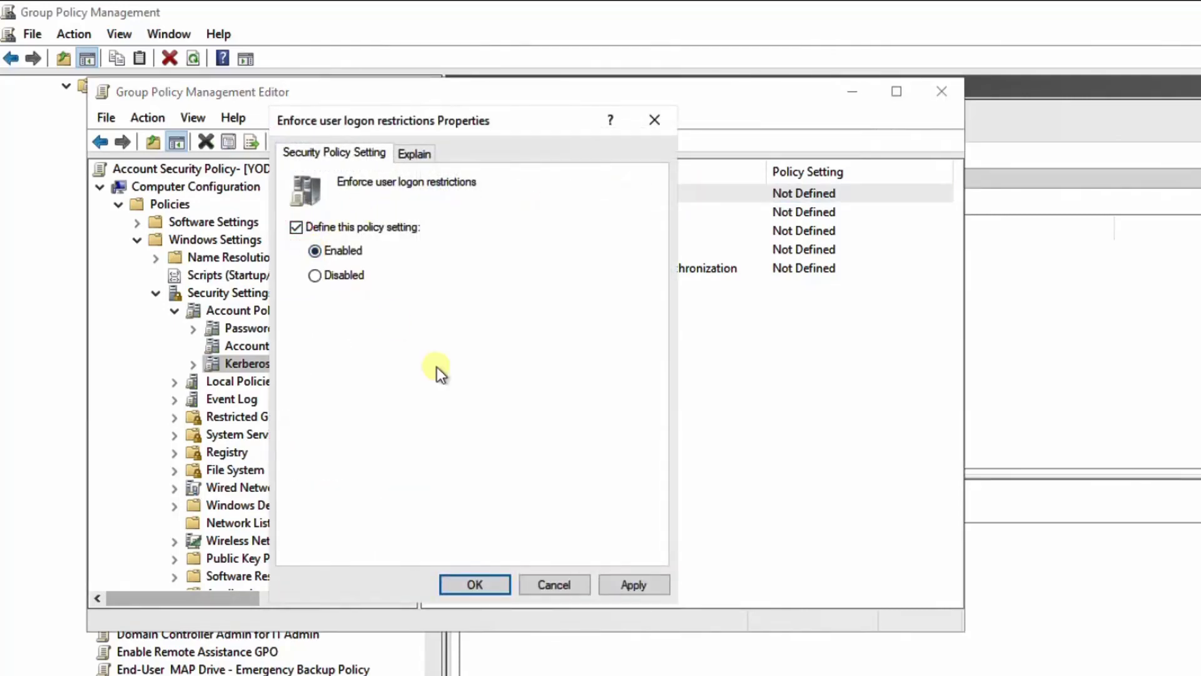
click(619, 584)
click(488, 583)
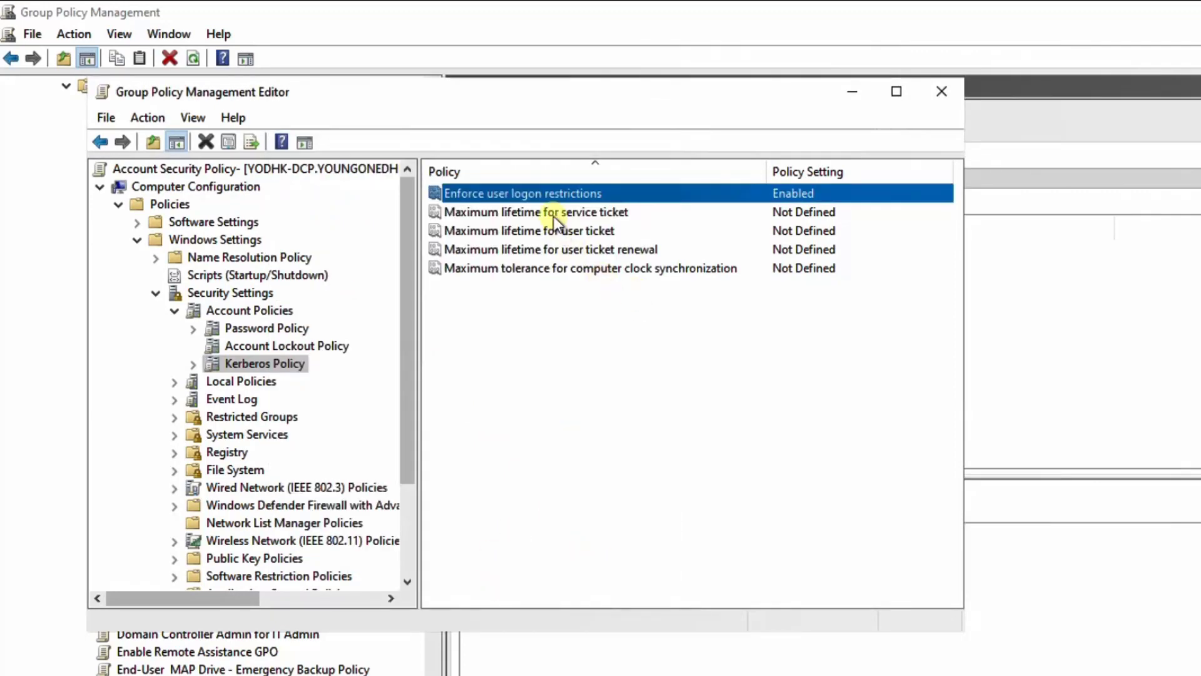
Define Maximum lifetime for service ticket as 600 minutes, accepting the related user ticket lifetime of 10 hours and renewal lifetime of 10 days.
click(554, 213)
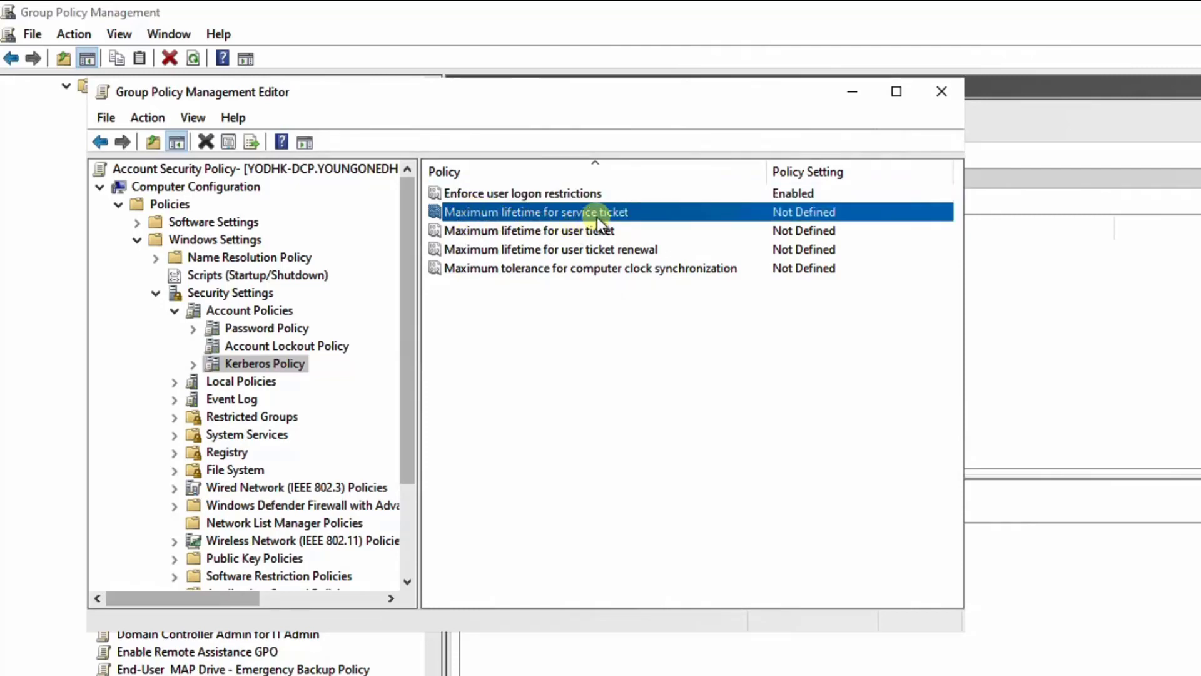
right_click(669, 209)
click(698, 218)
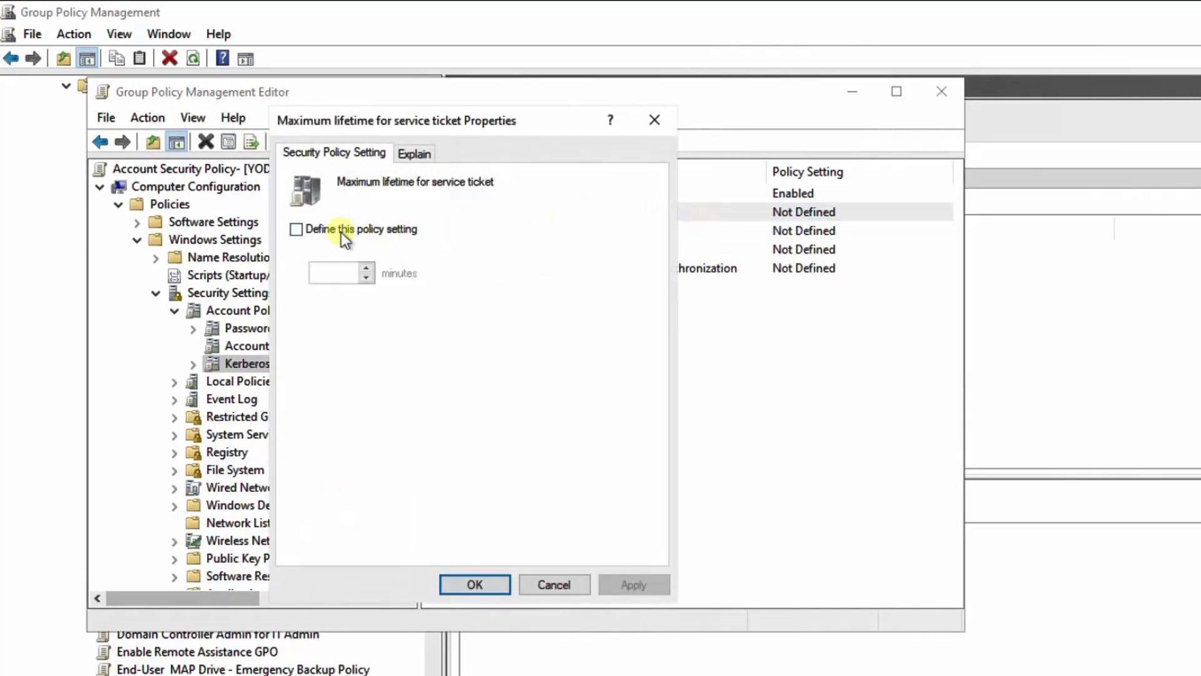
click(296, 229)
double_click(328, 271)
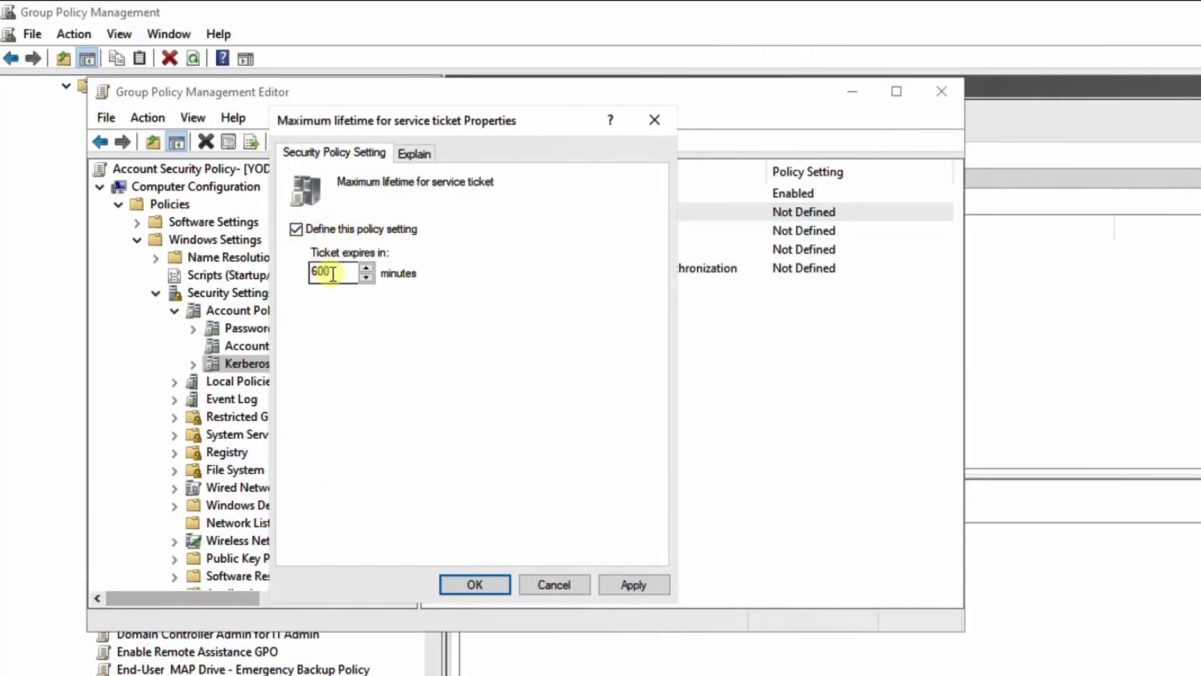
click(634, 584)
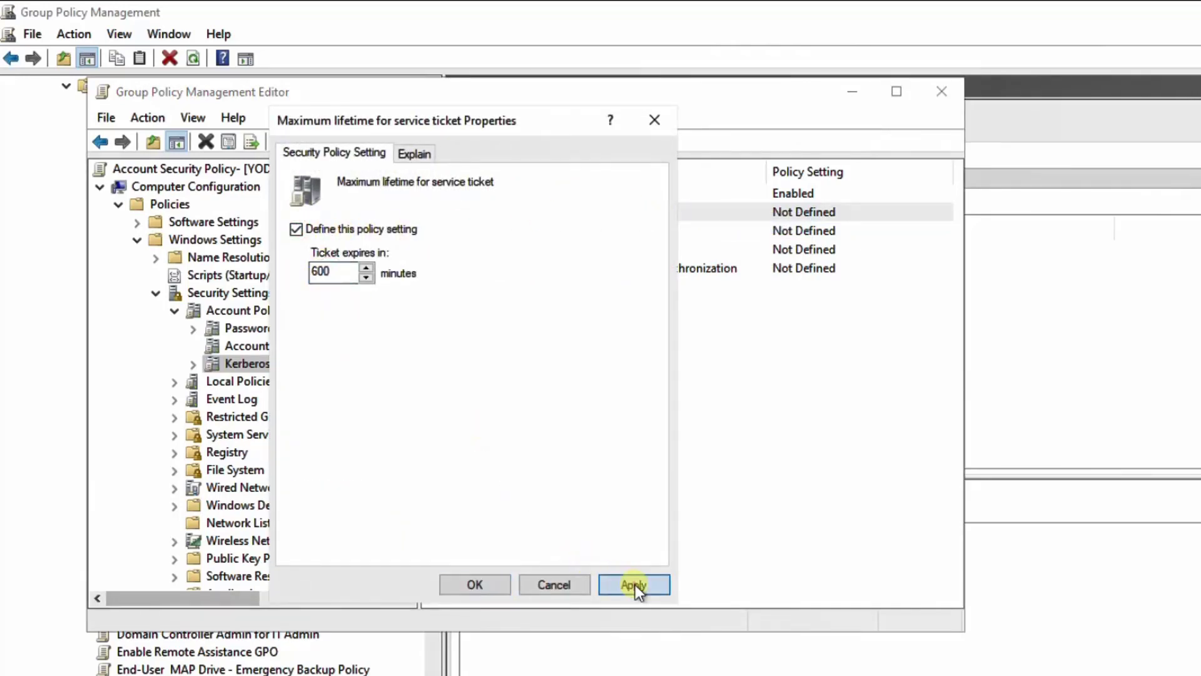
click(586, 441)
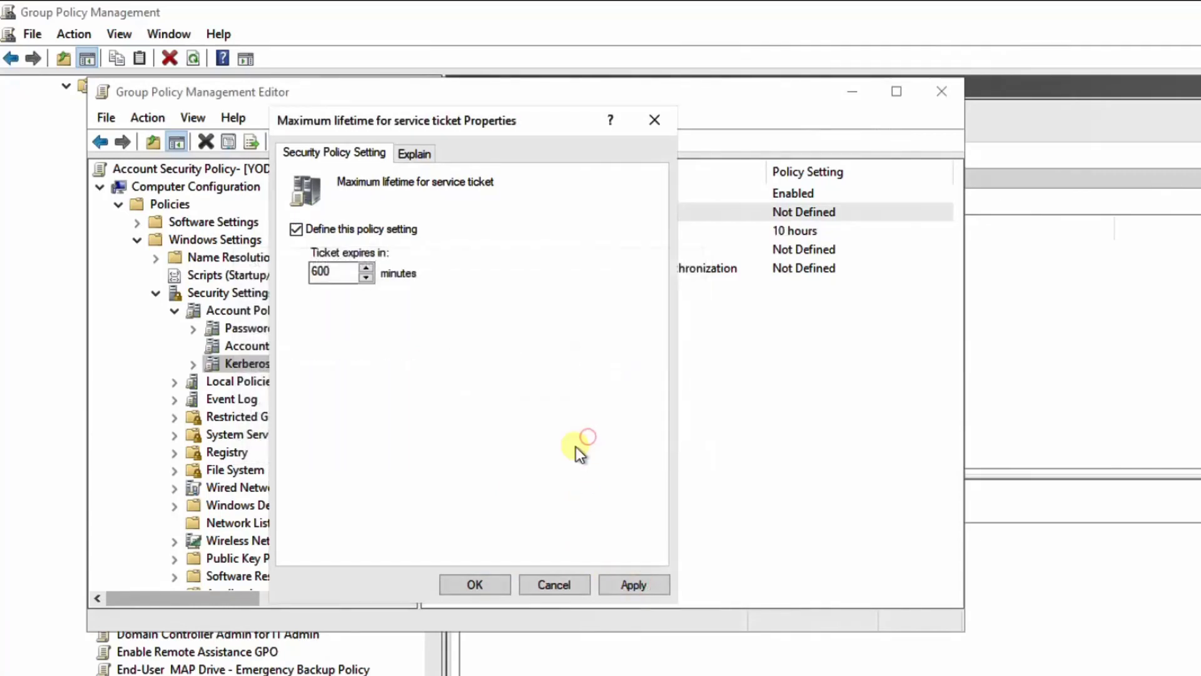
click(478, 582)
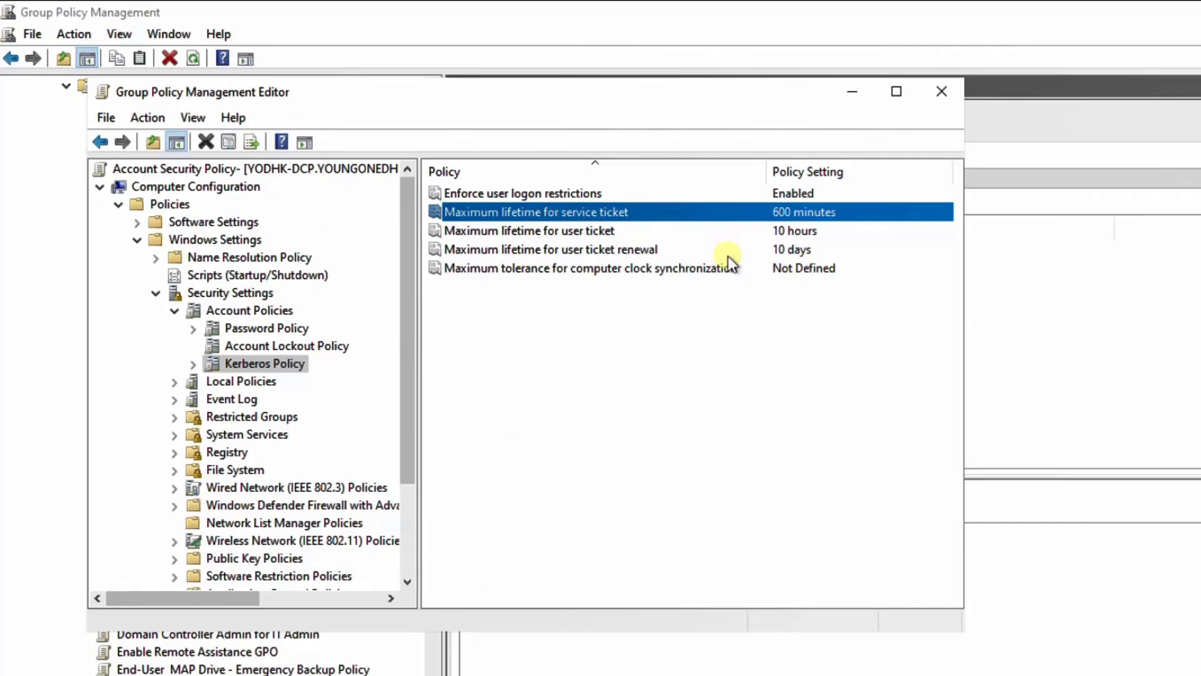
Set the Maximum lifetime for user ticket renewal policy to 7 days and apply it.
click(561, 235)
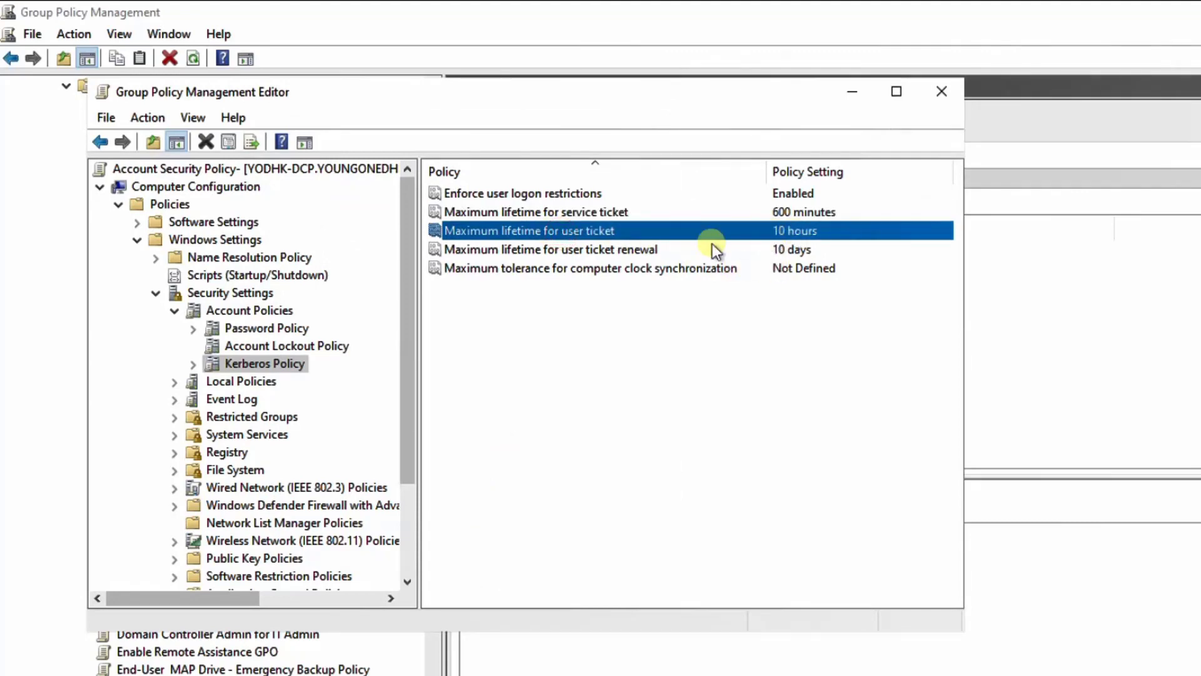
click(591, 248)
right_click(565, 253)
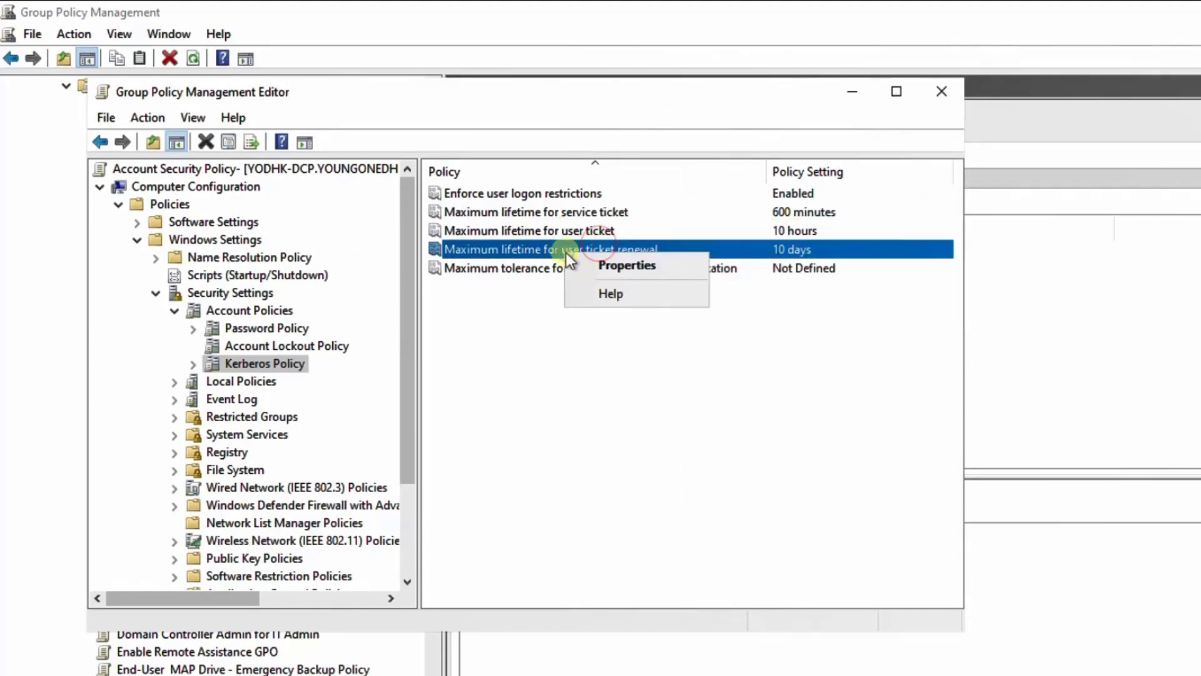
click(600, 263)
double_click(332, 271)
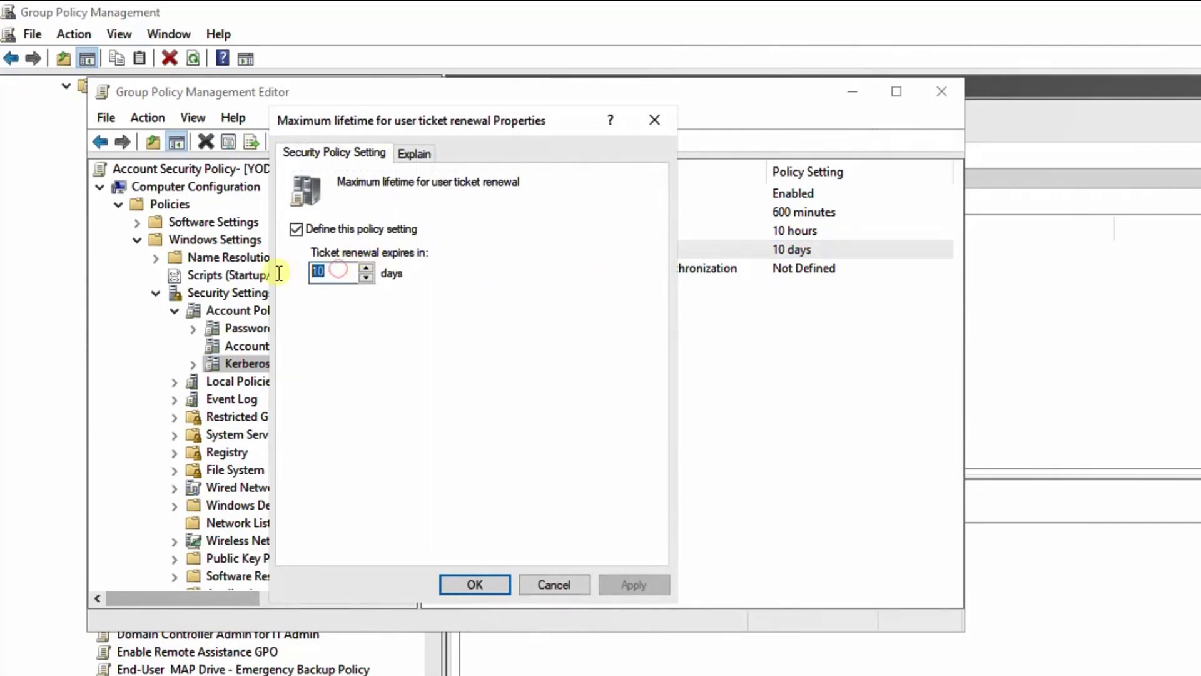
text(7)
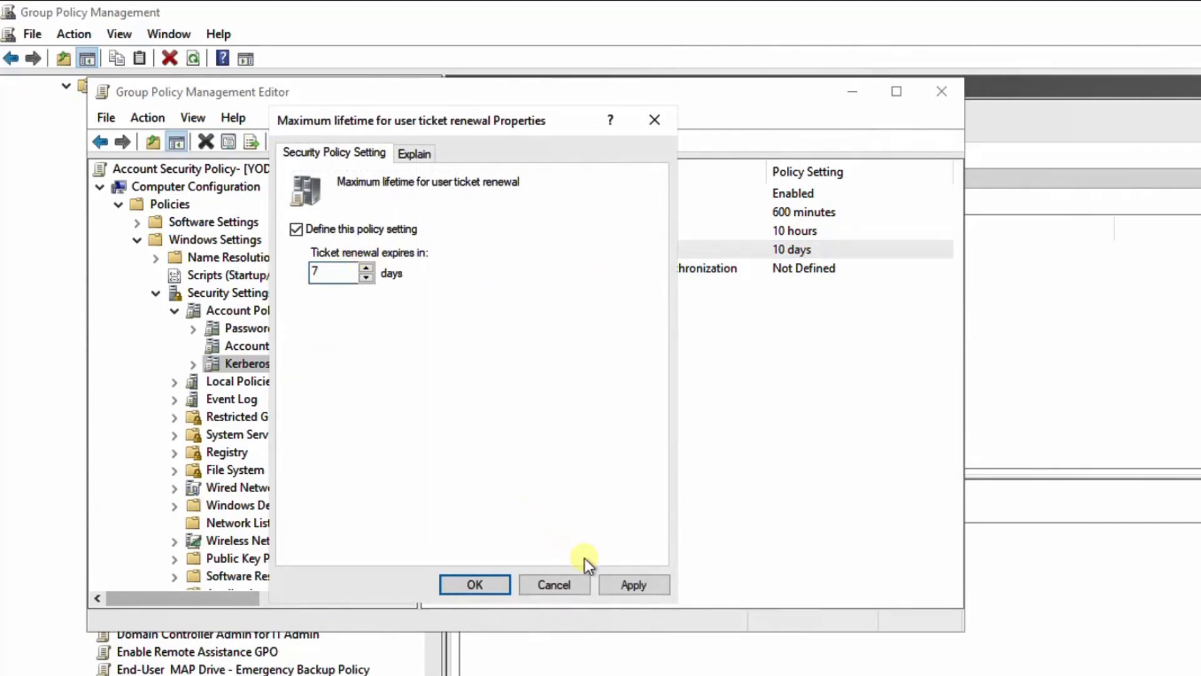
click(635, 583)
click(483, 585)
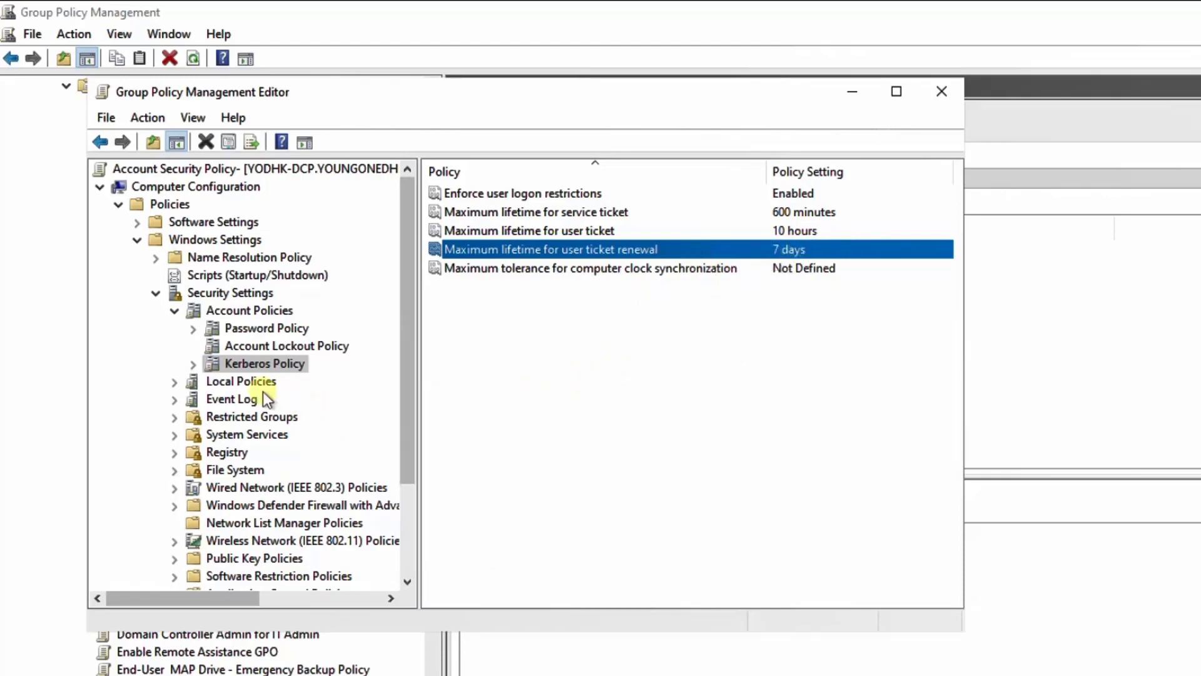
In the Audit Policy under Local Policies, define Audit system events to audit both Success and Failure attempts.
click(174, 381)
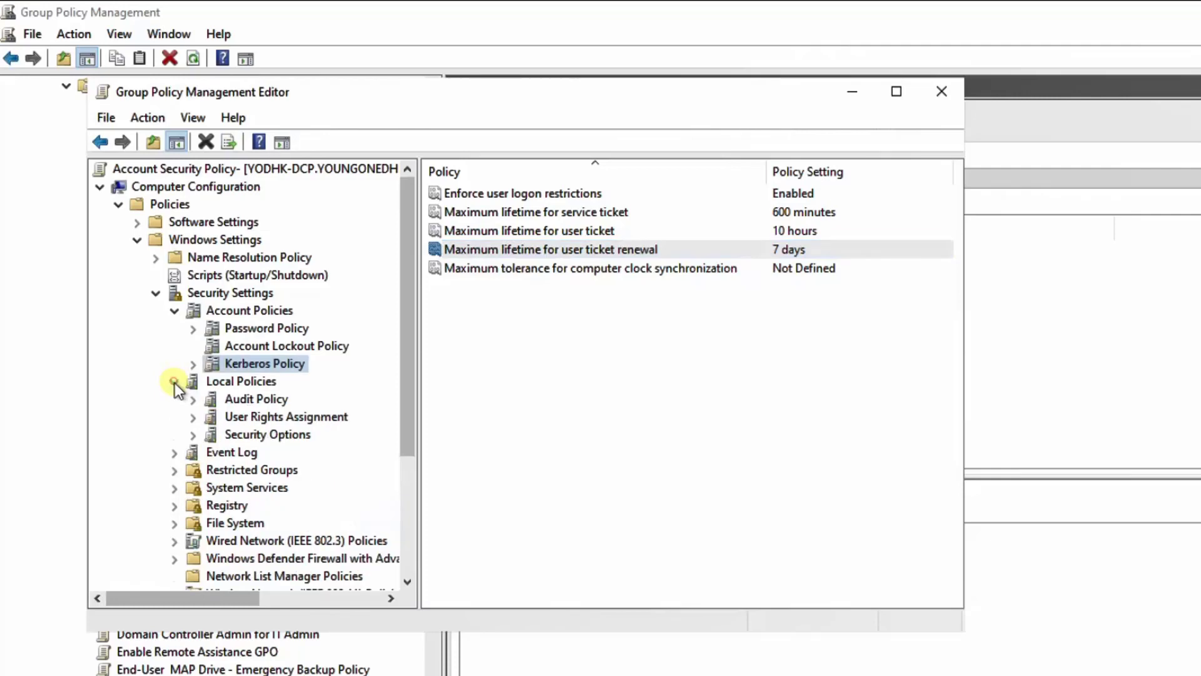
click(237, 399)
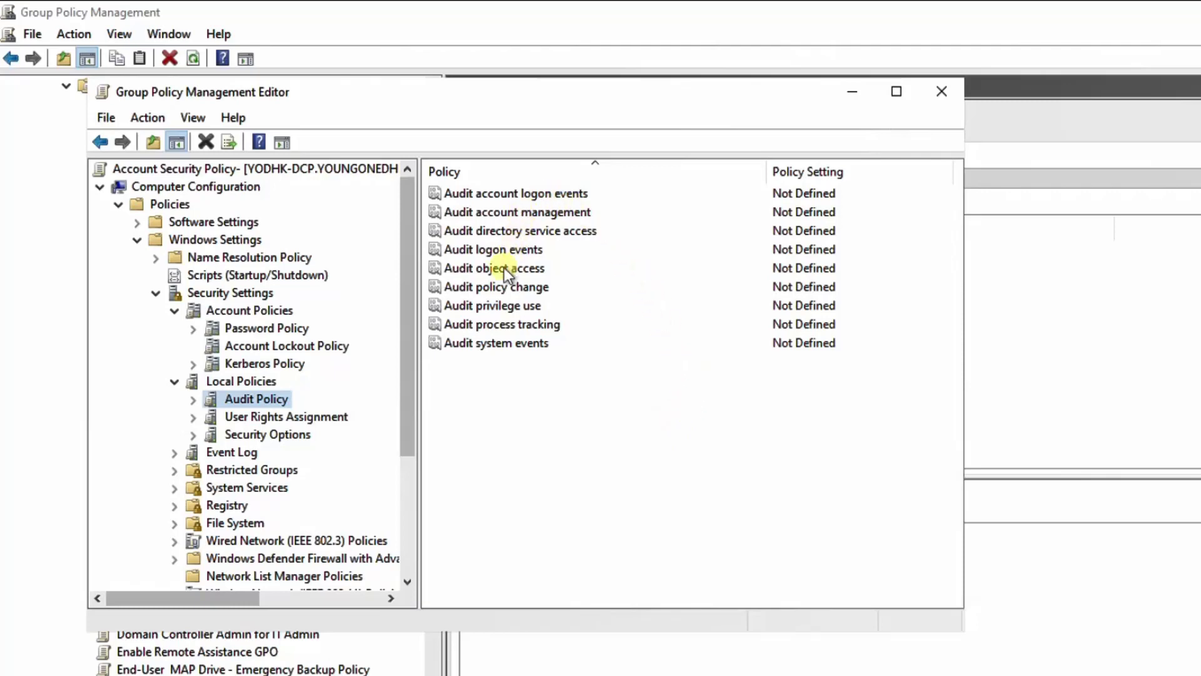
click(513, 345)
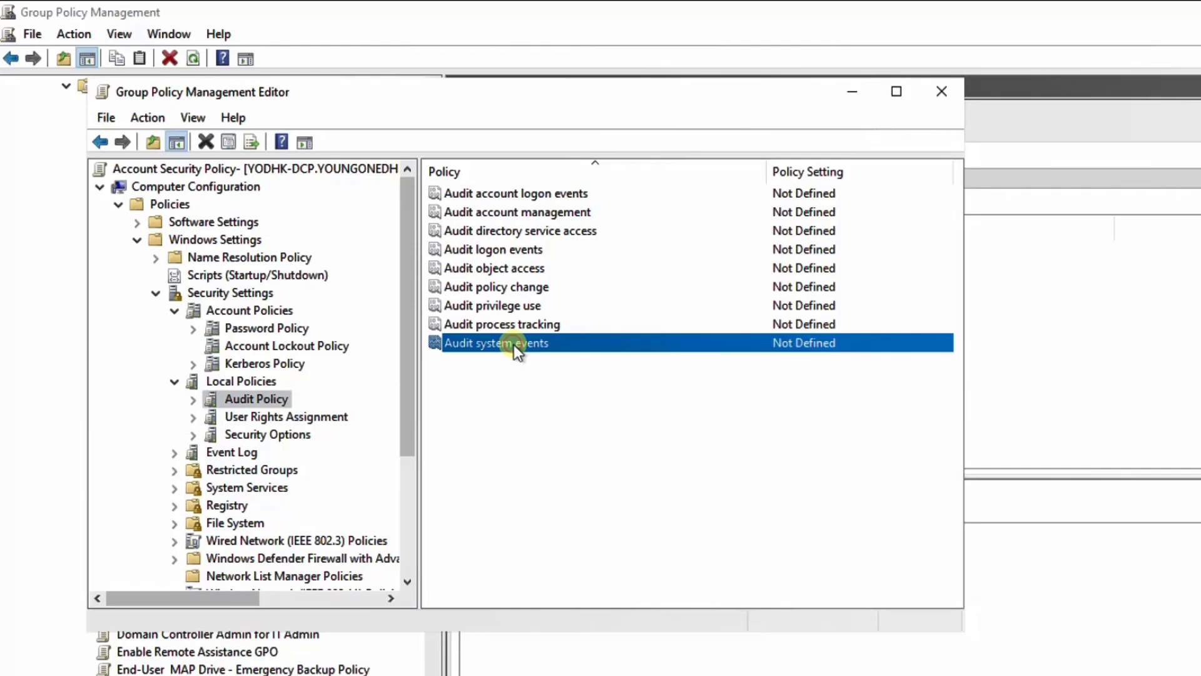
right_click(513, 344)
click(561, 355)
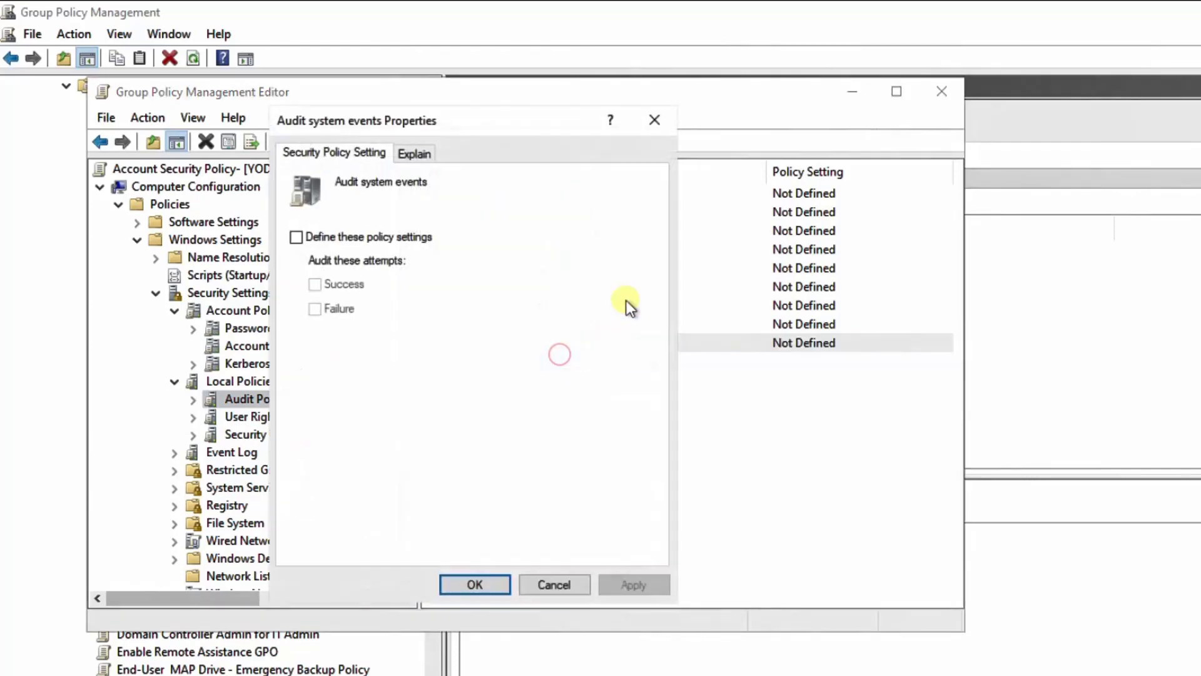
click(298, 239)
click(314, 283)
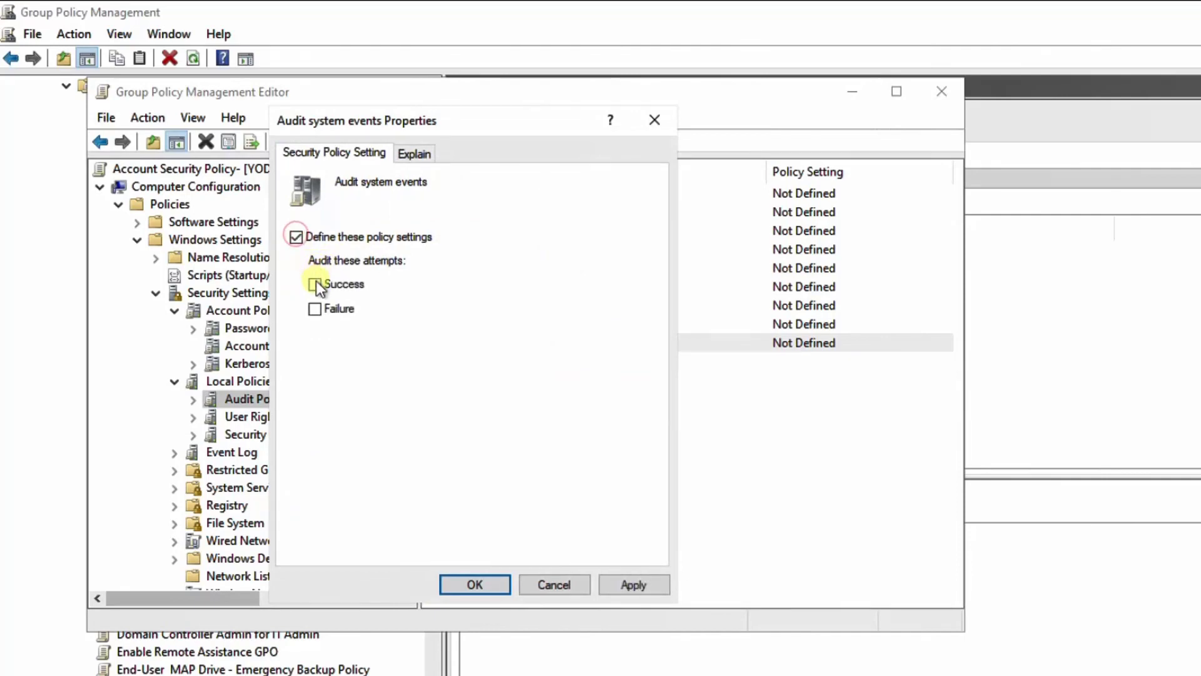
click(315, 310)
click(633, 584)
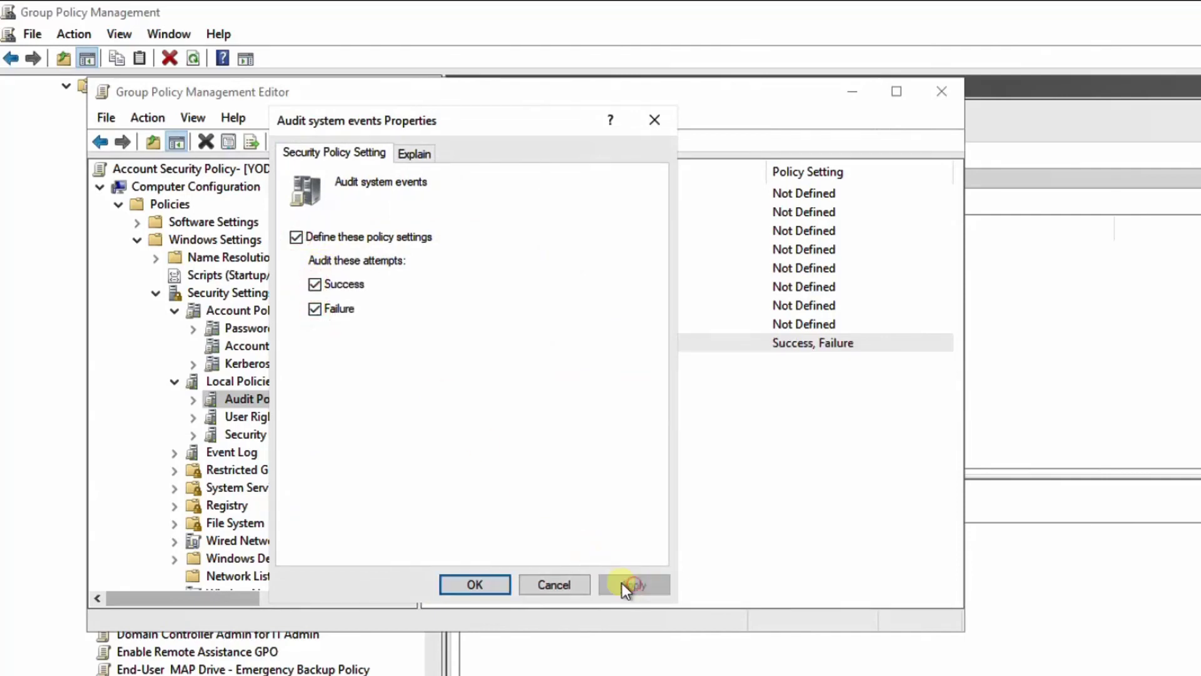
click(488, 579)
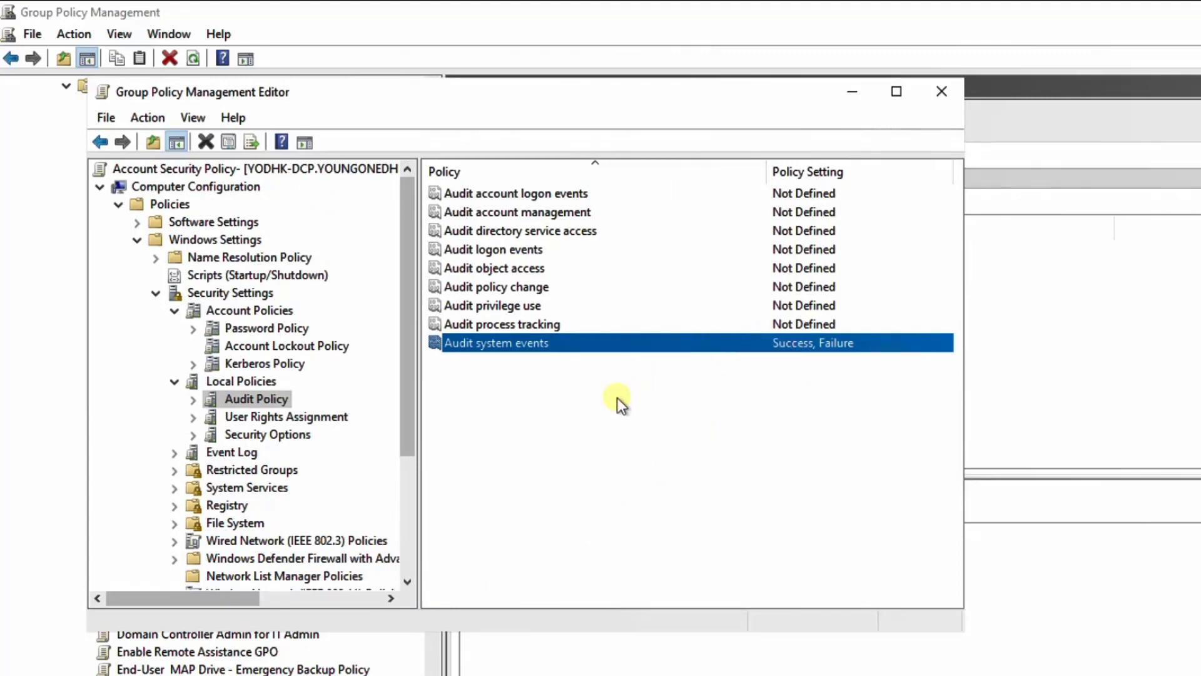
Look through the available User Rights Assignment and Event Log policies, ending at the Security Settings overview.
click(261, 415)
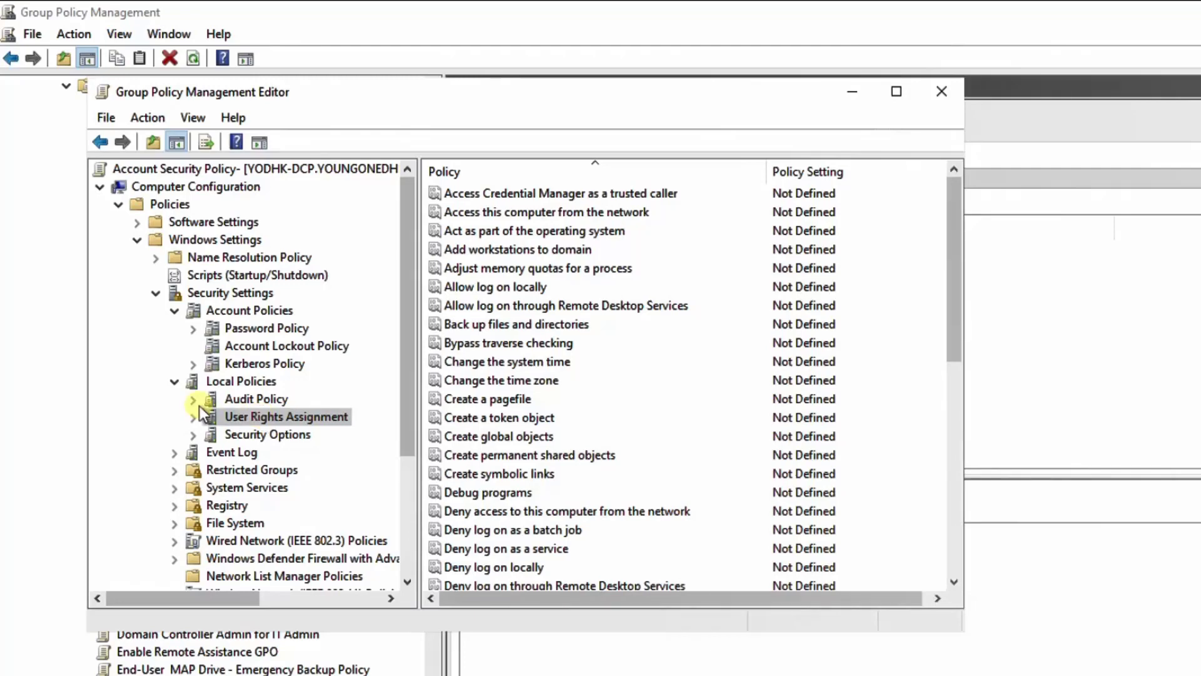
click(191, 453)
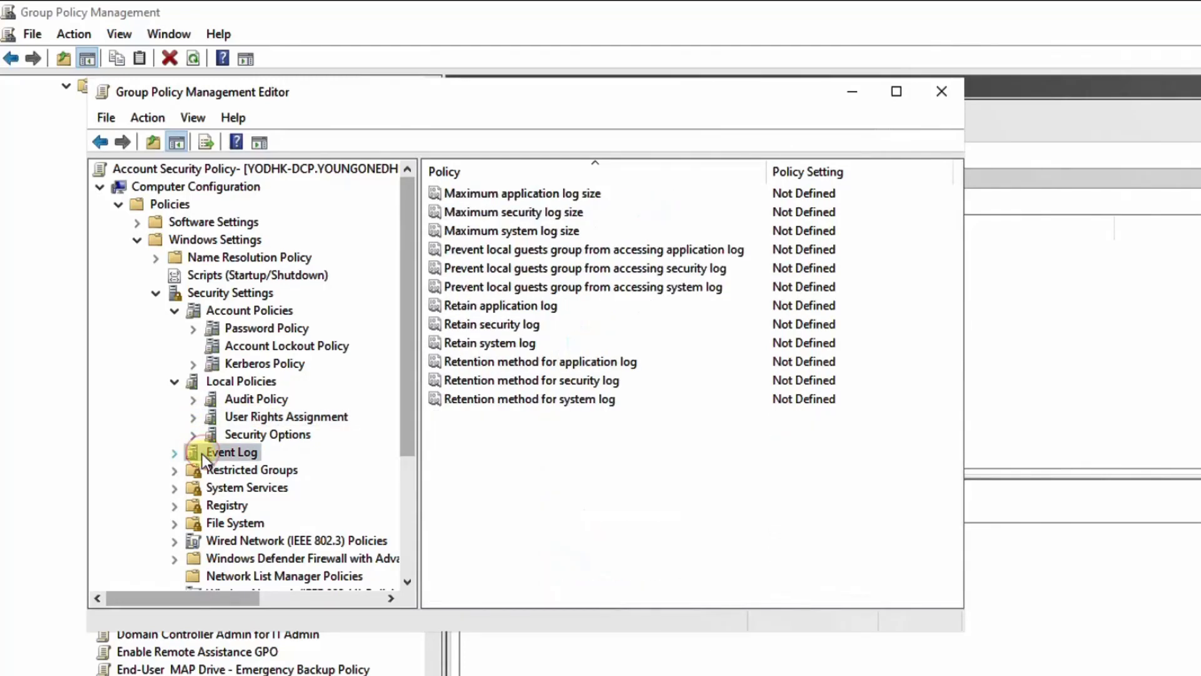
click(586, 212)
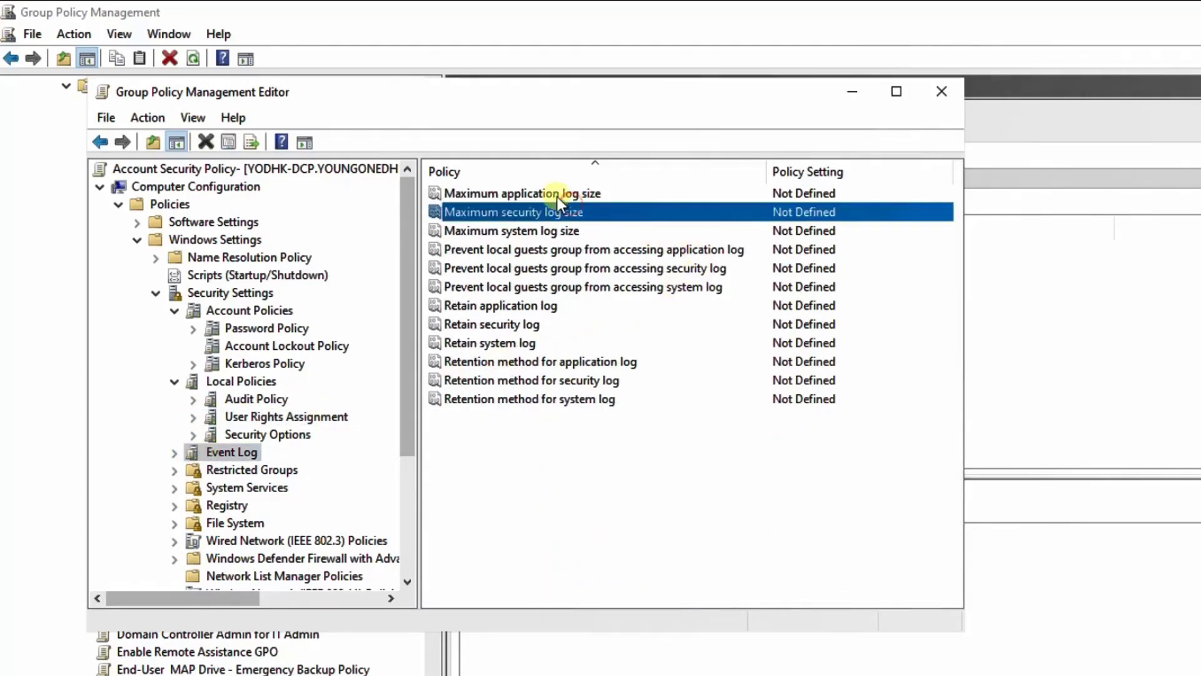
click(557, 194)
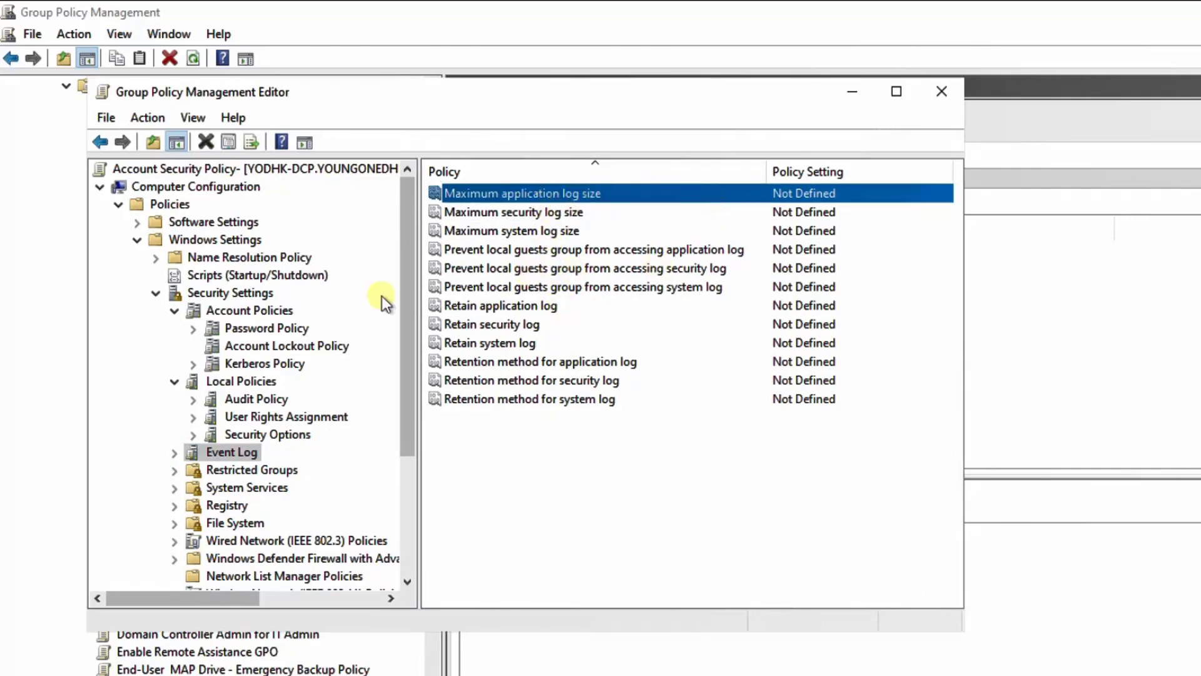
click(248, 294)
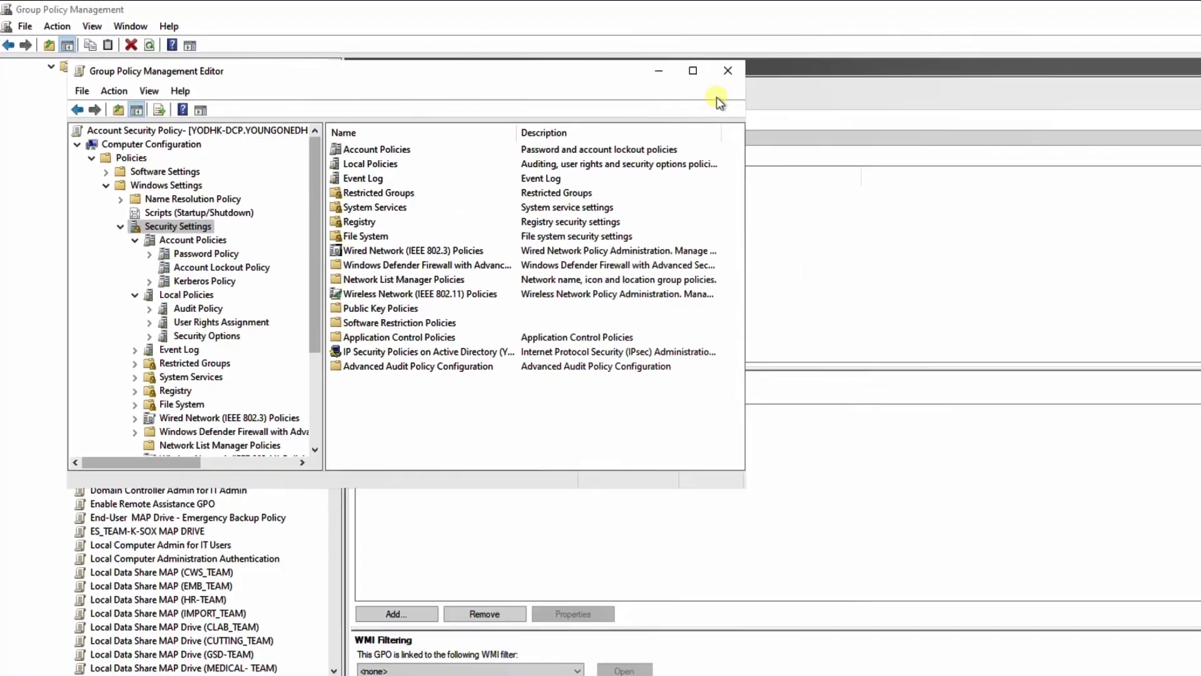
Close the policy editor and review the Account Security Policy- GPO's settings report with all sections expanded.
click(931, 90)
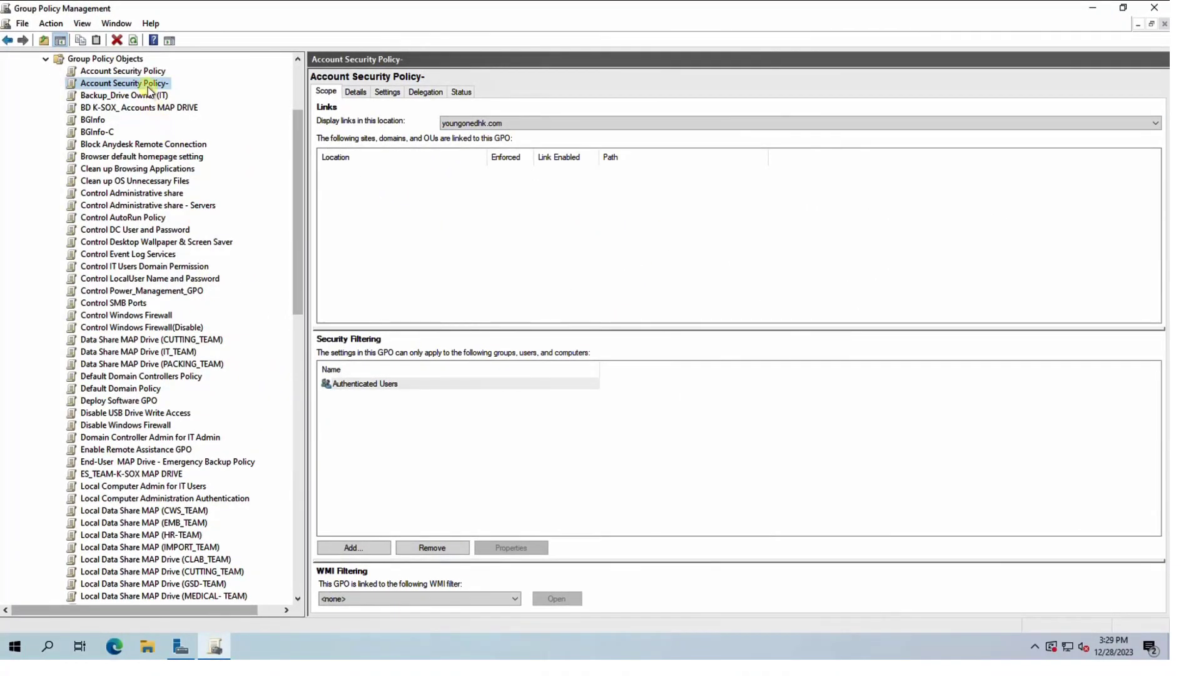
click(391, 92)
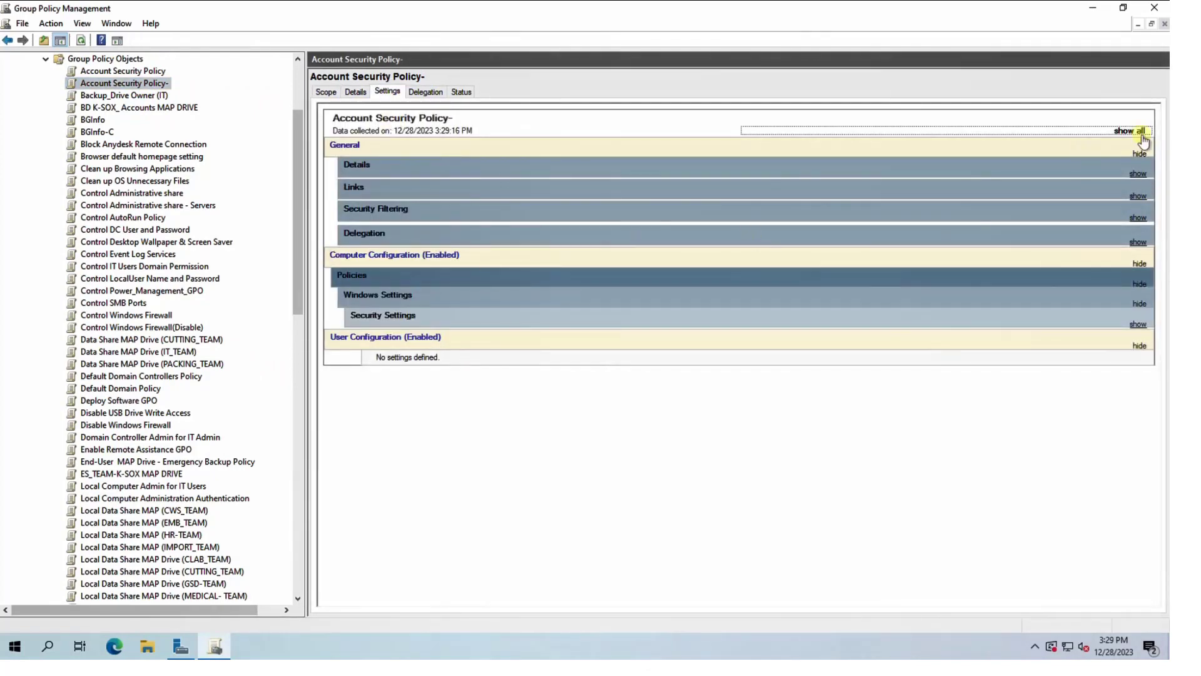
click(1131, 132)
scroll(707, 254, down, 8)
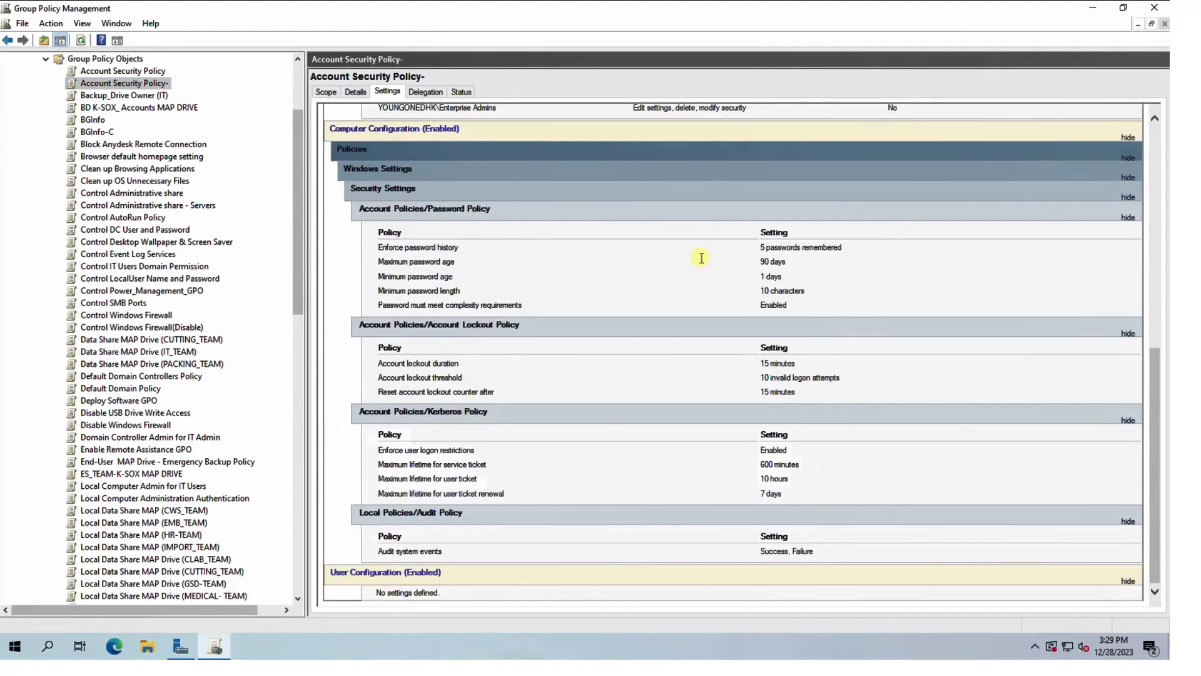
scroll(701, 258, up, 2)
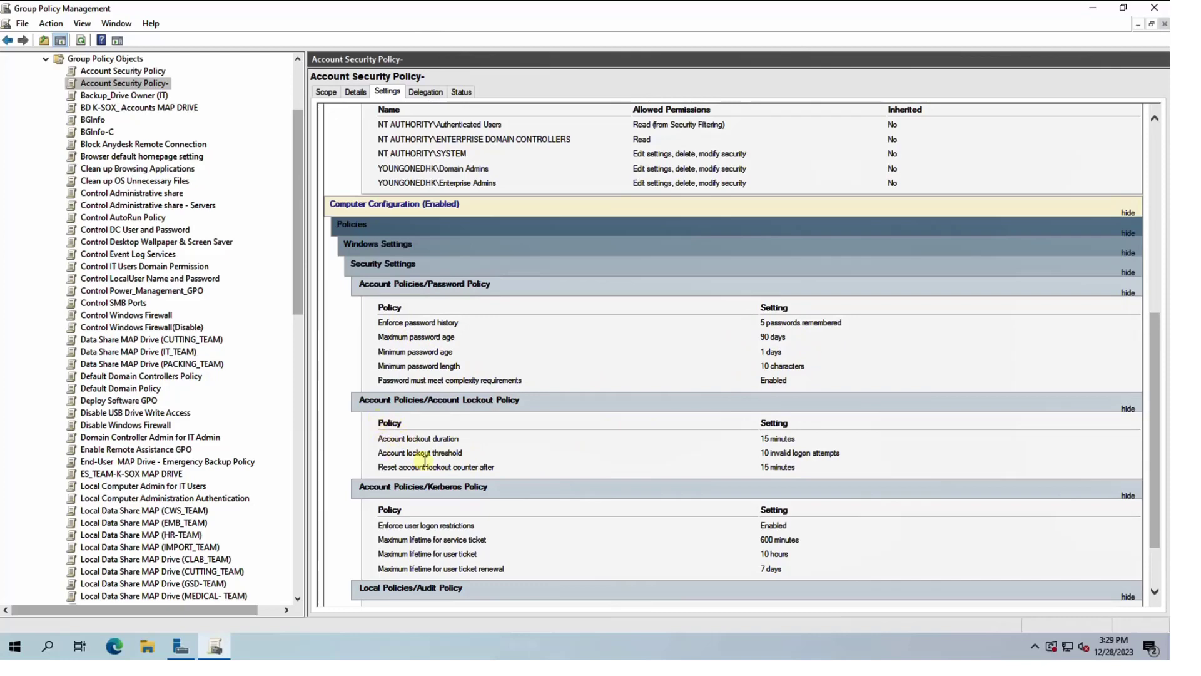
Check the remaining account and audit policies in the GPO's settings report, and close Group Policy Management and Server Manager.
scroll(791, 472, down, 2)
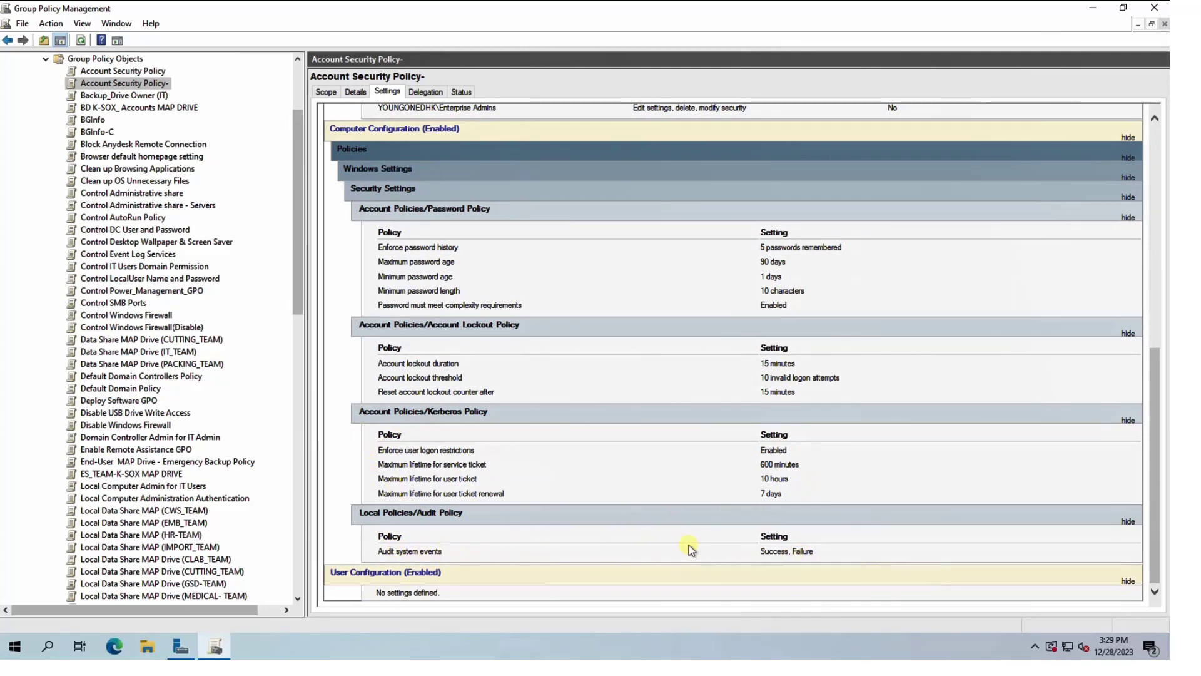
click(1156, 8)
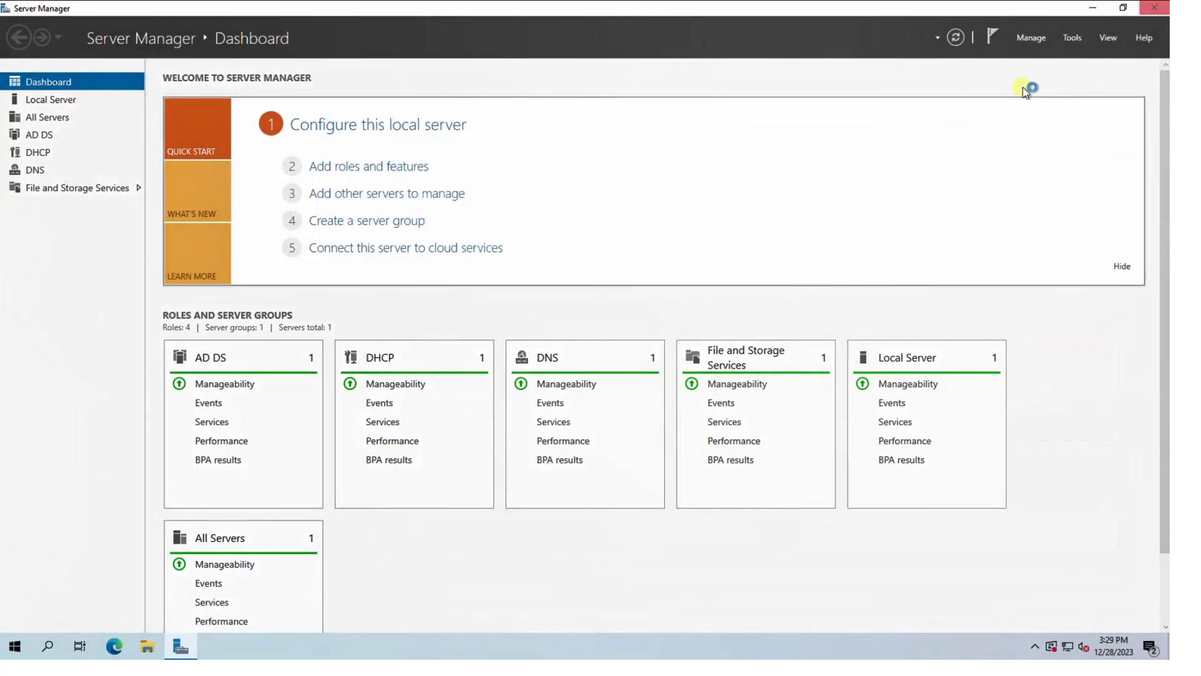
click(1156, 8)
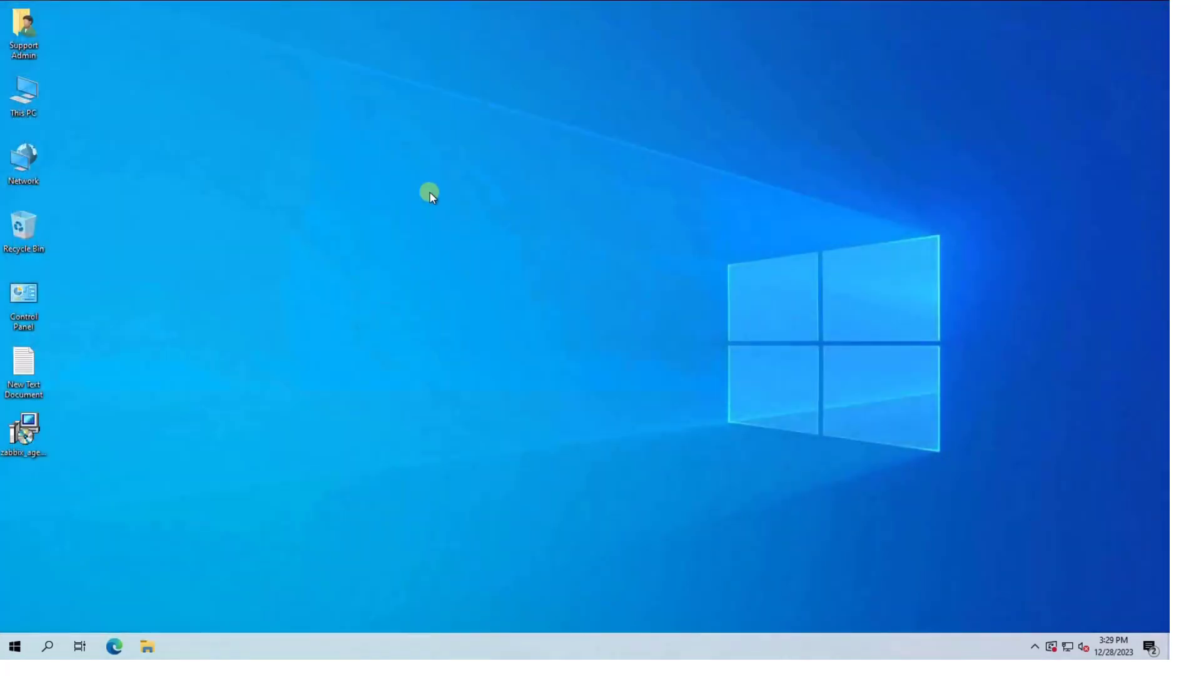
right_click(430, 193)
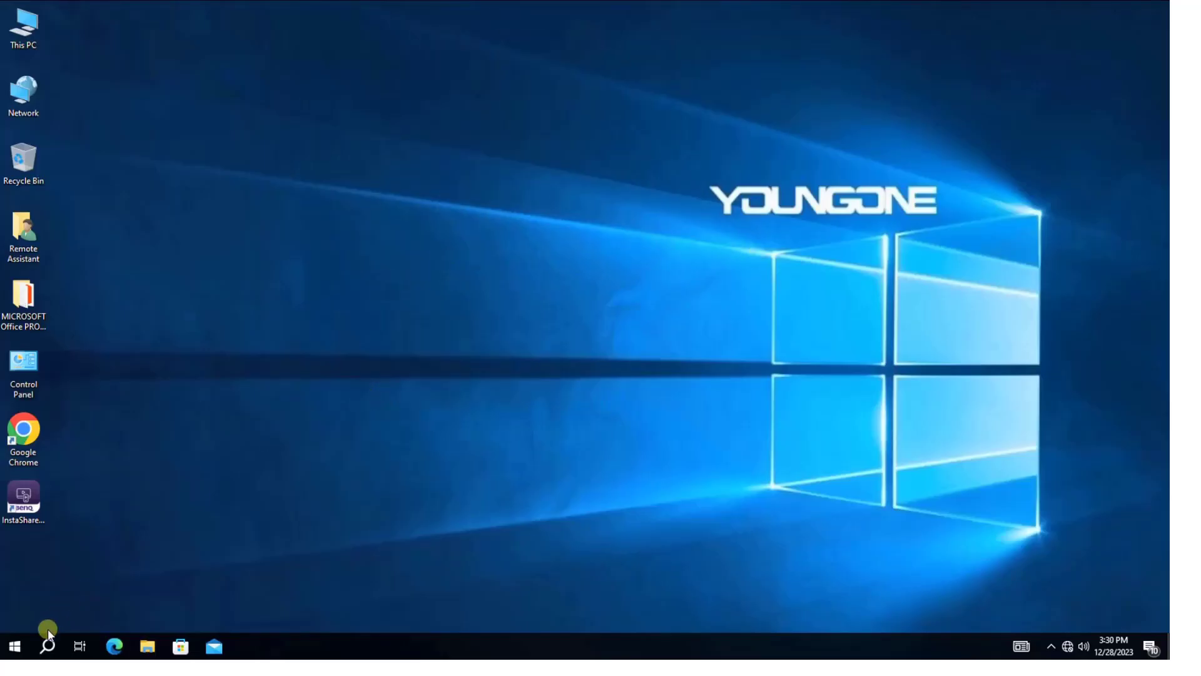
On the domain user computer, force a policy update by running gpupdate /force, and close its console window.
right_click(15, 640)
click(65, 573)
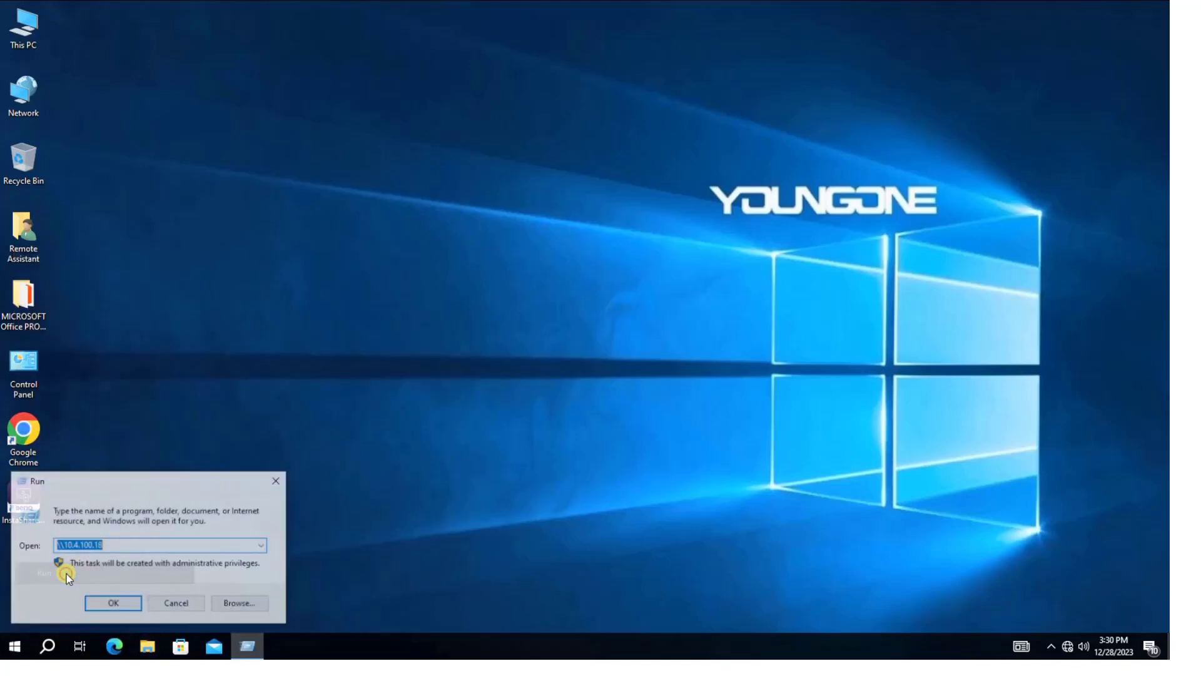
drag(119, 545, 16, 545)
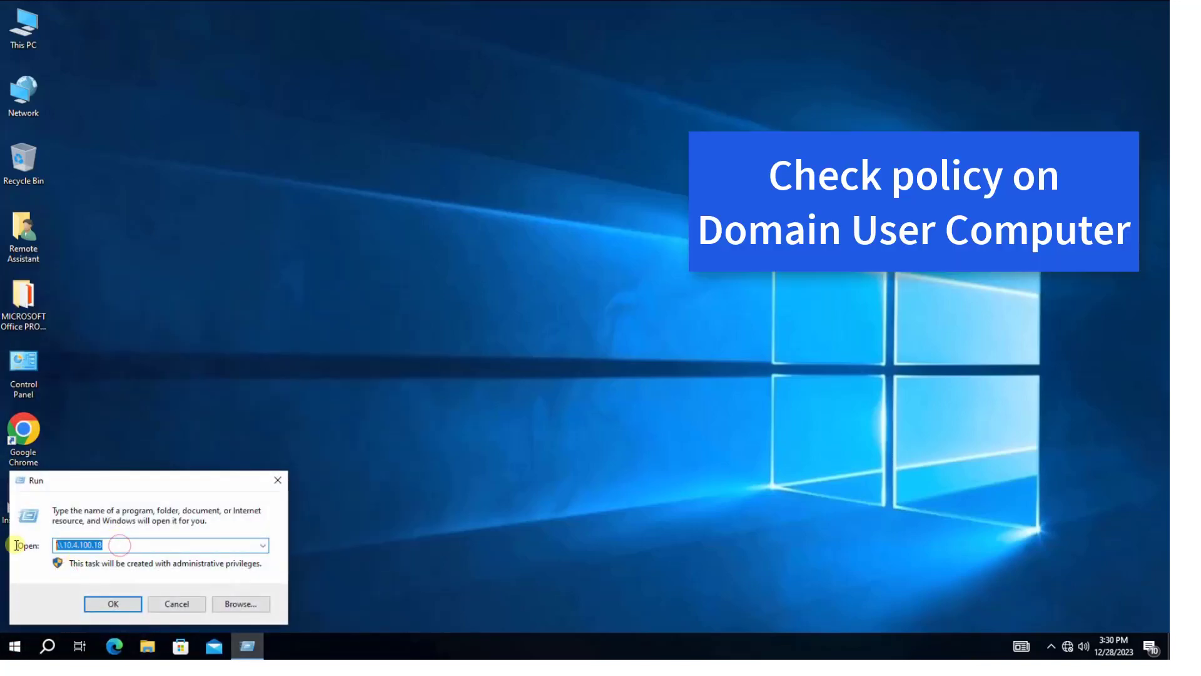
text(gpupdate /)
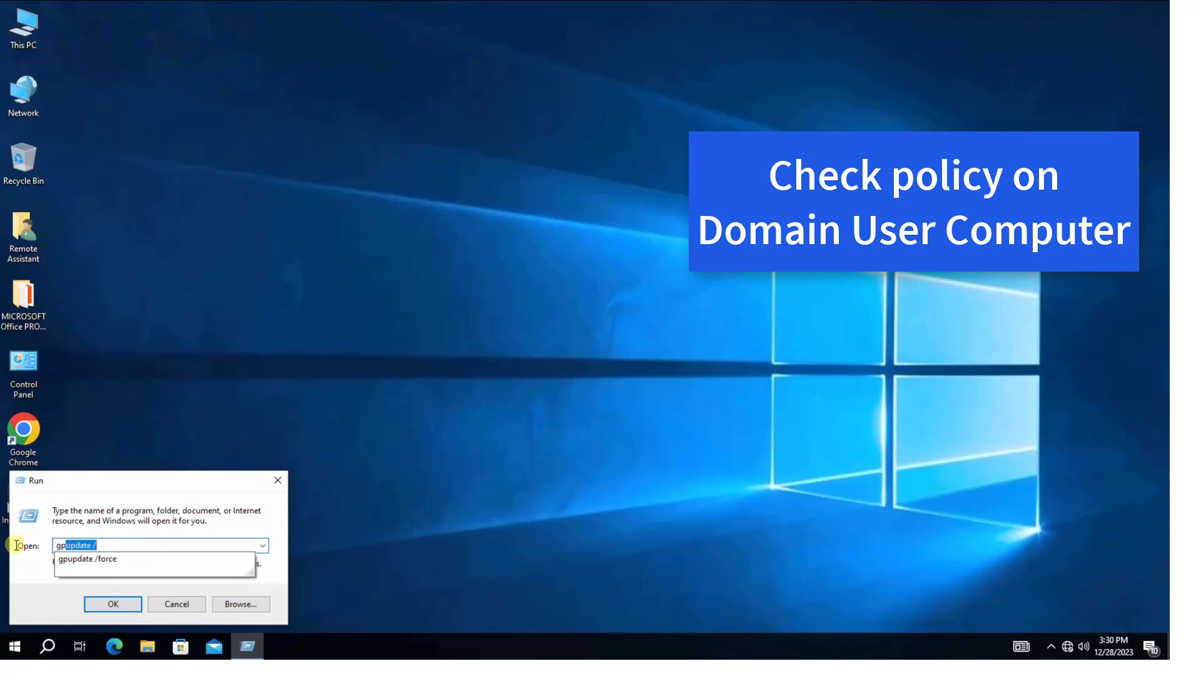
key(Down)
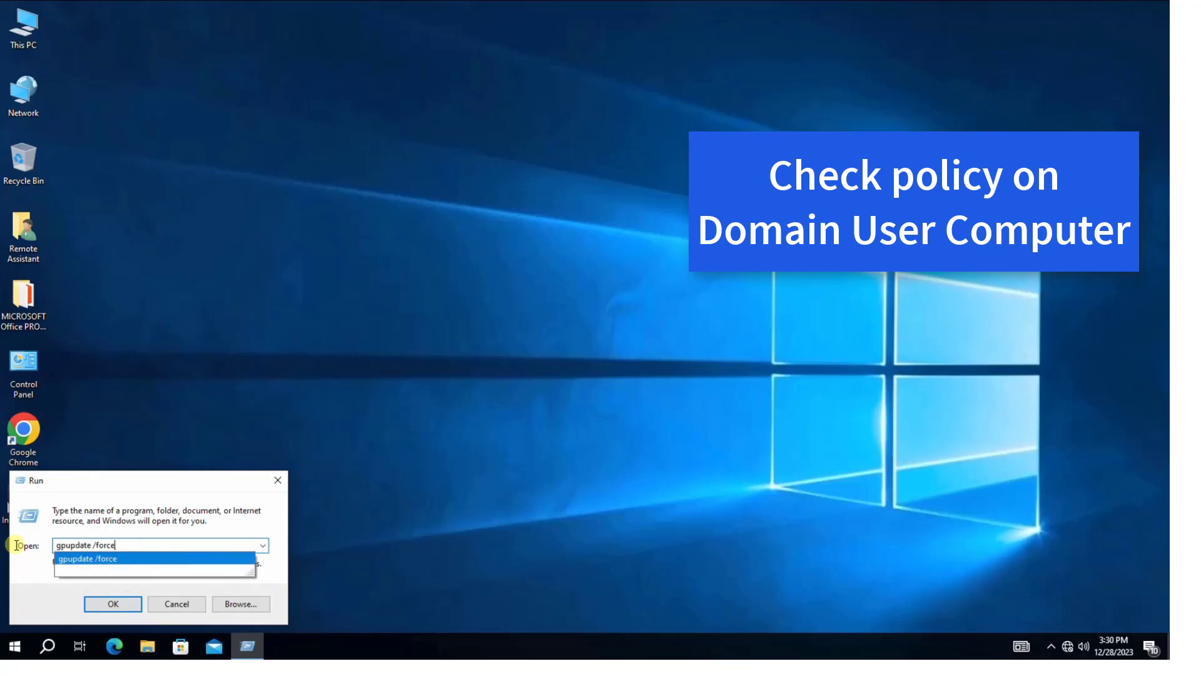
click(94, 563)
click(113, 603)
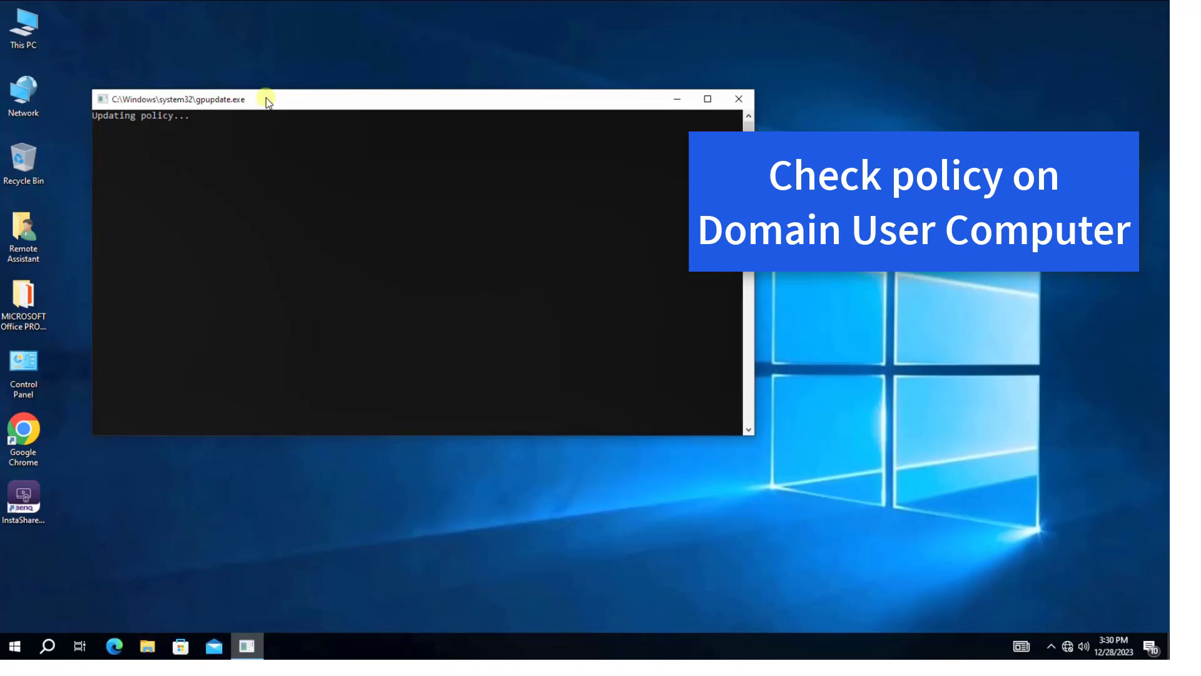
drag(281, 103, 263, 74)
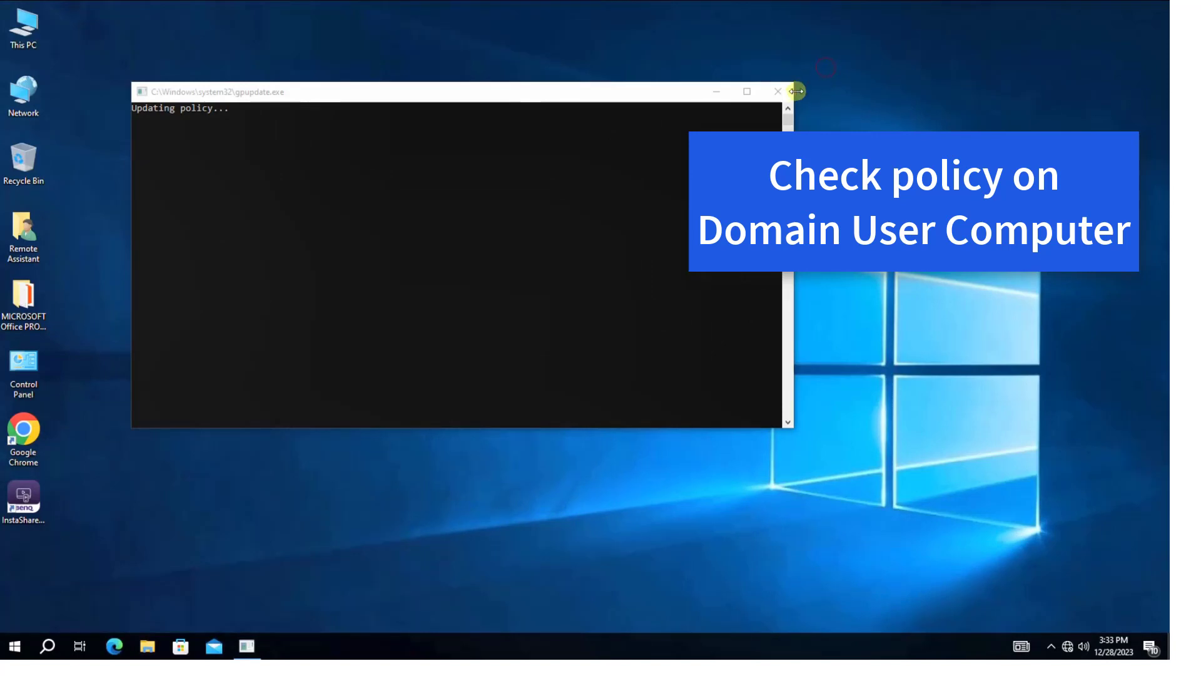
click(787, 97)
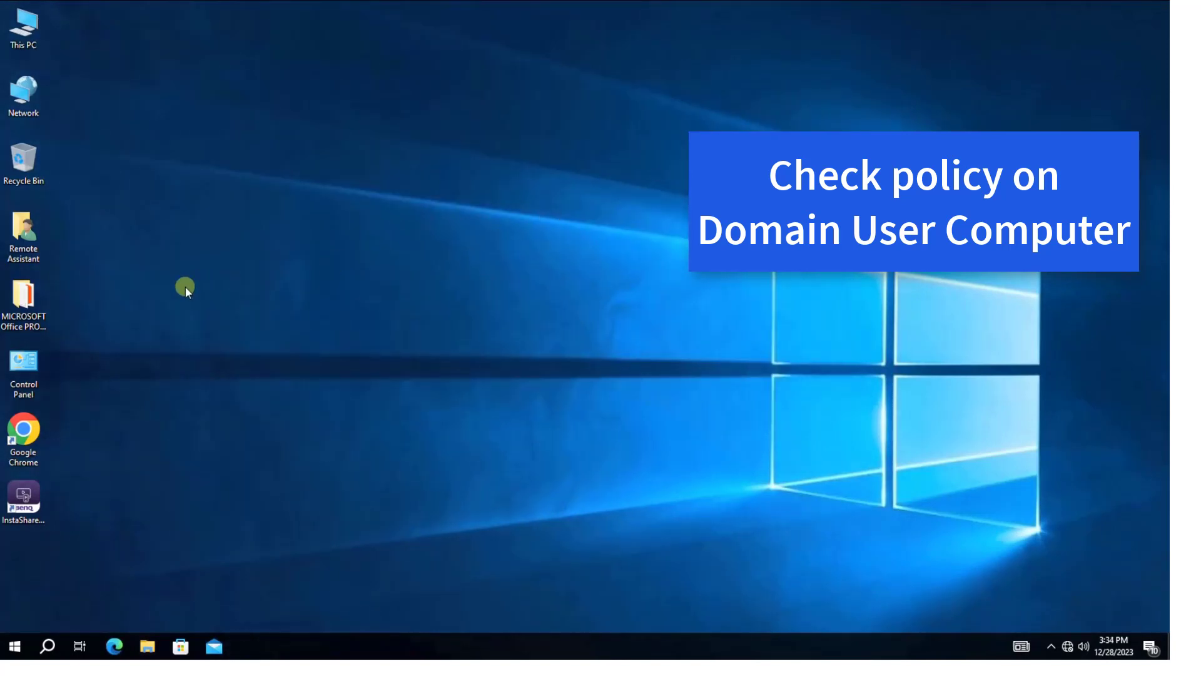
Open the Local Group Policy Editor and expand Account Policies under the computer's Windows Settings and Security Settings.
click(48, 646)
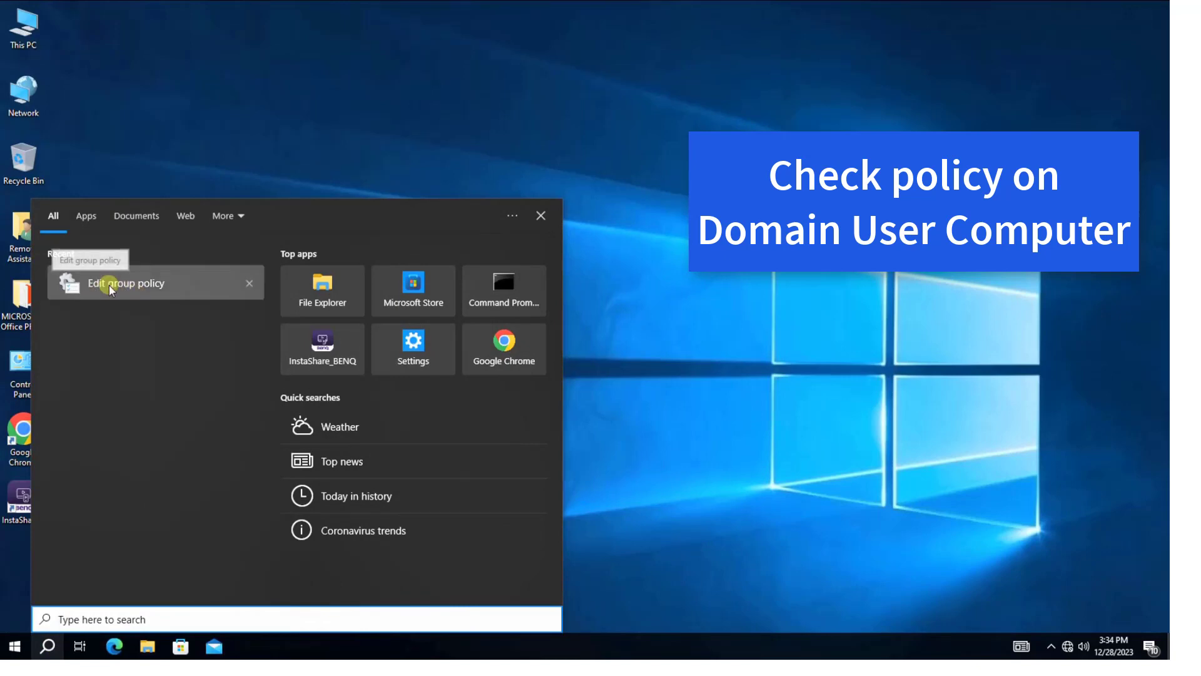
click(159, 285)
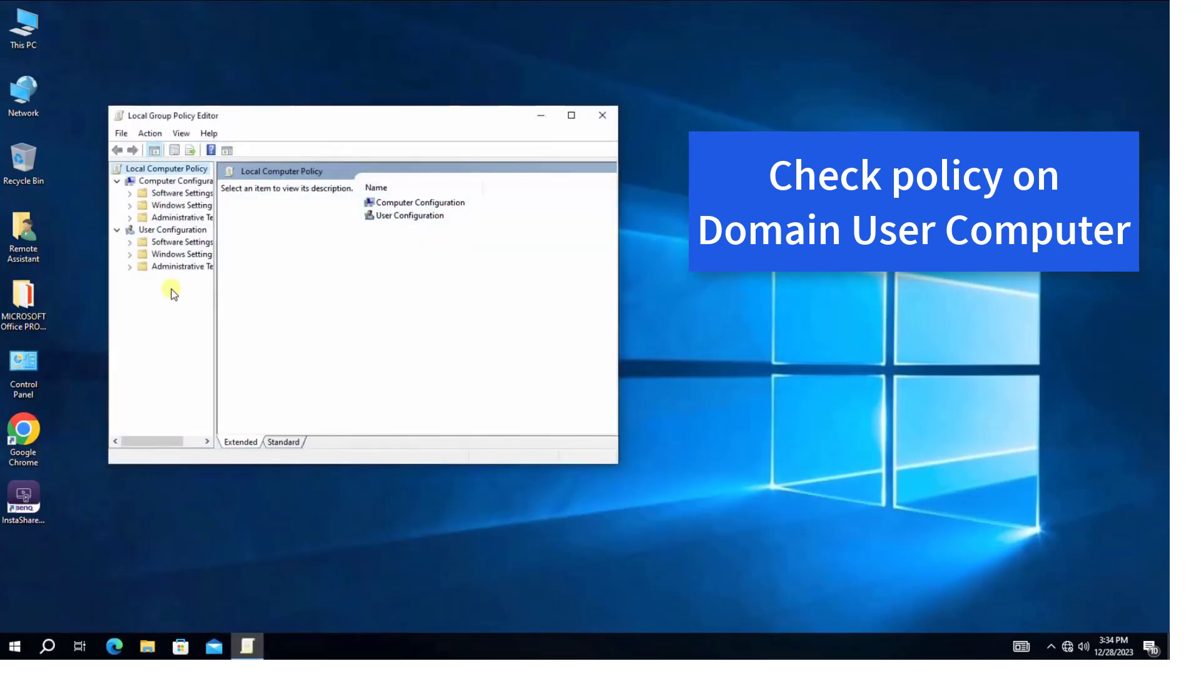
drag(214, 305, 284, 310)
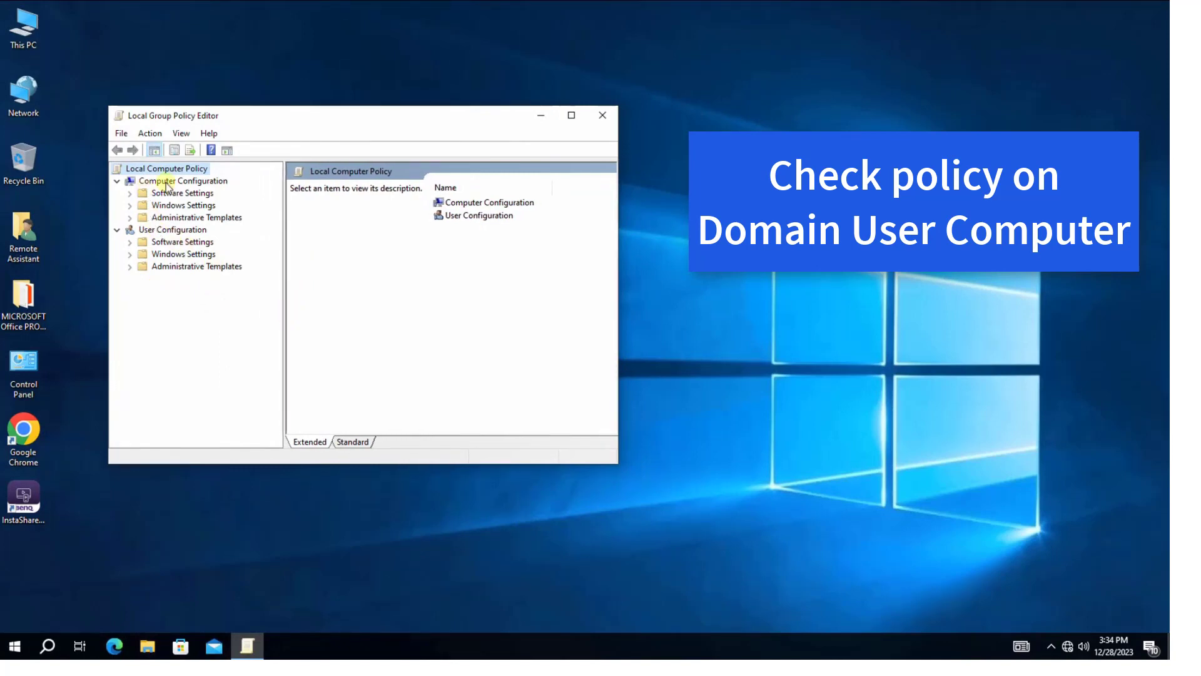
click(129, 205)
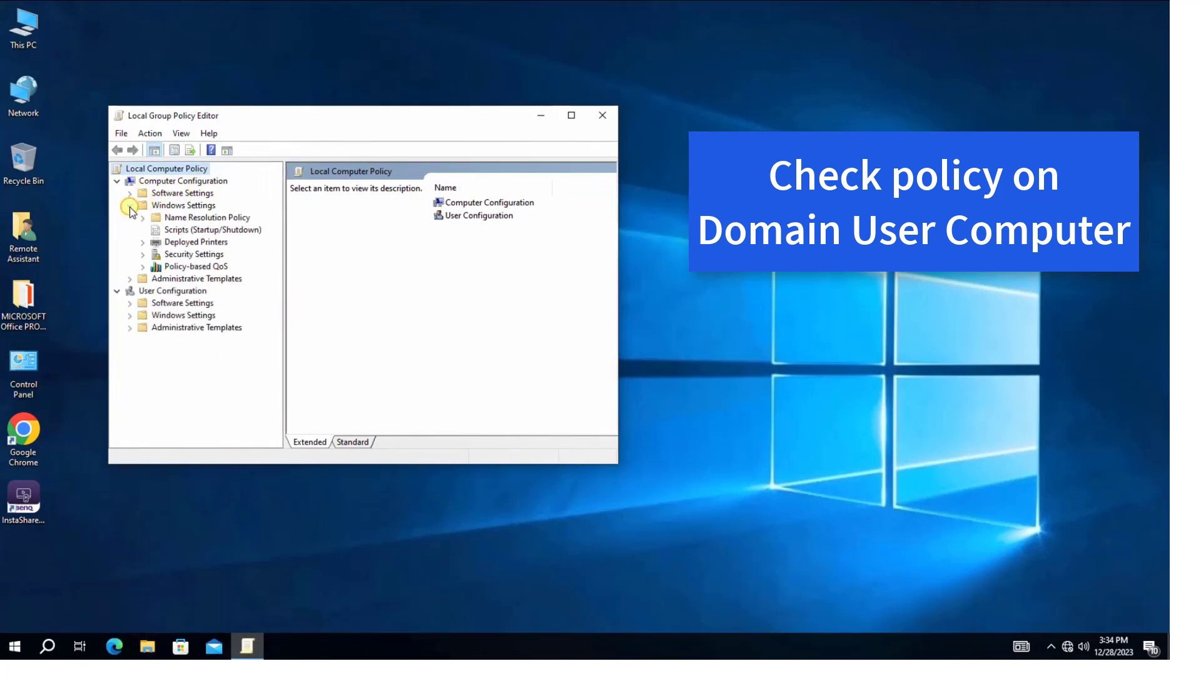
click(144, 253)
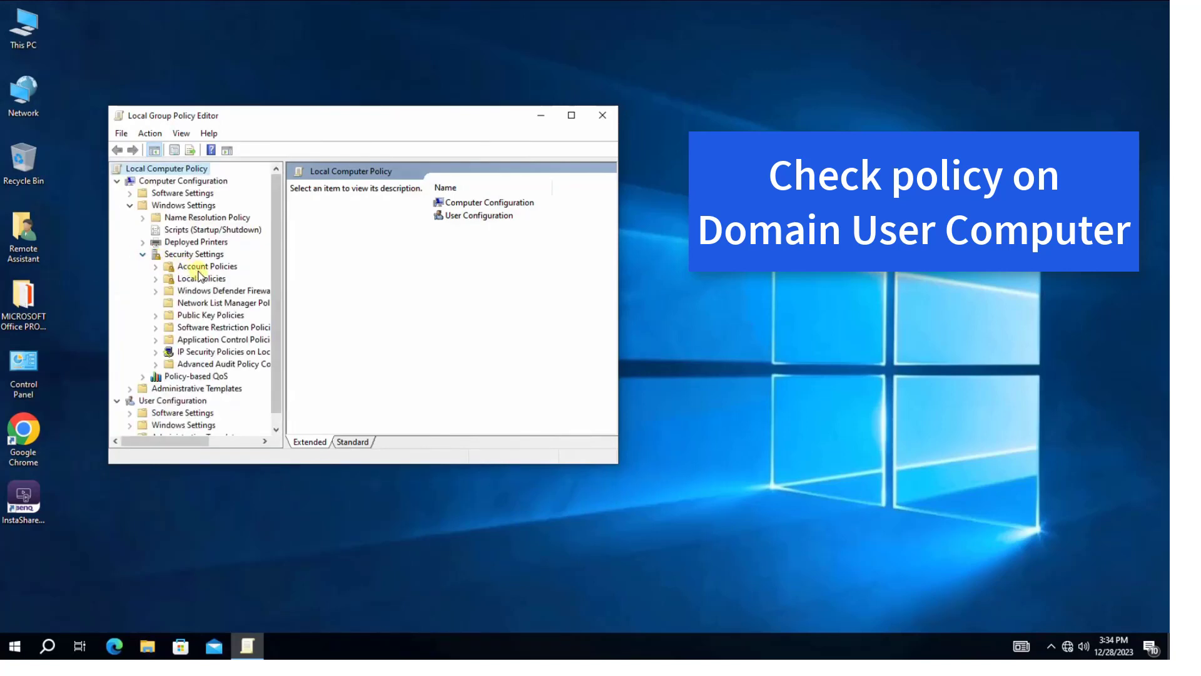
click(200, 268)
click(156, 267)
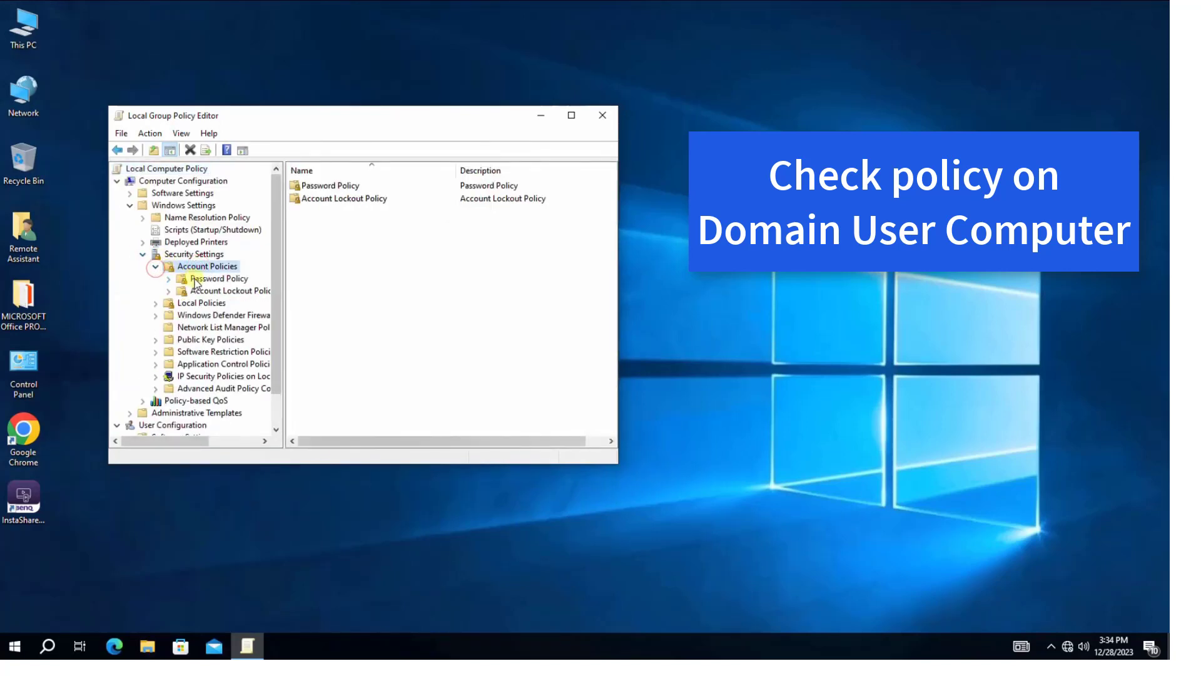
Review the Password Policy settings for history, maximum and minimum age, minimum length and complexity requirements.
click(179, 279)
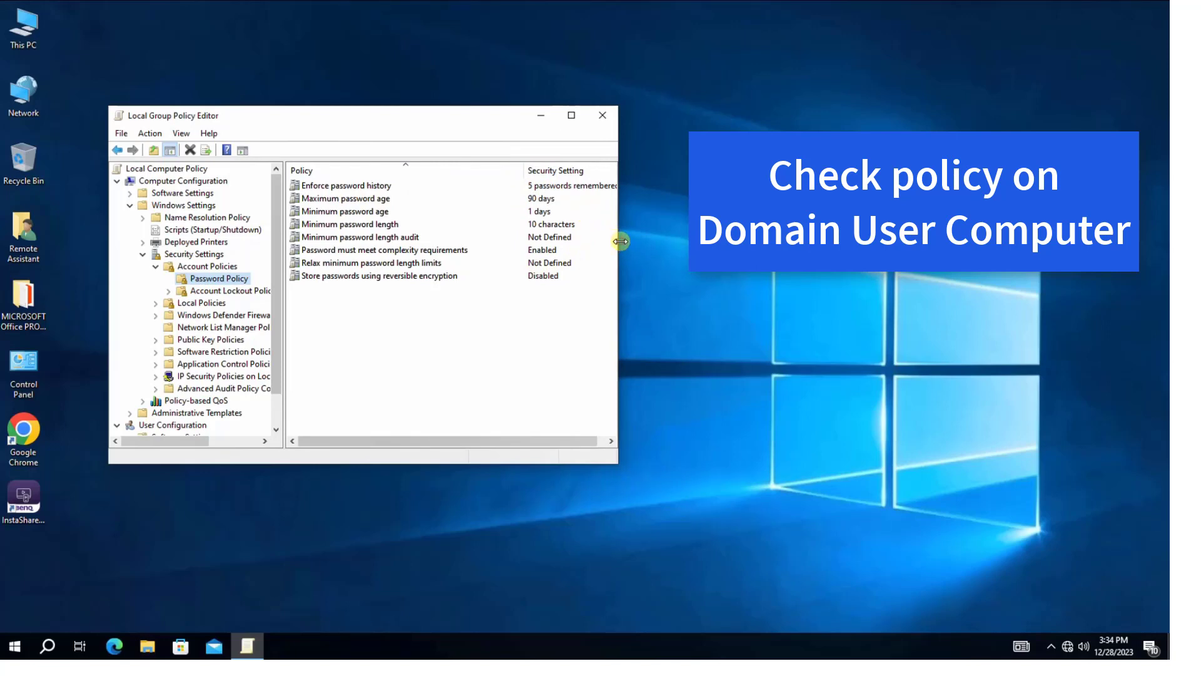
drag(620, 241, 686, 241)
click(355, 187)
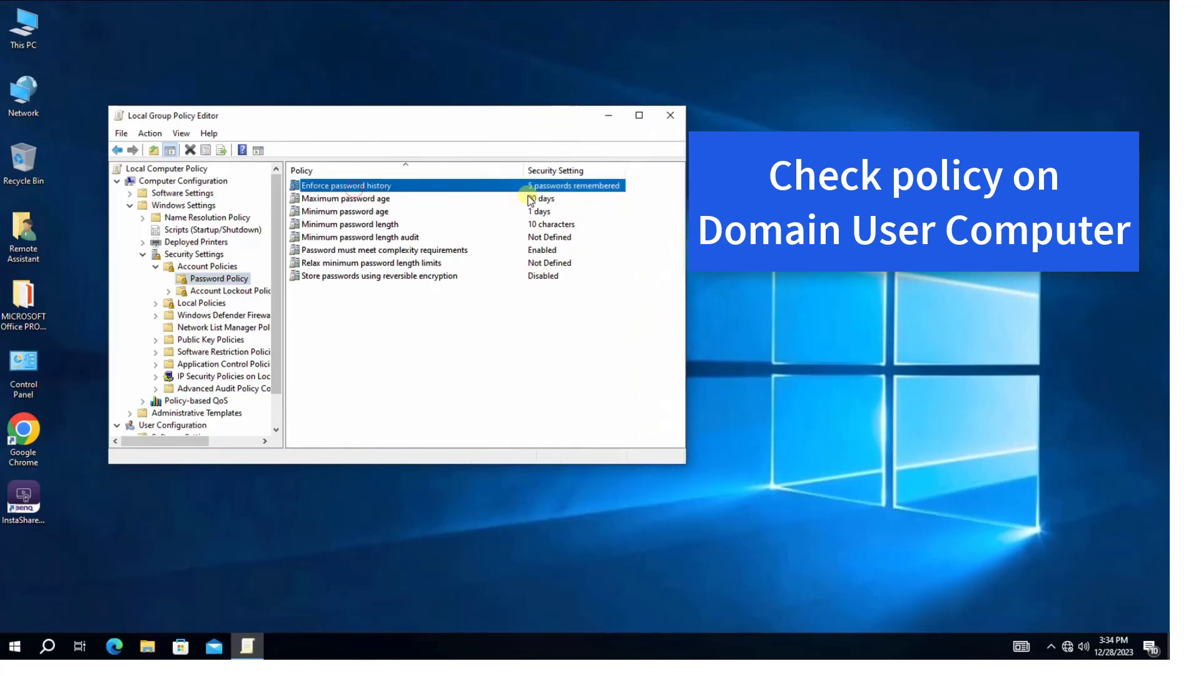
click(532, 199)
click(533, 211)
click(532, 224)
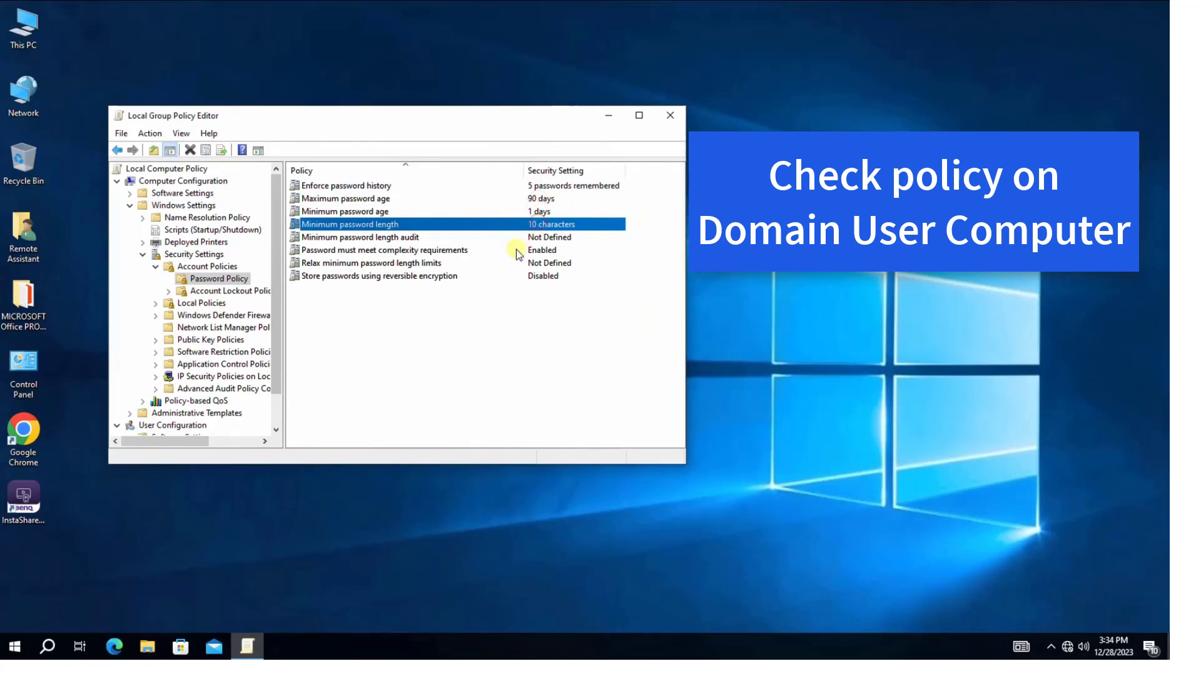
click(440, 250)
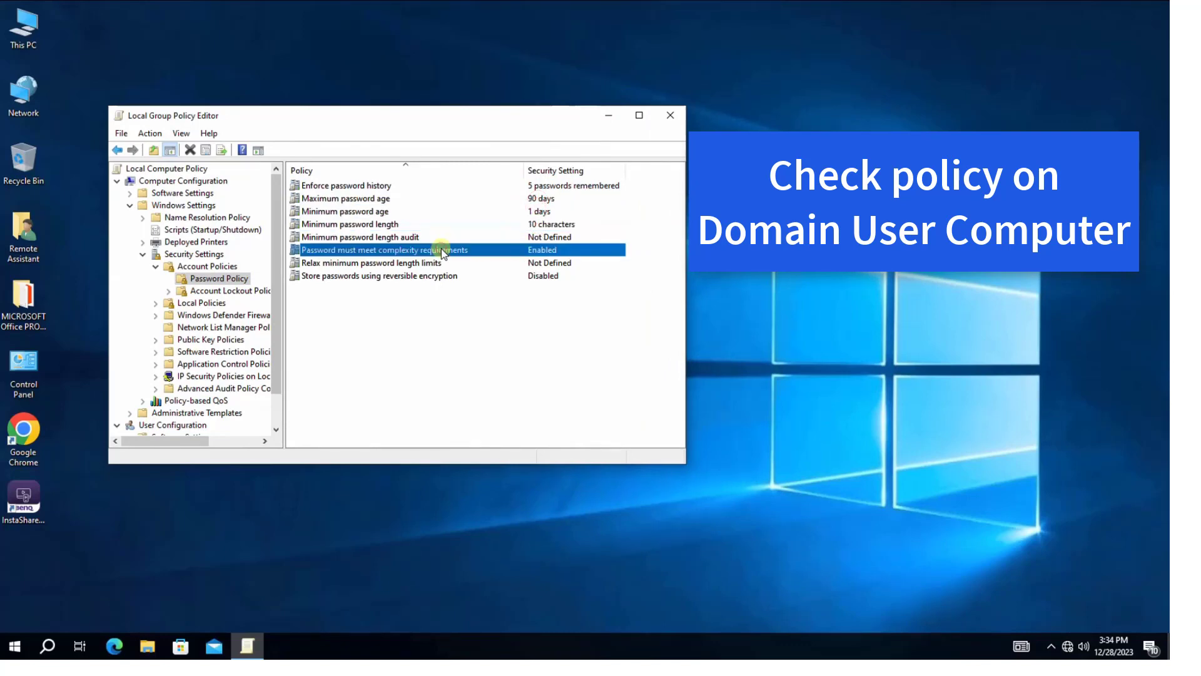
Review the Account Lockout Policy settings for duration, threshold, Administrator account lockout and counter reset.
click(246, 290)
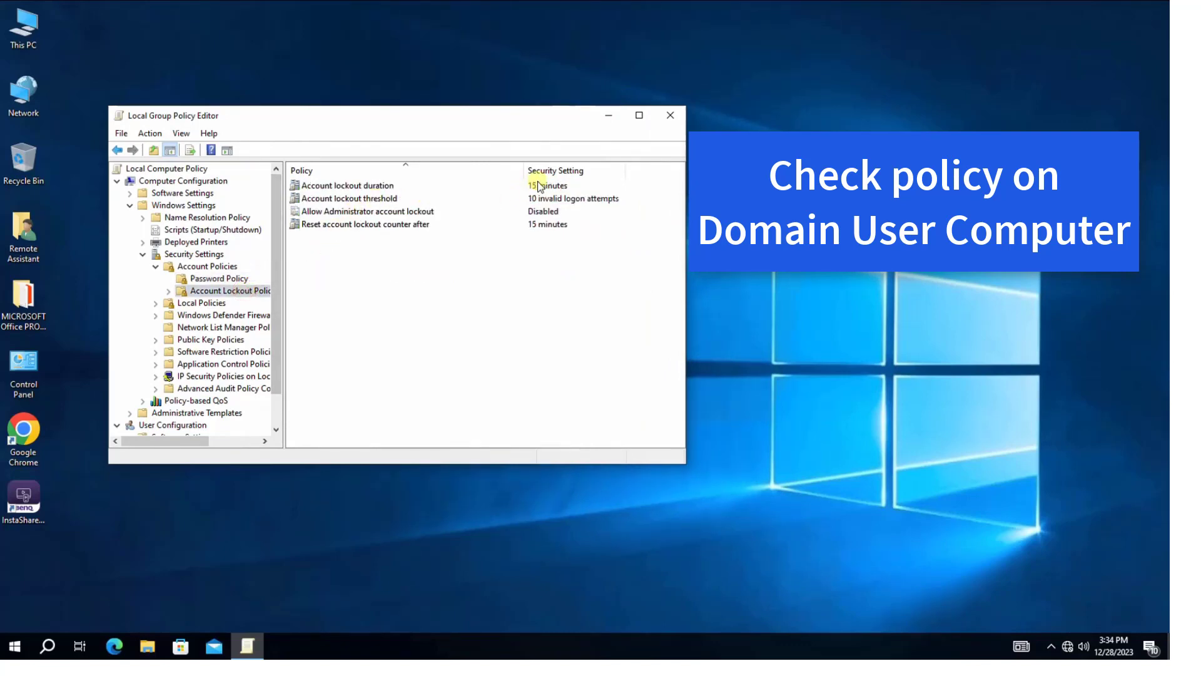
click(539, 186)
click(540, 199)
click(540, 211)
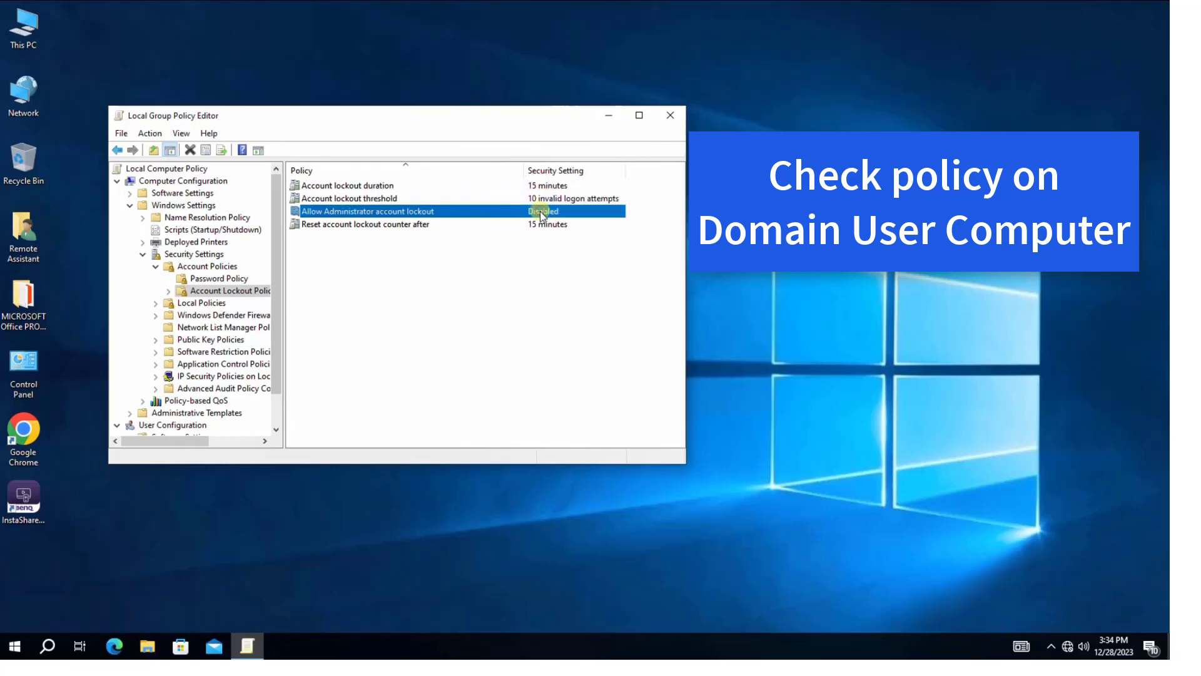
click(544, 224)
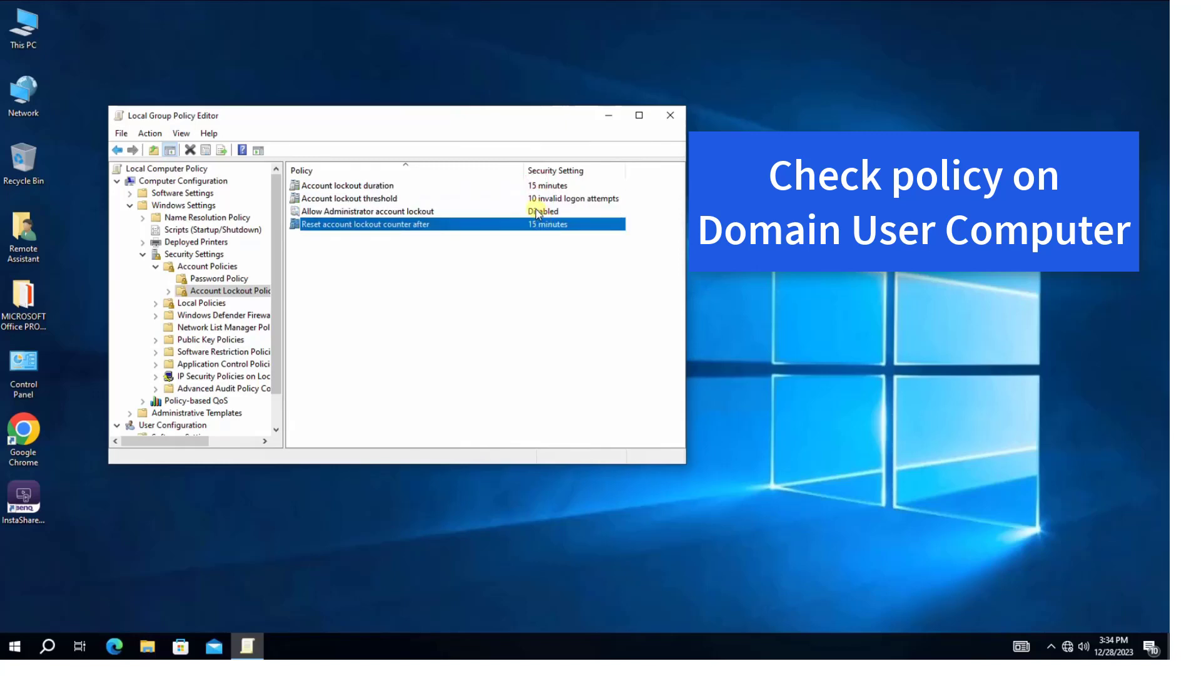
Look through the Audit Policy, User Rights Assignment and Security Options settings under Local Policies.
click(226, 302)
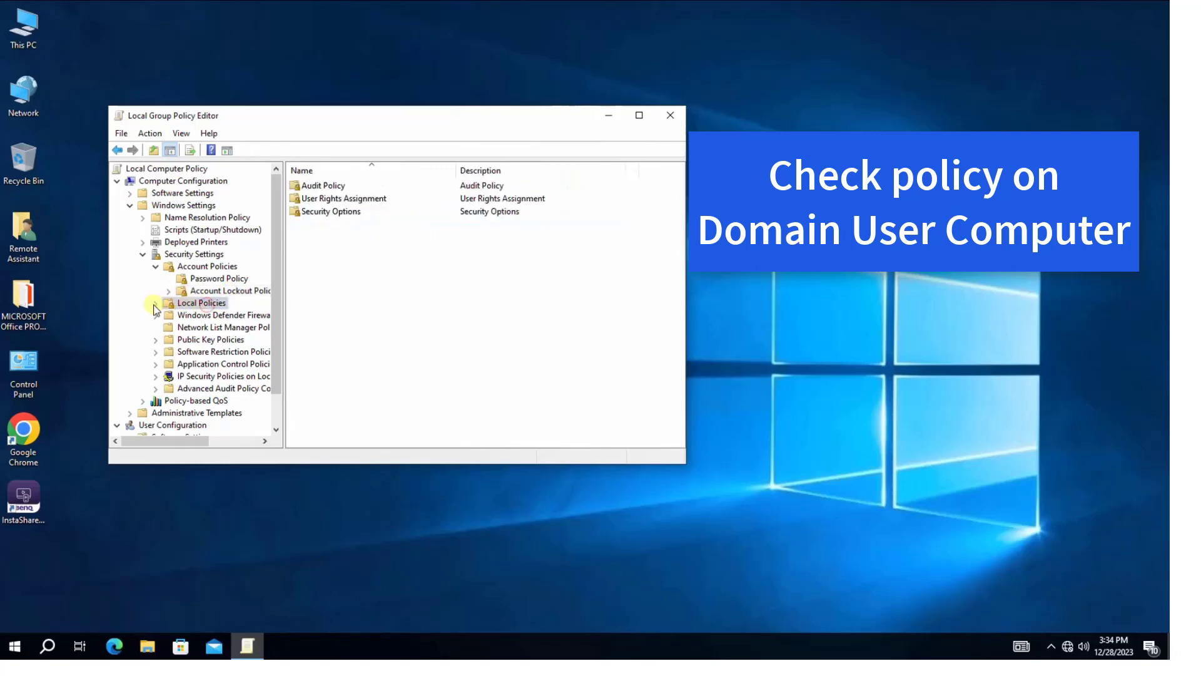
click(156, 303)
click(203, 316)
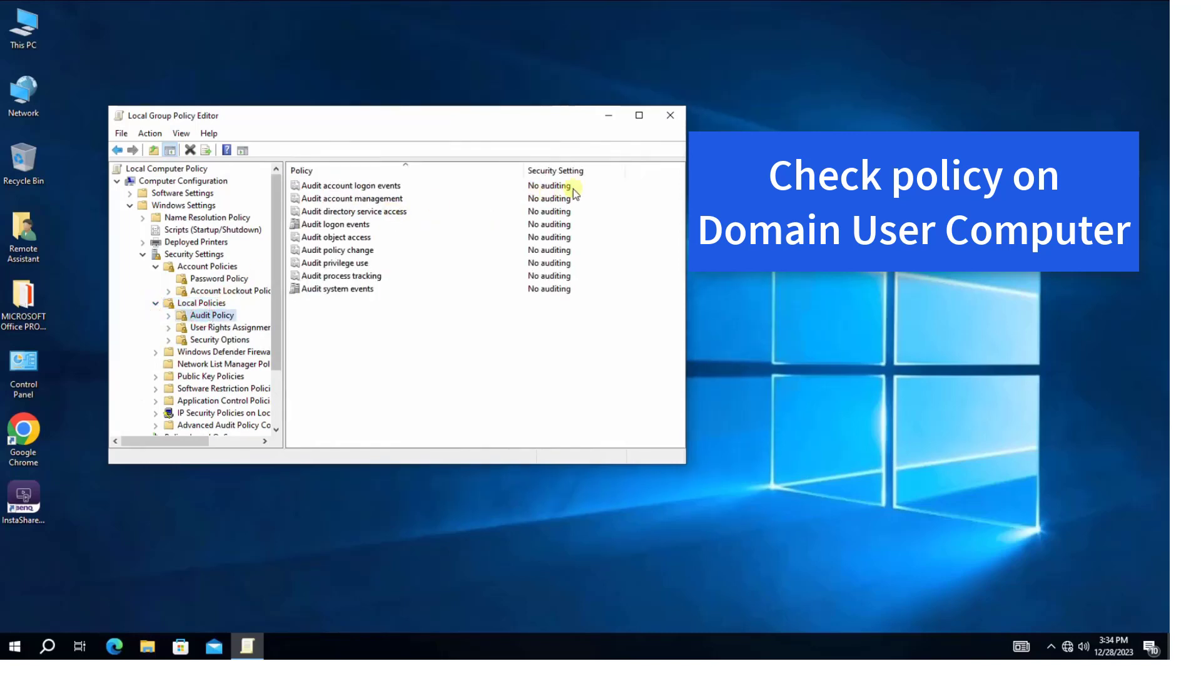
click(216, 328)
click(232, 339)
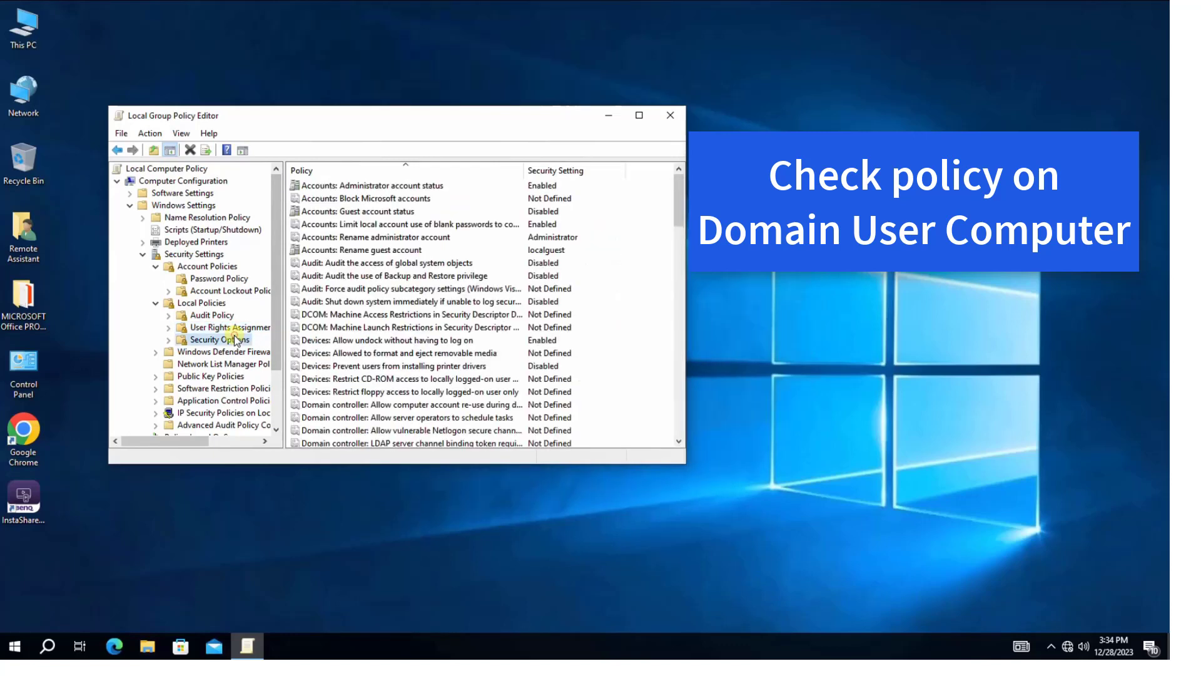
click(490, 224)
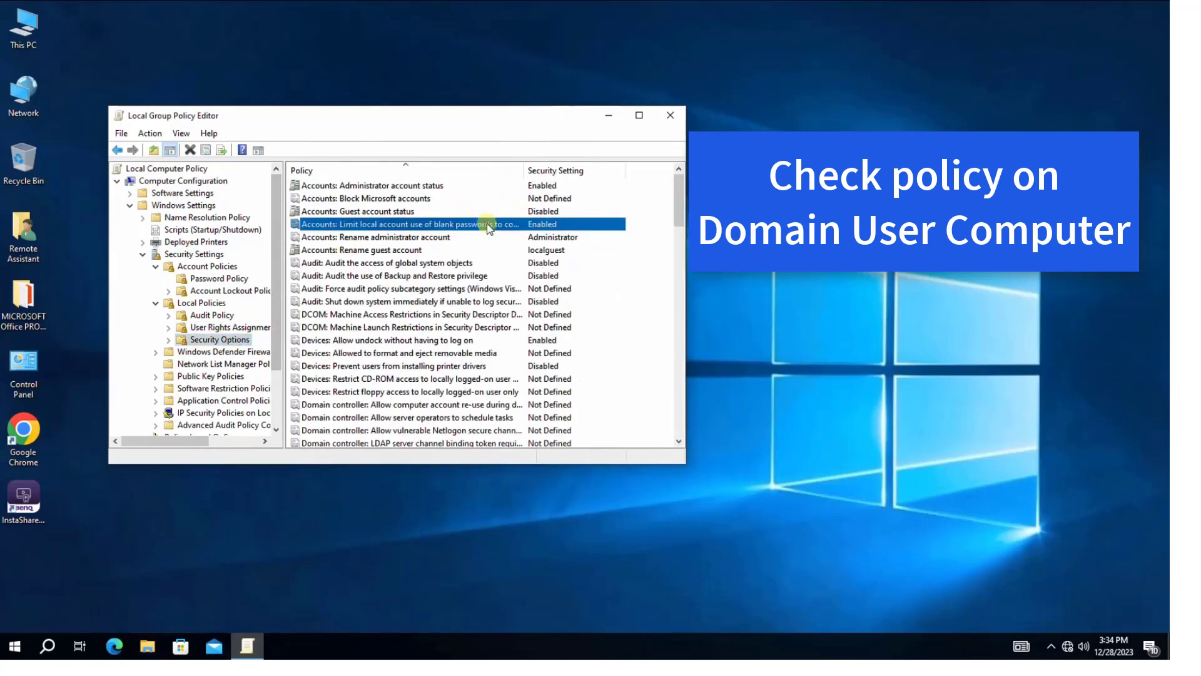
scroll(490, 224, down, 4)
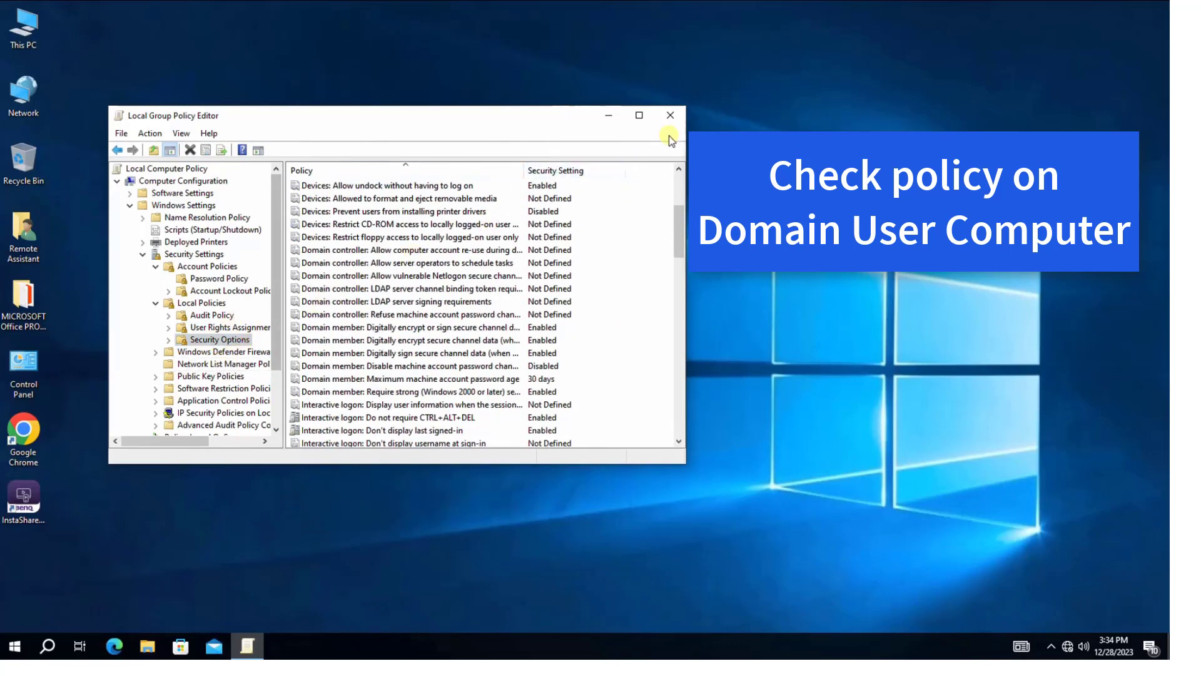
Close the Local Group Policy Editor and return to the desktop.
click(669, 117)
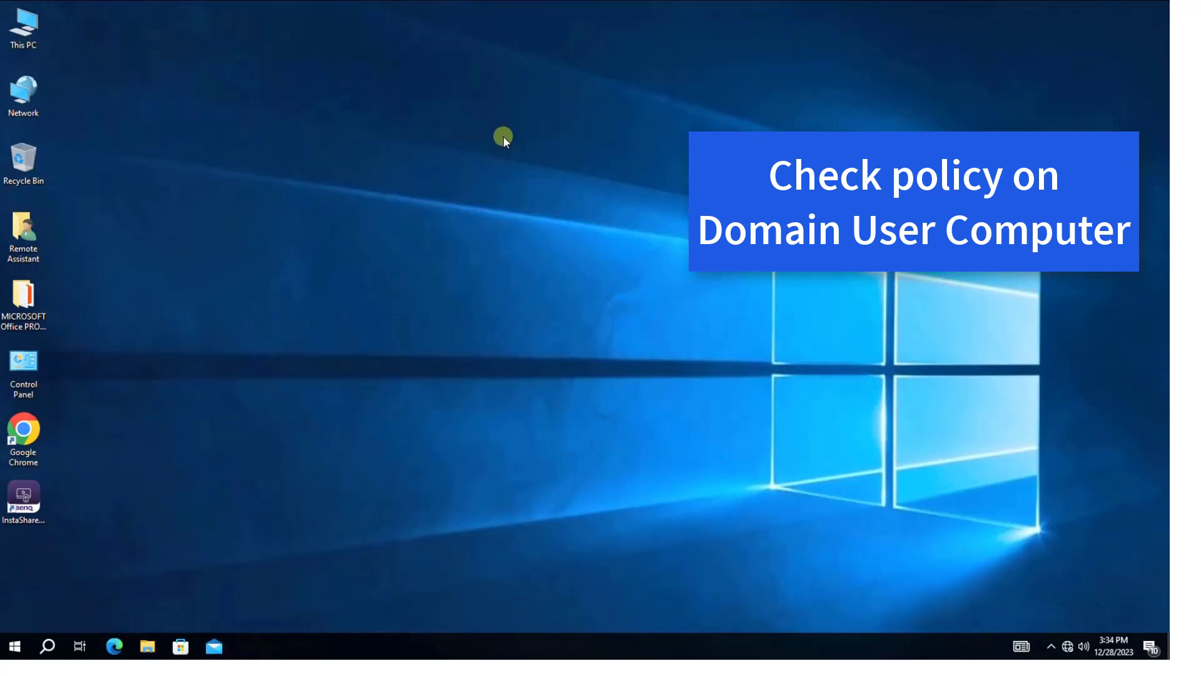
right_click(503, 137)
click(529, 175)
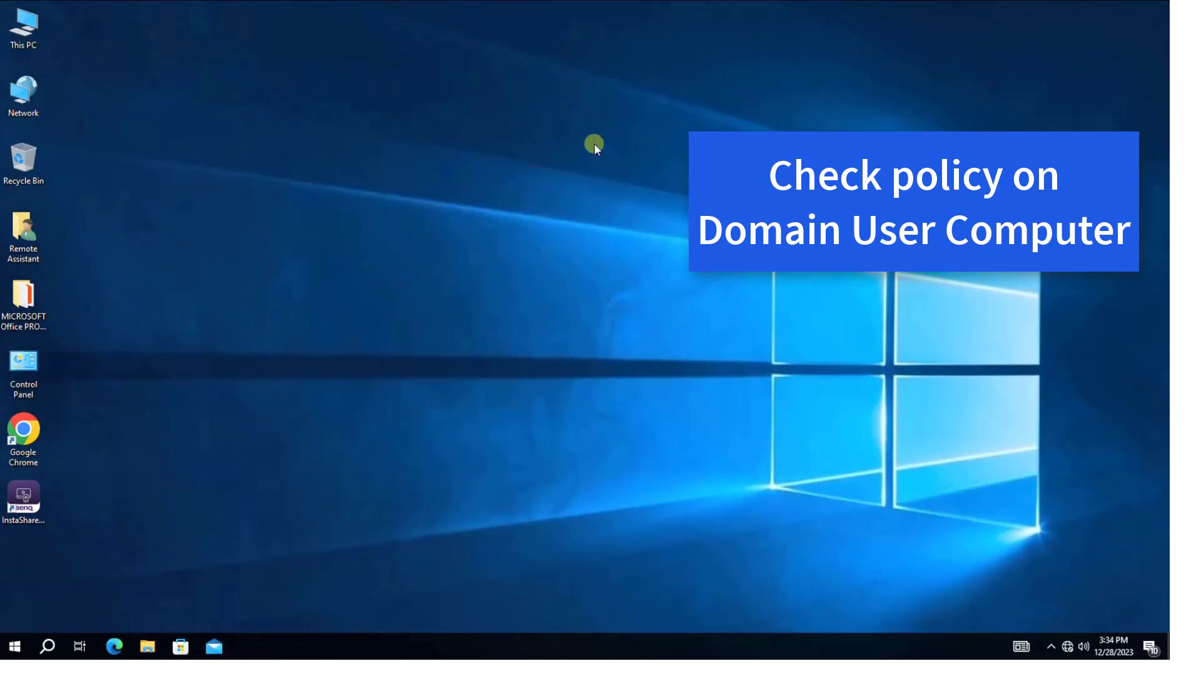